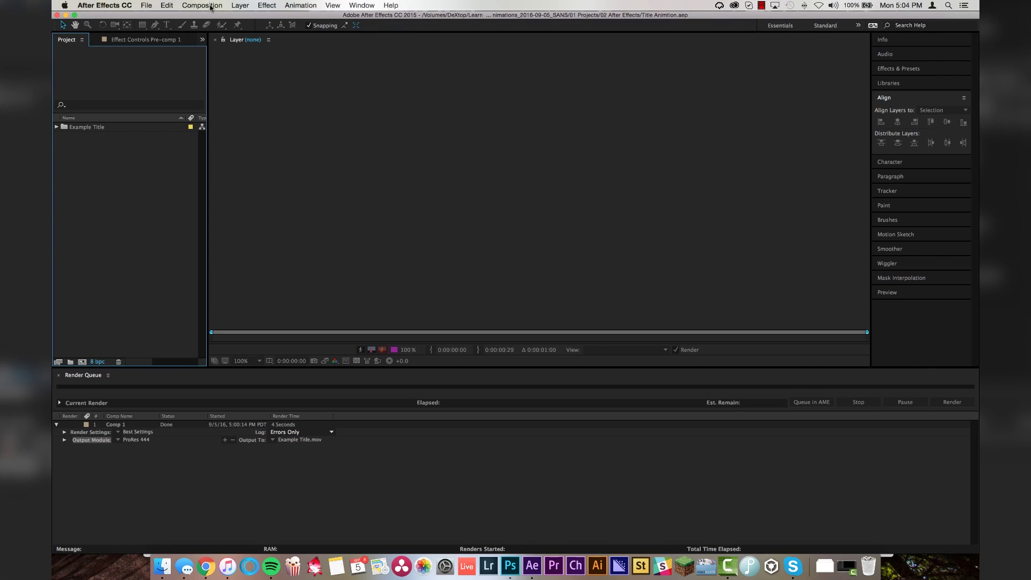
Create Comp 2 at 1920×1080, 23.976 fps, 5 seconds, and turn off the transparency grid.
click(196, 6)
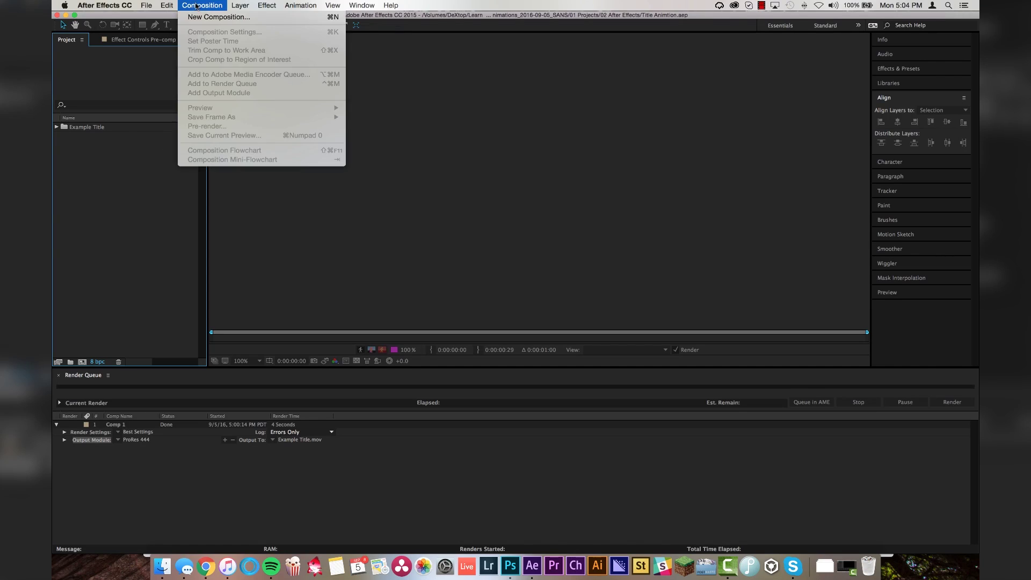
click(205, 17)
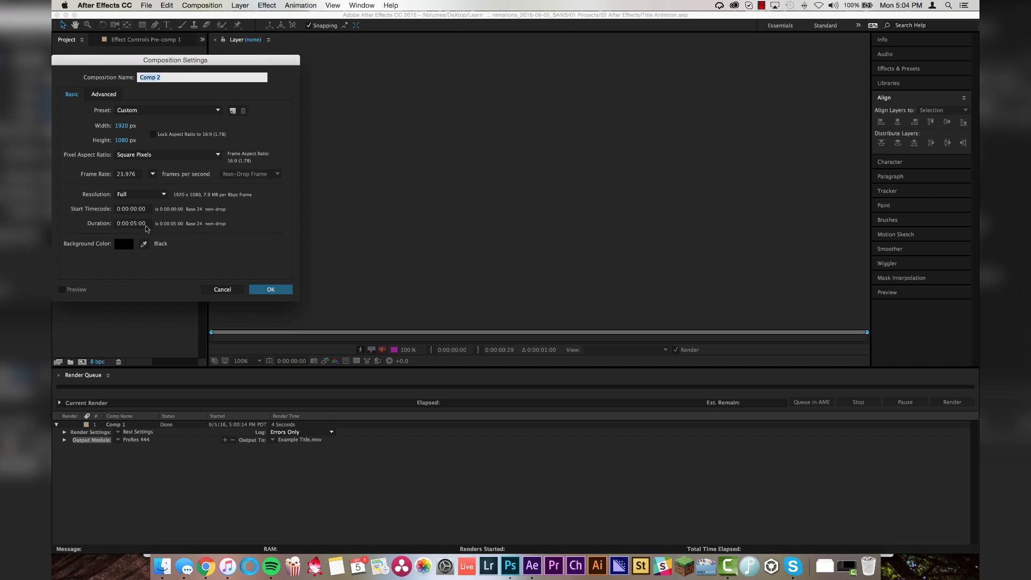
click(274, 290)
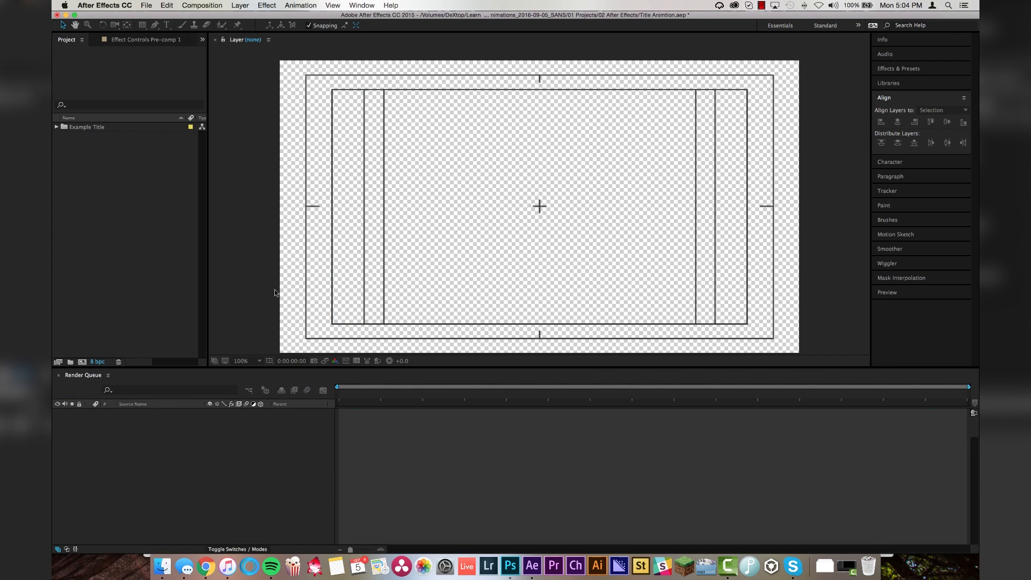
click(111, 180)
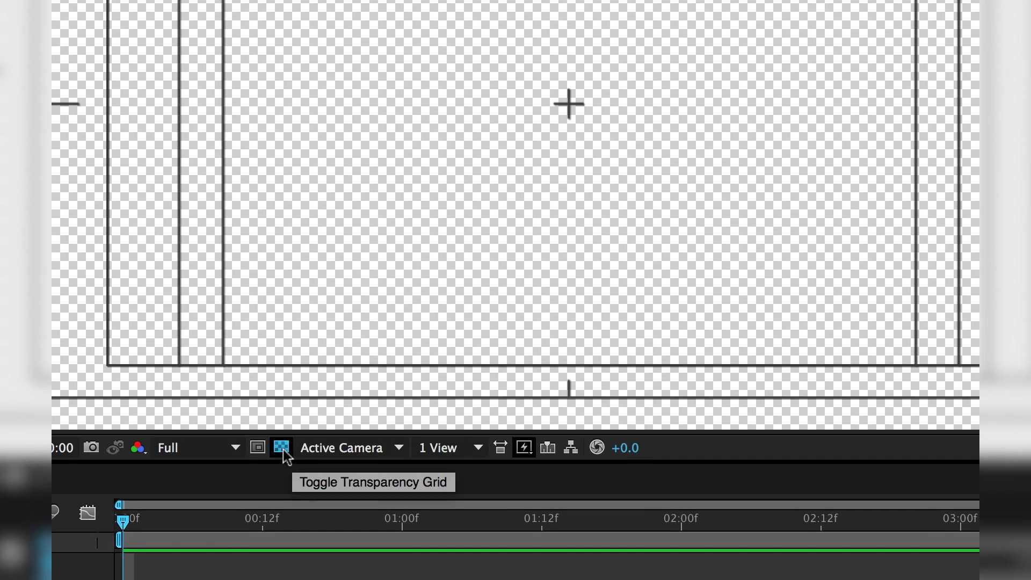
click(281, 447)
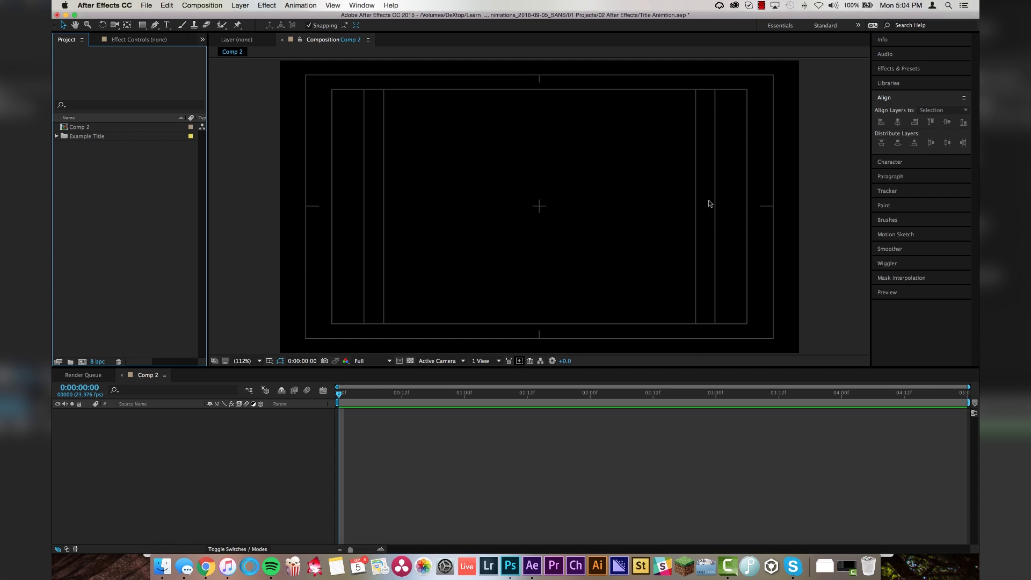
Add a full-frame white solid layer to Comp 2.
click(240, 5)
mouse_move(253, 14)
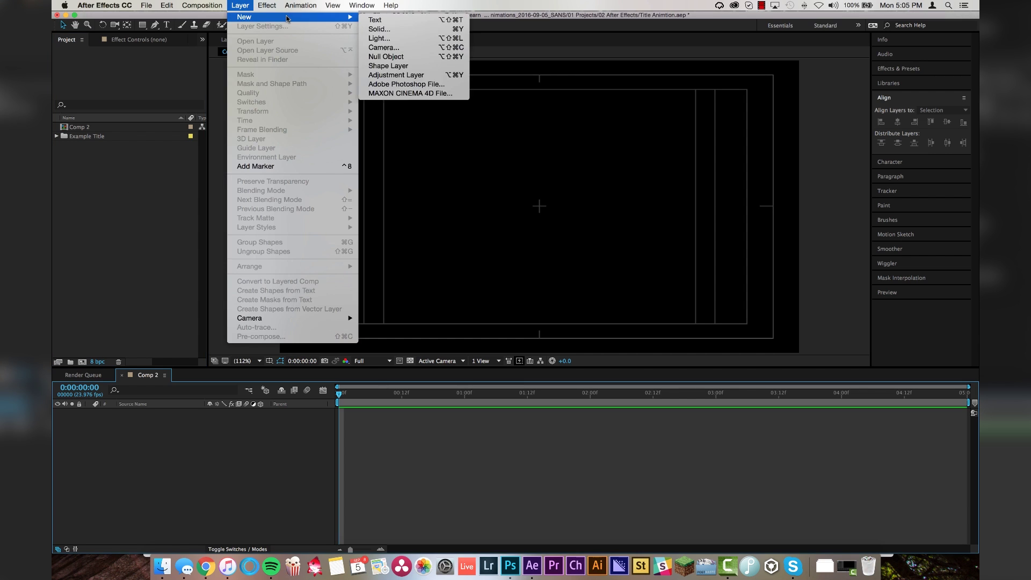
click(404, 35)
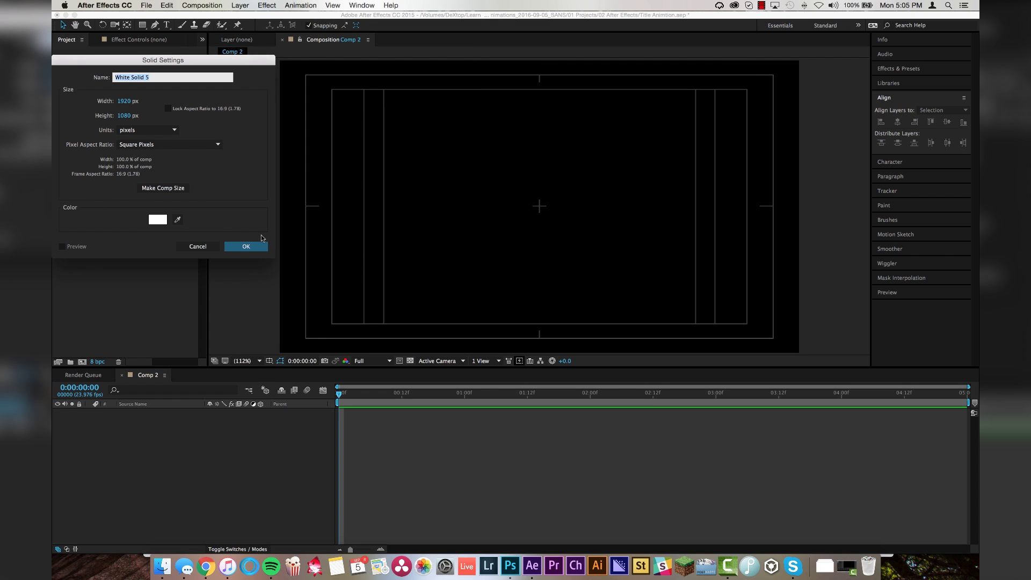
click(261, 246)
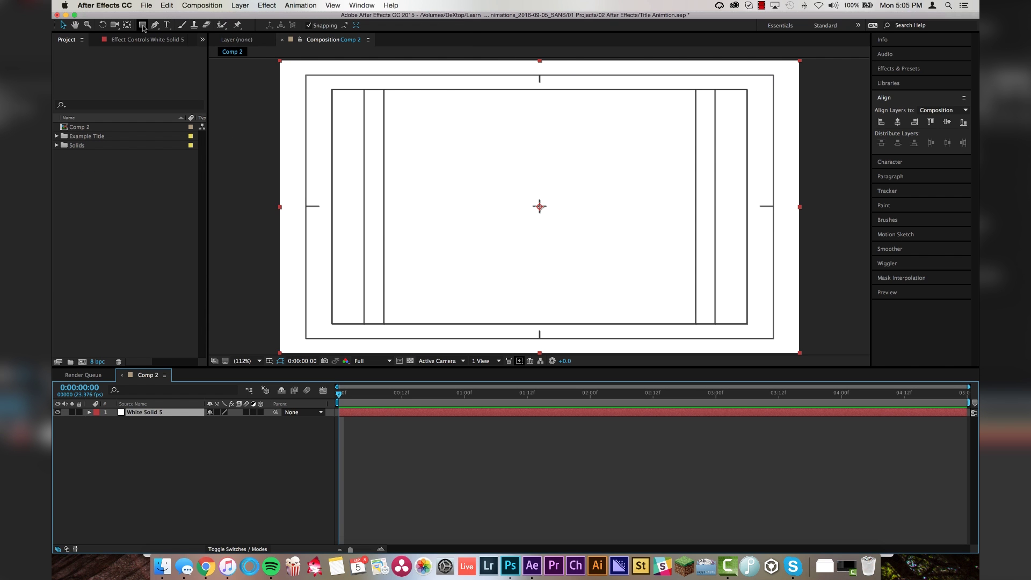
Mask the solid into a thin horizontal line and centre it vertically in the composition.
click(143, 26)
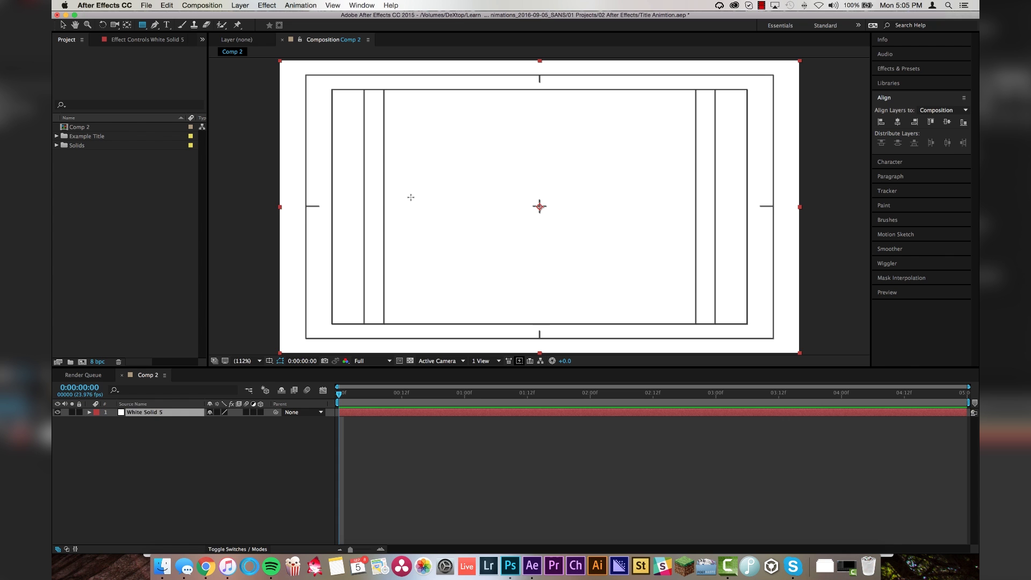
drag(400, 203, 674, 207)
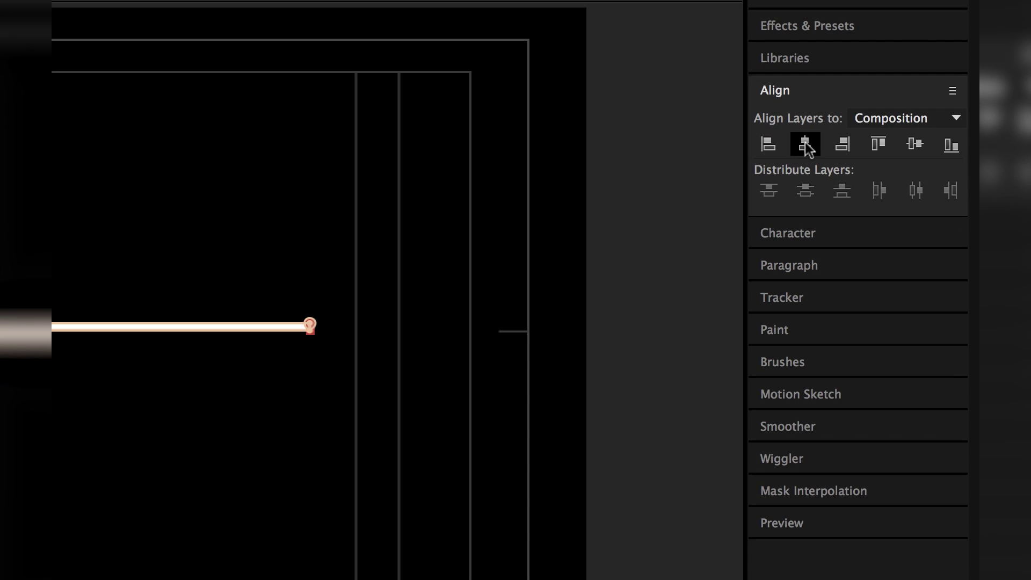
click(804, 143)
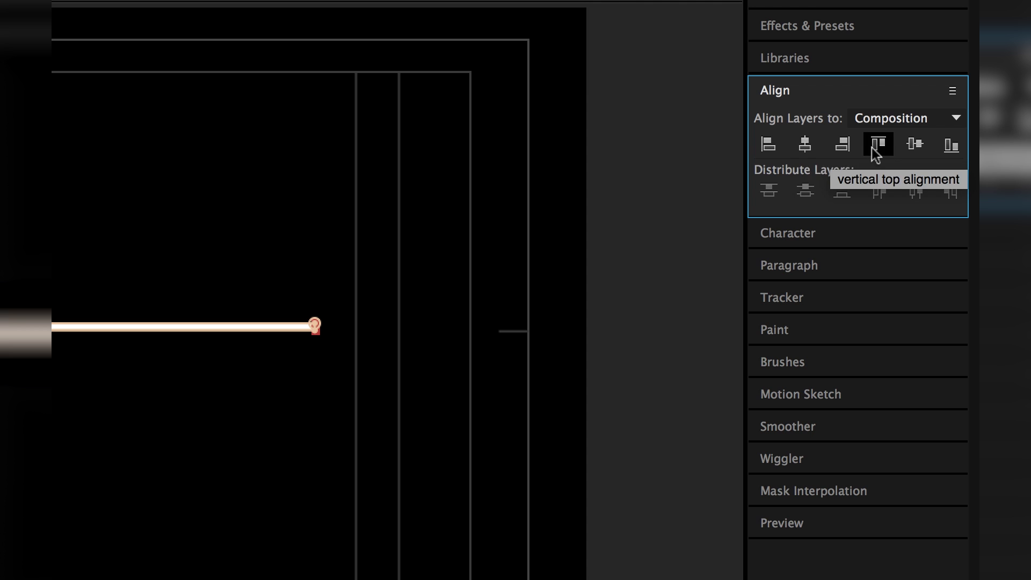
click(920, 146)
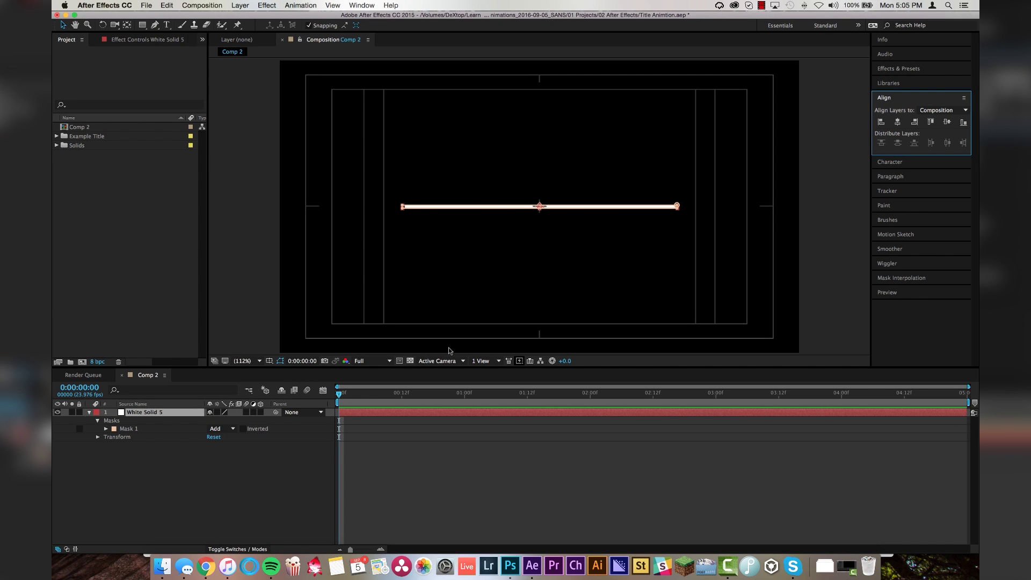
click(382, 467)
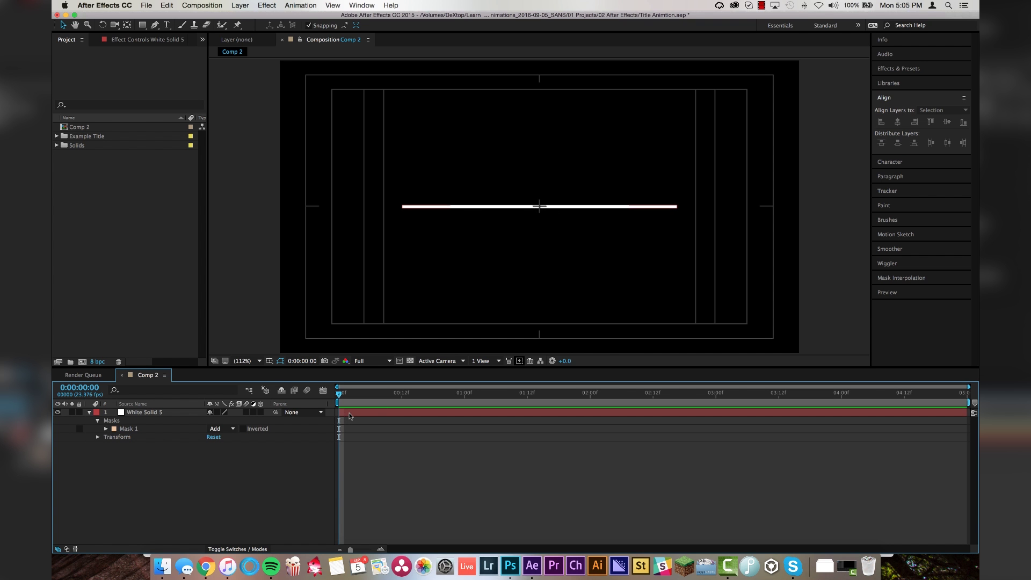
click(349, 415)
Enable Mask Path keyframing and add a Mask Path keyframe at frame 8.
click(106, 429)
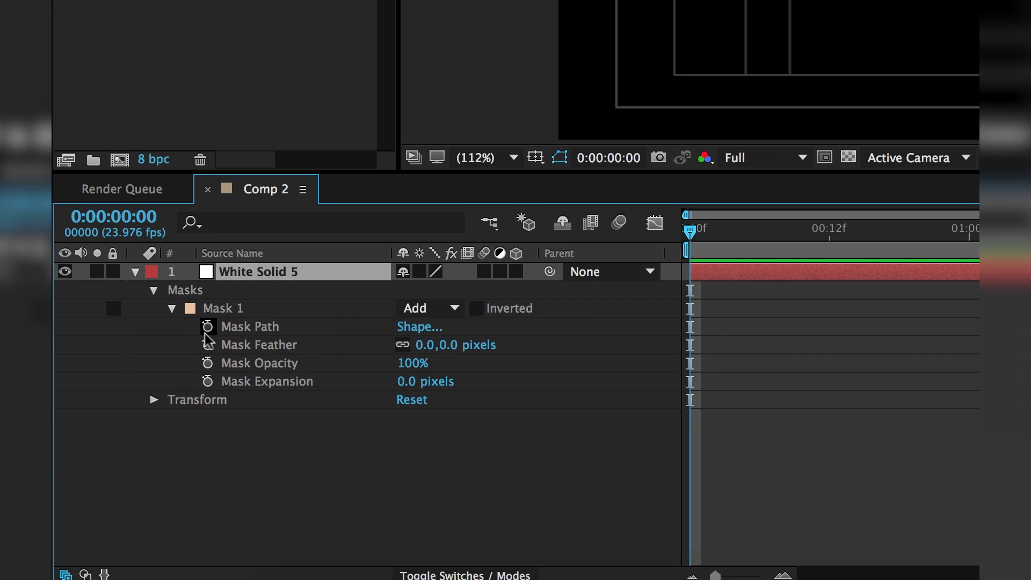
click(208, 327)
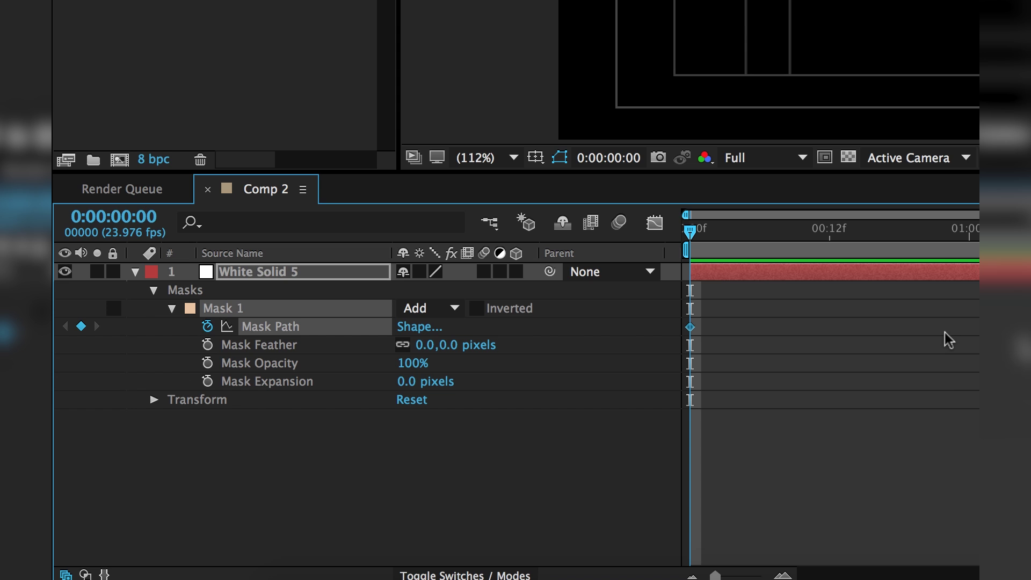
key(Page_Down)
key(Page_Down)
key(Page_Down)
key(Page_Down)
key(Page_Down)
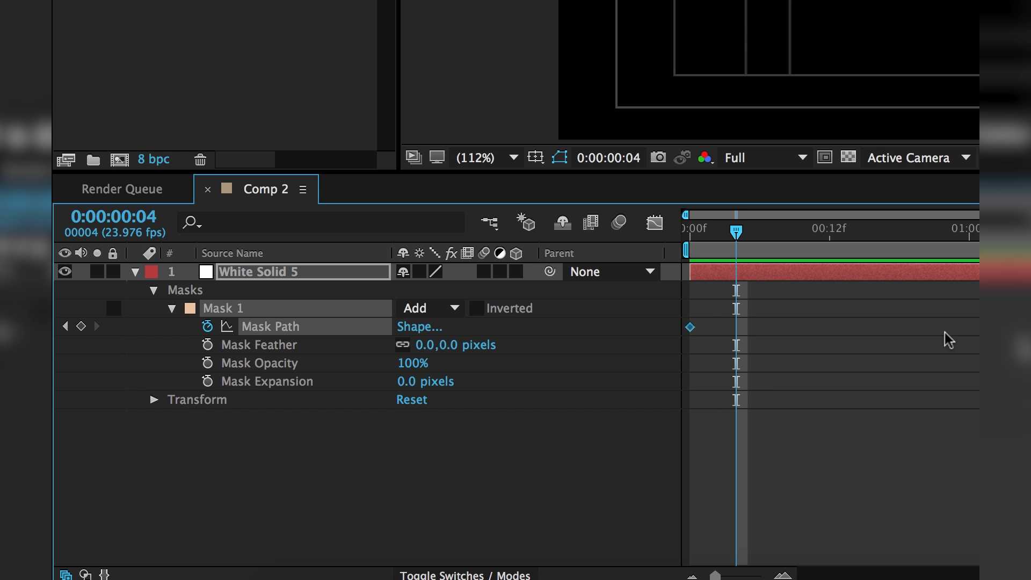
key(Page_Down)
key(Page_Down)
key(Page_Down)
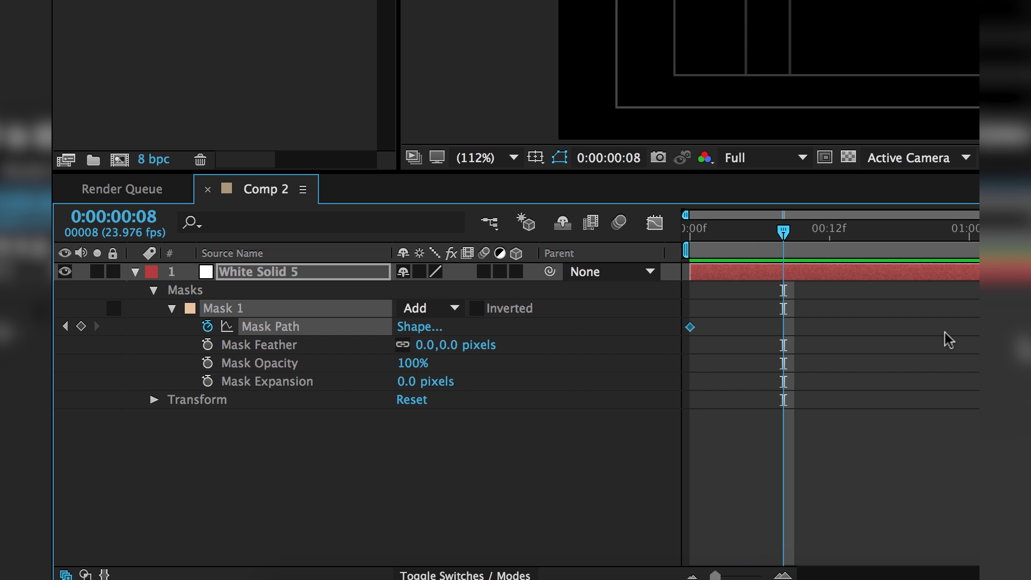
click(82, 326)
At frame 0, drag the mask's left-end points in to the centre of the frame.
key(Home)
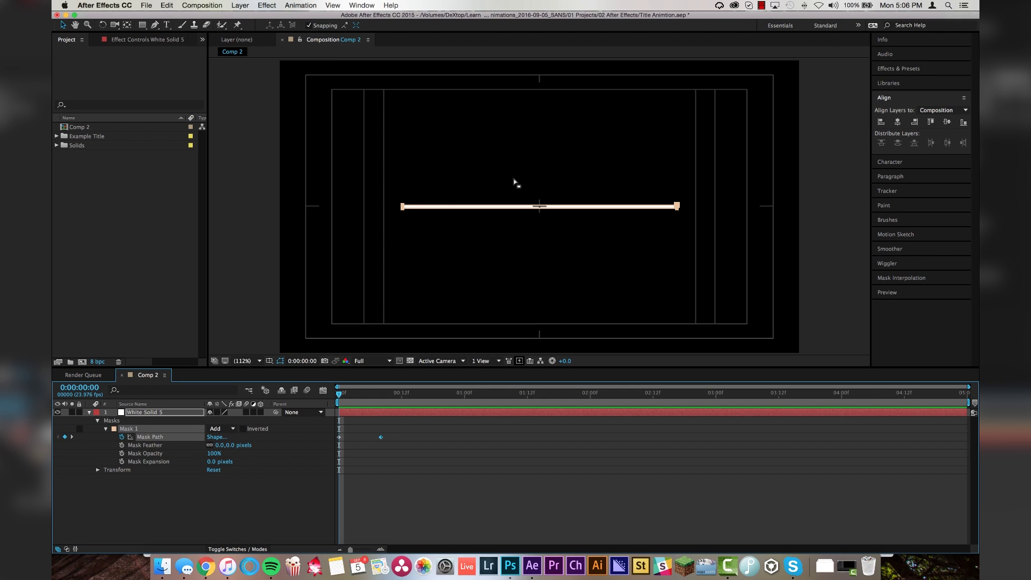
key(period)
key(period)
key(h)
drag(475, 204, 739, 204)
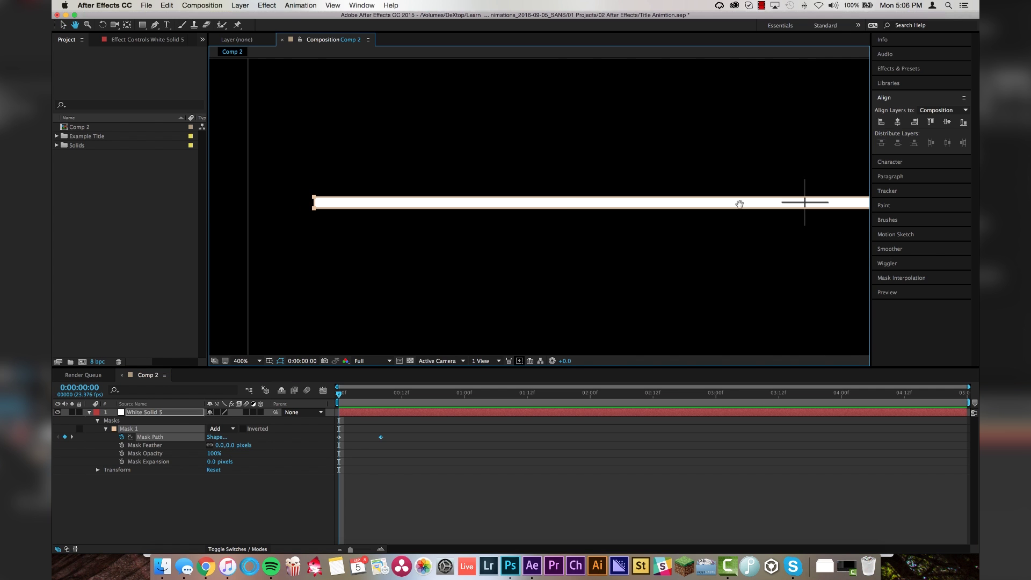
click(370, 176)
click(314, 202)
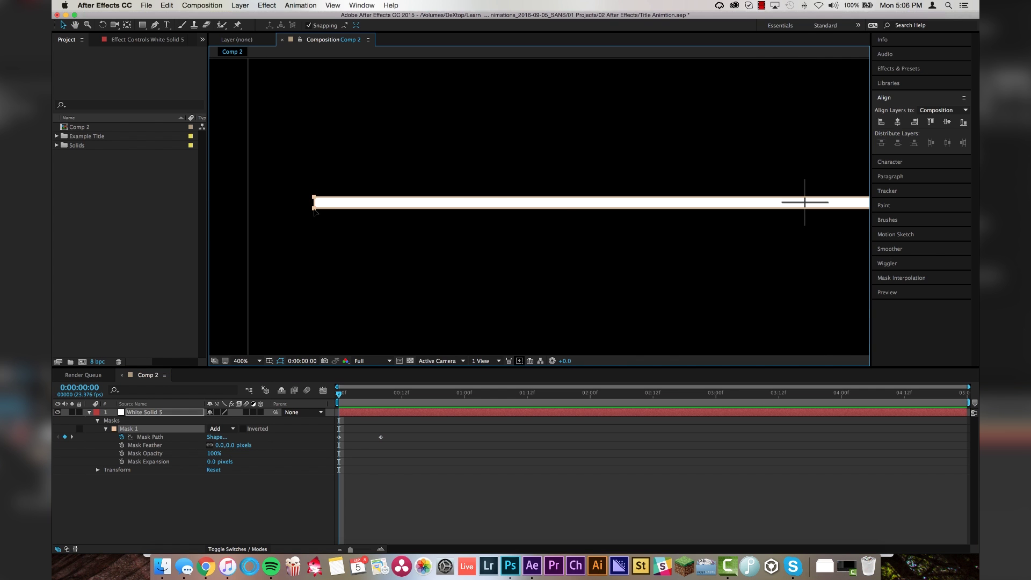
drag(313, 205, 792, 213)
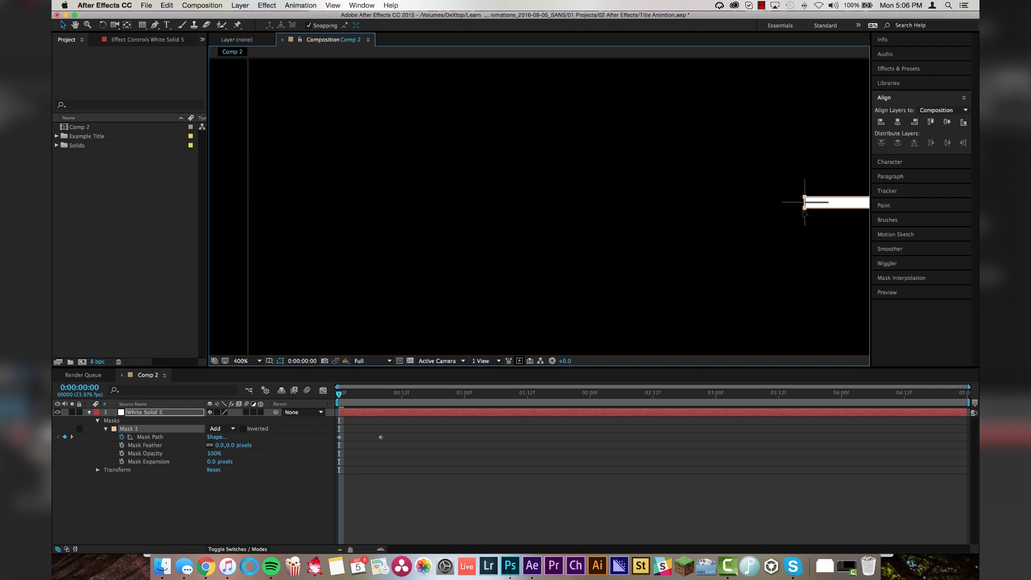
Pull the mask's right-end points in to leave a tiny centred square, then fit the view.
key(h)
drag(815, 217, 410, 242)
key(v)
click(791, 213)
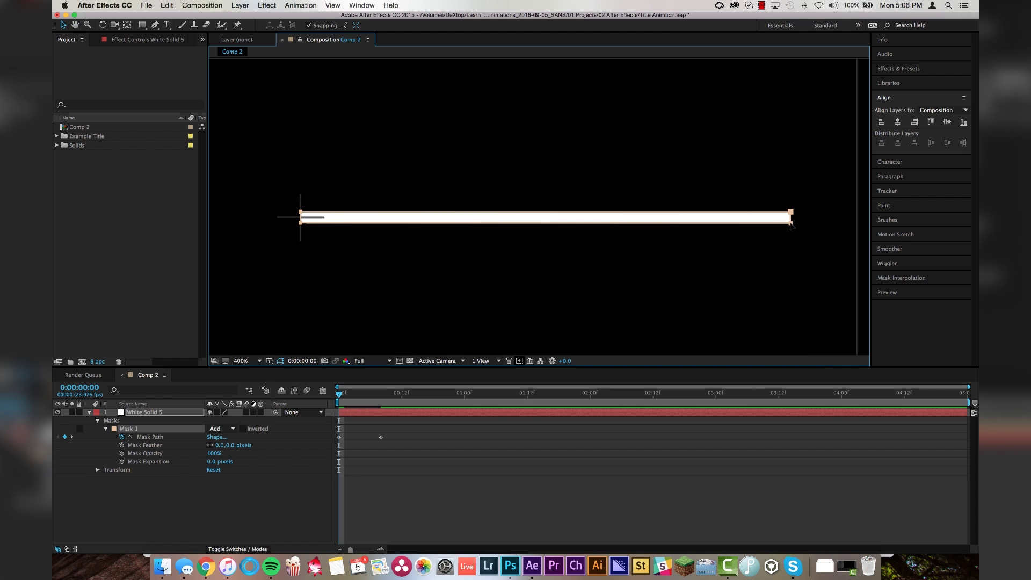
drag(788, 219, 307, 228)
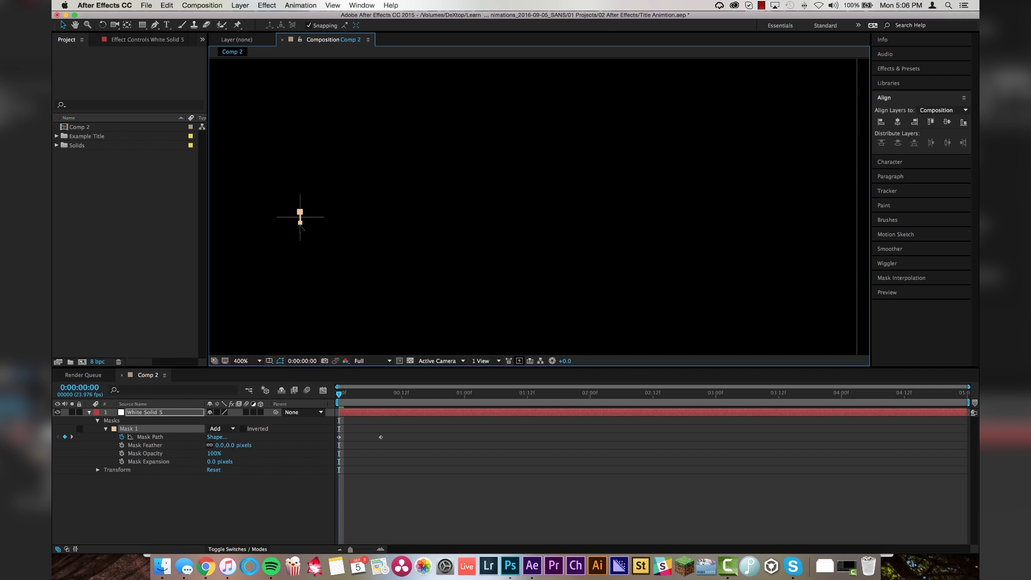
click(251, 360)
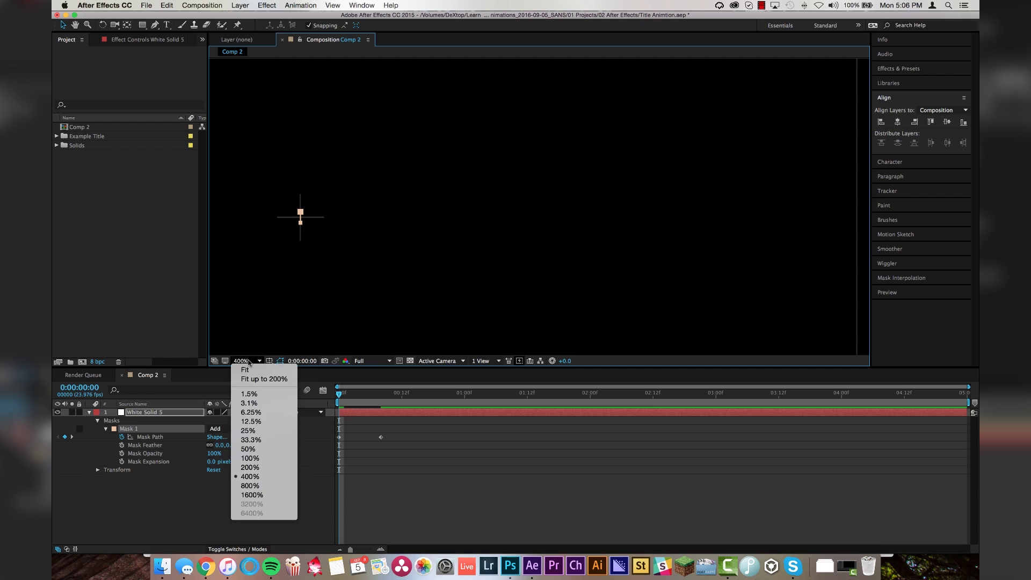
click(245, 364)
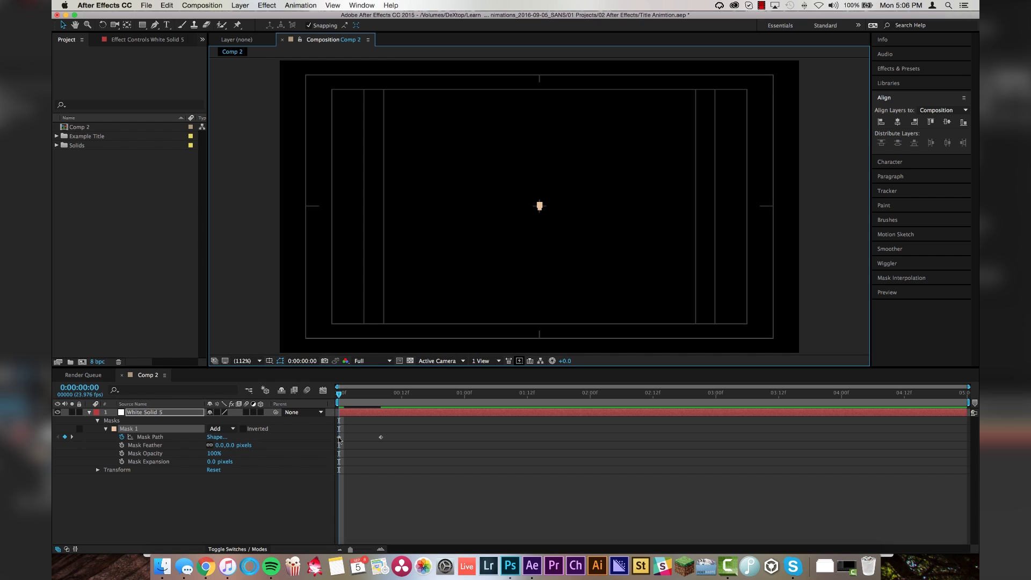
Apply Easy Ease Out and Easy Ease In to the two Mask Path keyframes, then preview.
right_click(339, 438)
mouse_move(409, 544)
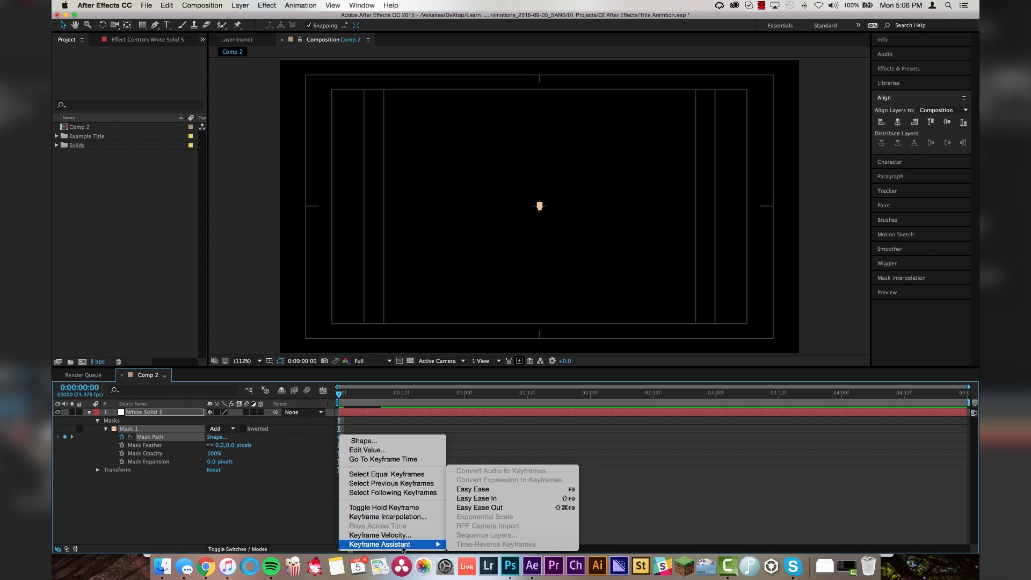
click(505, 508)
right_click(380, 438)
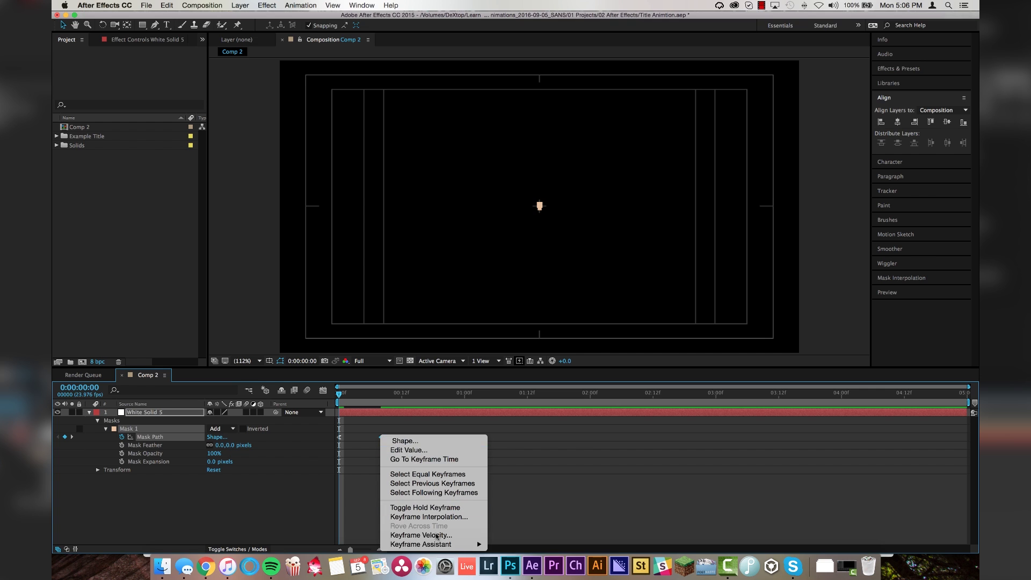
mouse_move(440, 544)
click(515, 498)
click(396, 488)
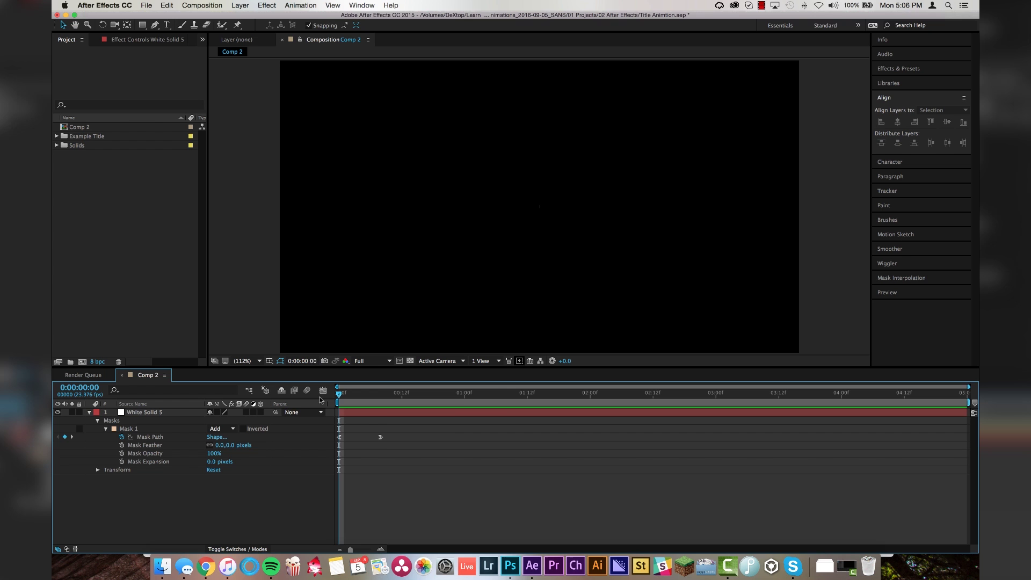
key(space)
key(space)
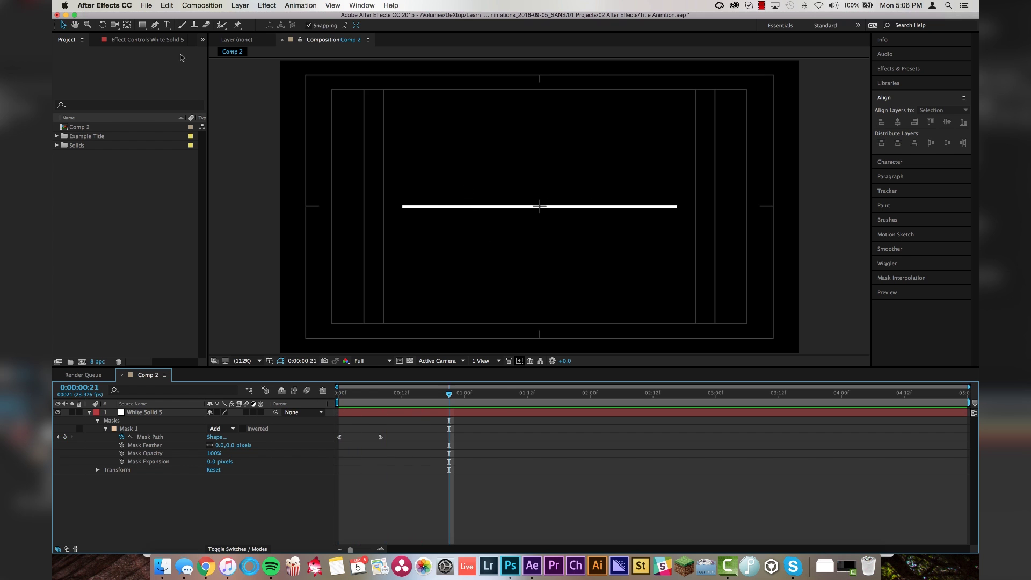
Place the CREATE THIS text above the line, centred horizontally in the composition.
click(170, 25)
click(479, 168)
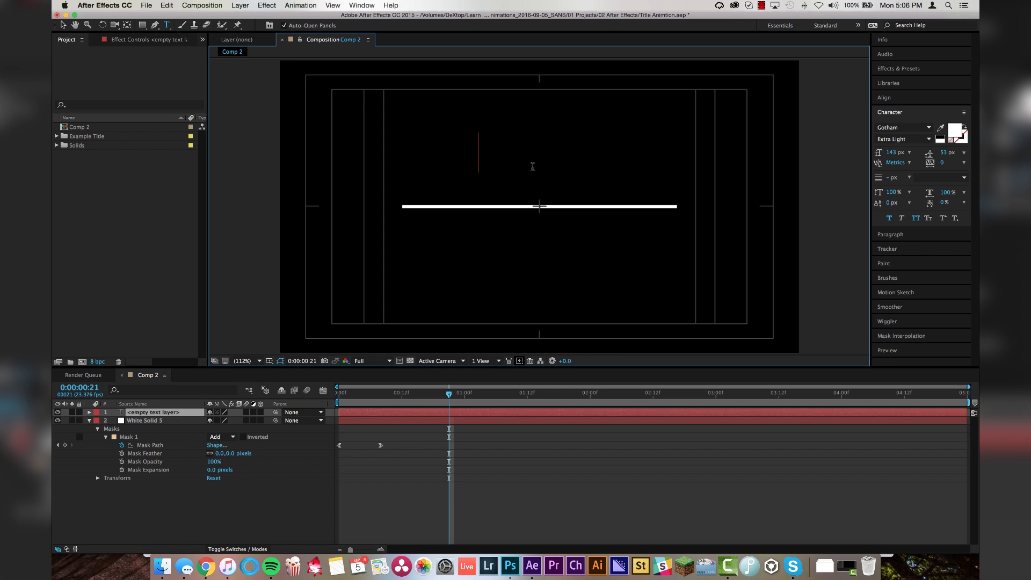
text(CREATE THIS)
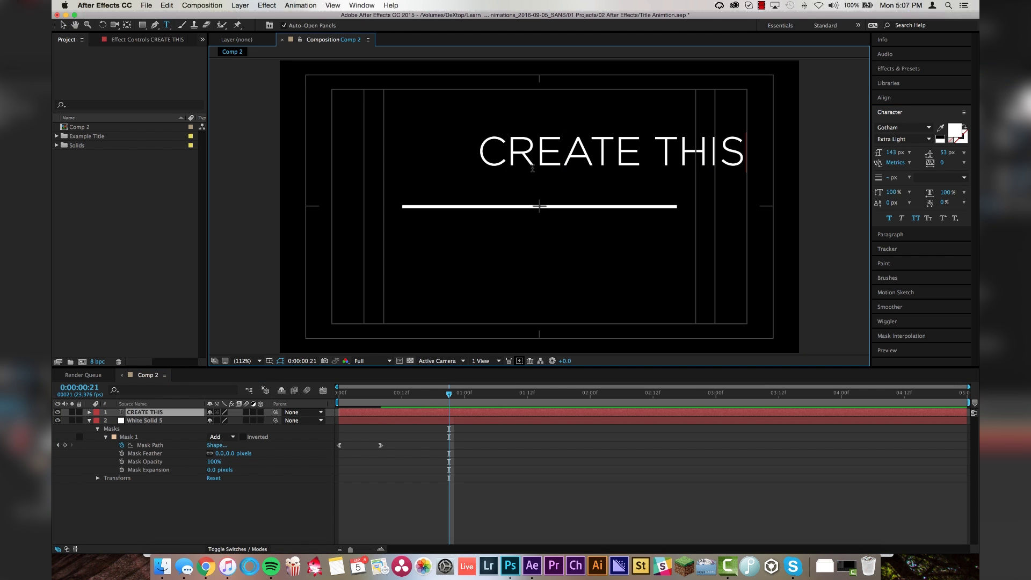
drag(532, 169, 467, 200)
click(886, 97)
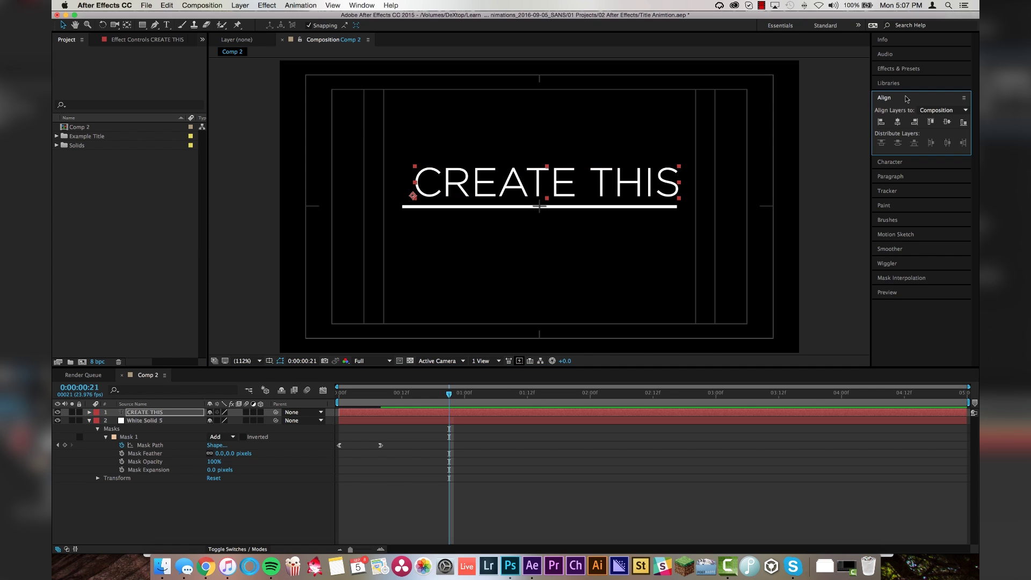
click(896, 123)
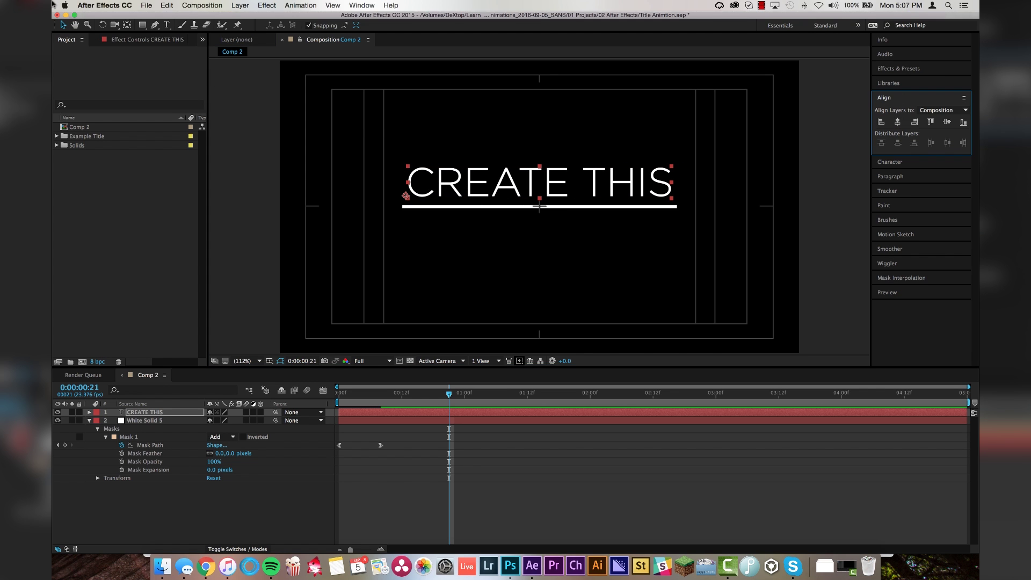
key(Down)
key(Down)
key(Down)
key(Down)
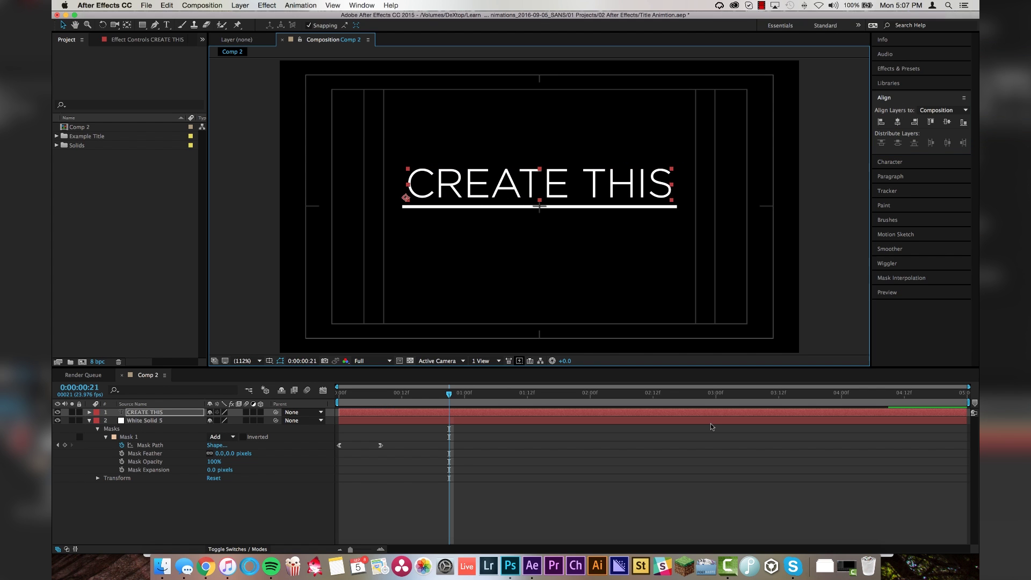
Add a NICE TITLE text layer below the line, centred horizontally and nudged into place.
click(710, 423)
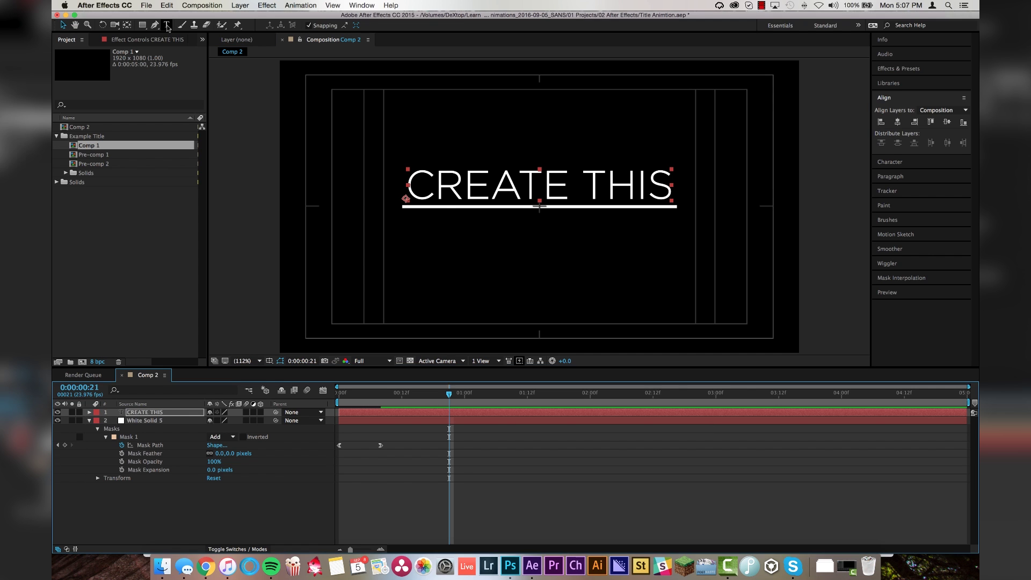
key(super+t)
click(446, 259)
text(NIC)
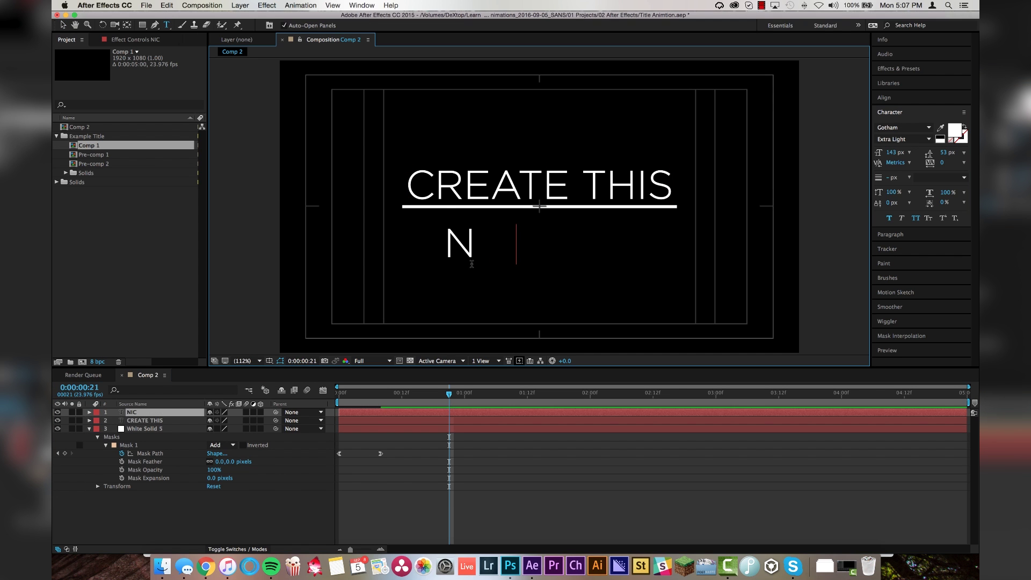
text(E TITLE)
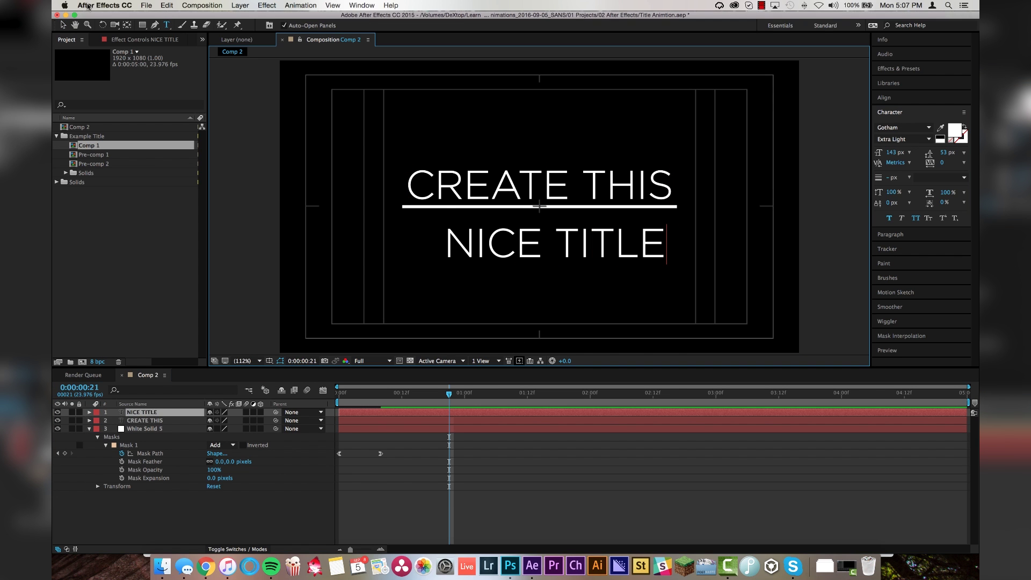
click(63, 25)
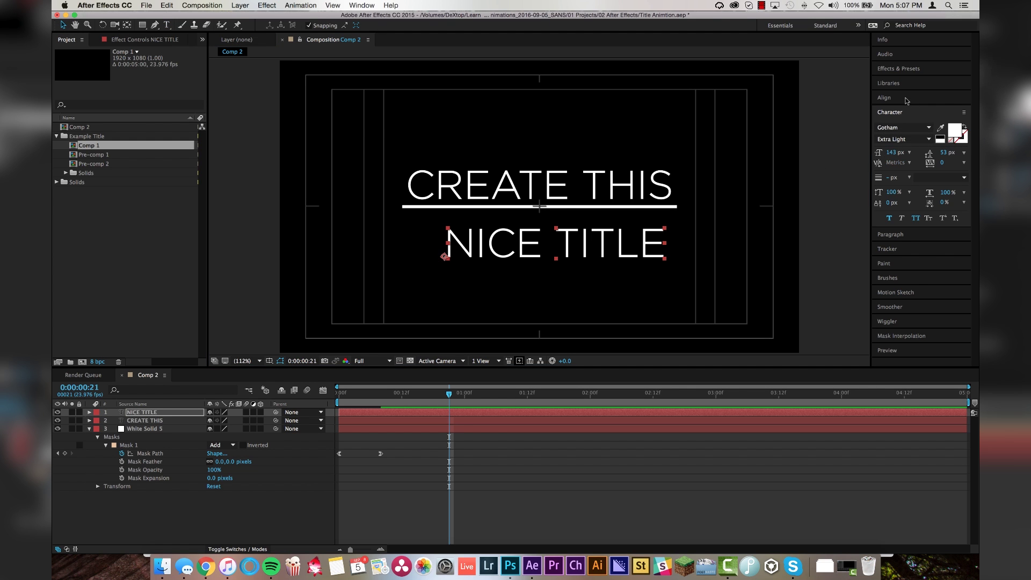
click(907, 99)
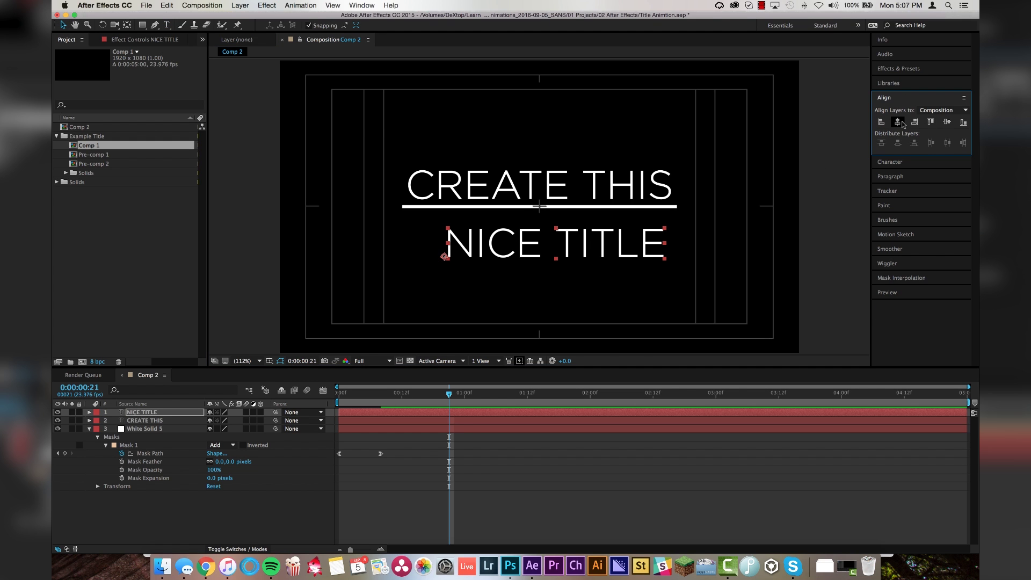
click(902, 124)
key(shift+Up)
key(shift+Up)
key(shift+Up)
key(shift+Up)
key(shift+Up)
key(shift+Up)
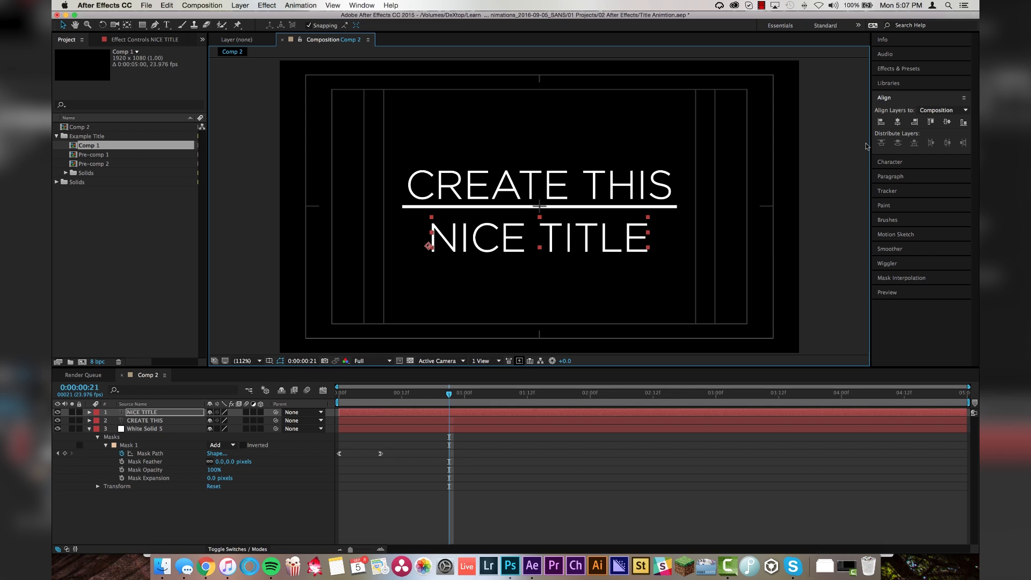
key(Down)
key(Down)
key(Down)
key(Down)
key(Down)
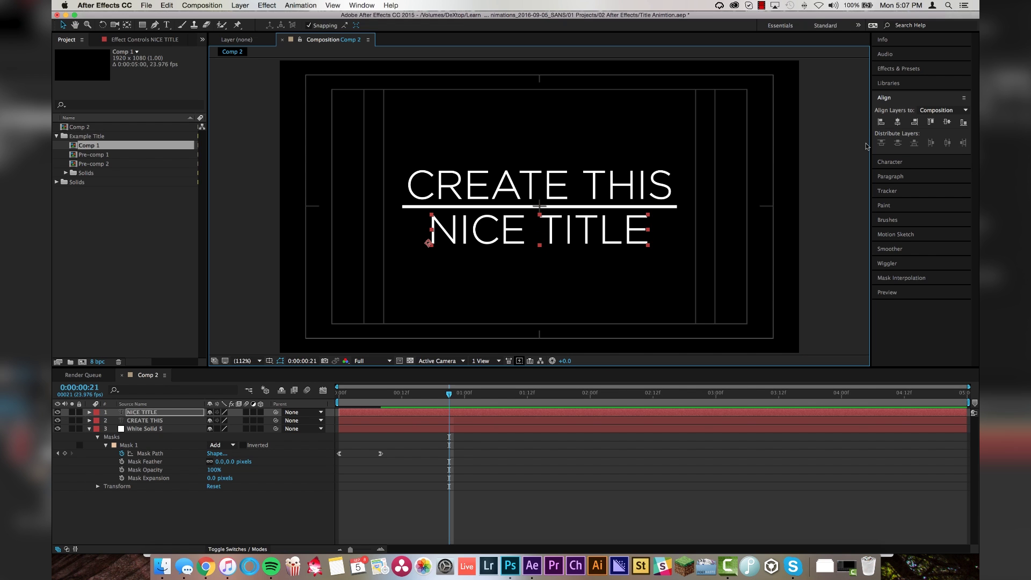
click(861, 192)
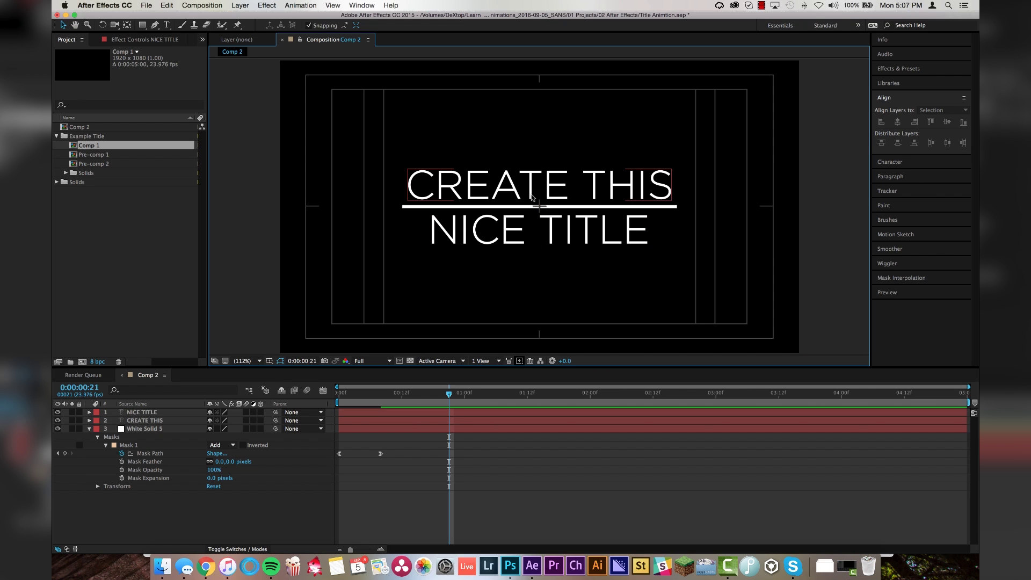
Set CREATE THIS to Gotham Medium and reduce its font size to 137 px.
click(514, 237)
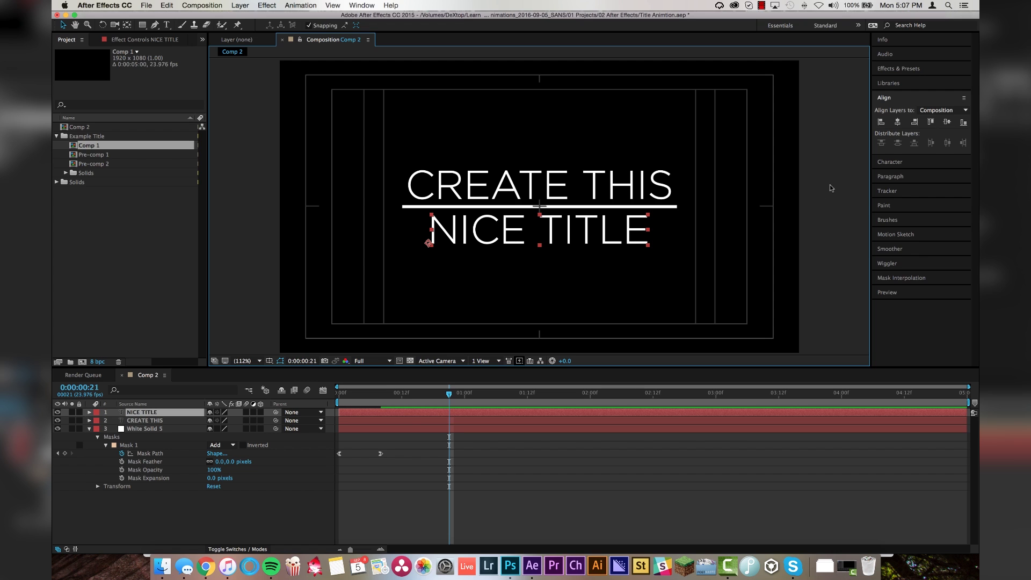
click(906, 163)
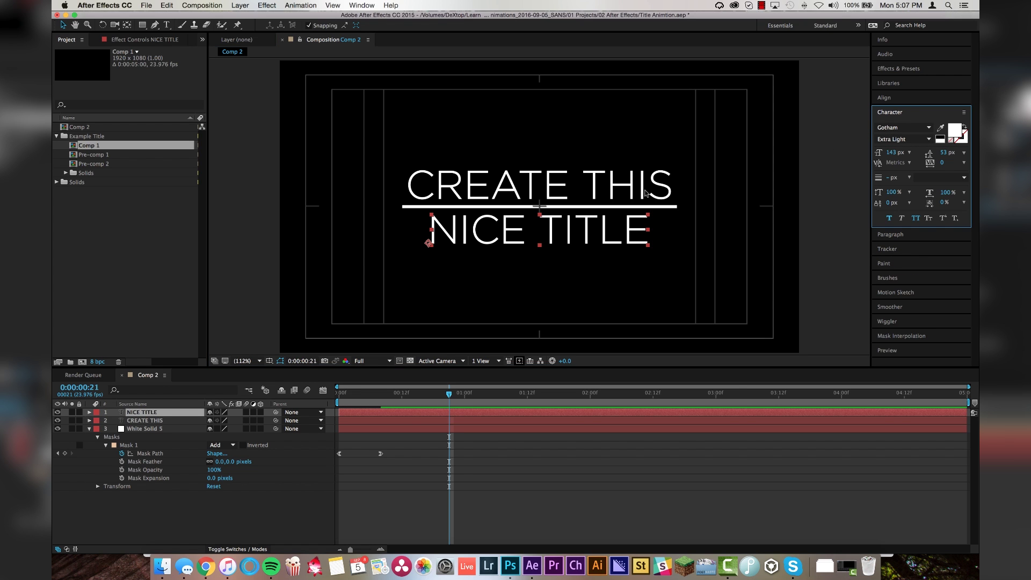
click(525, 182)
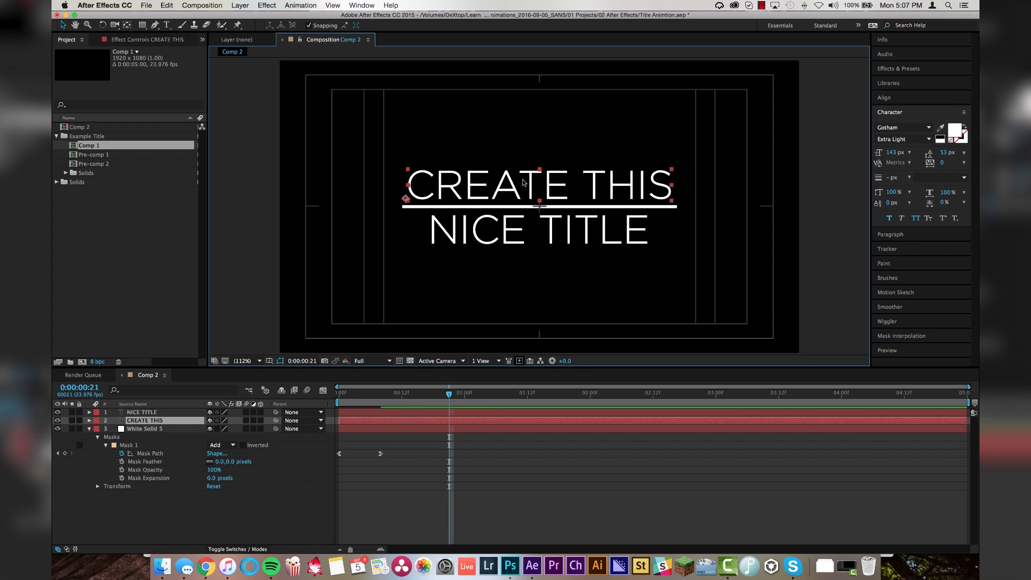
click(929, 139)
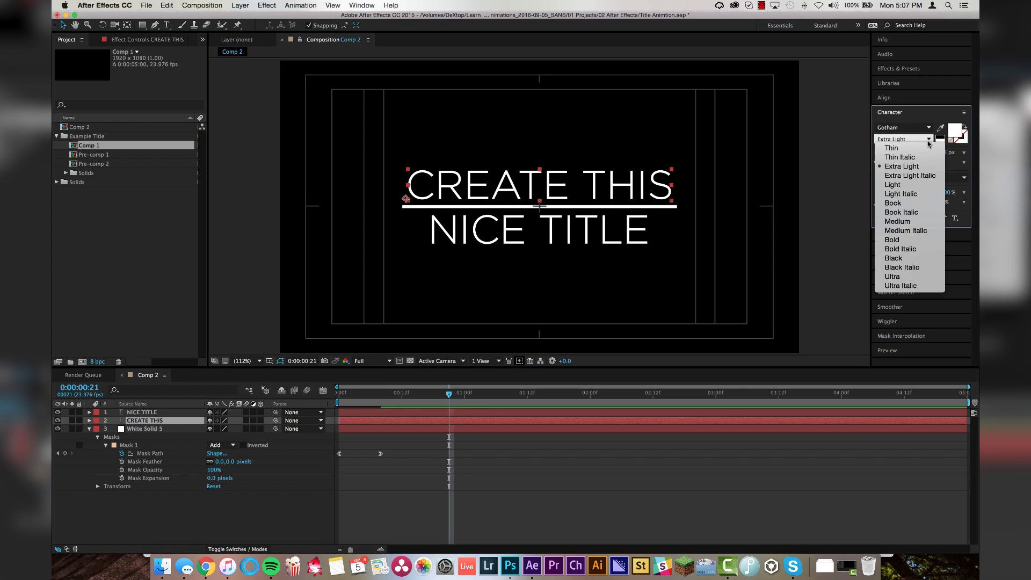
click(907, 216)
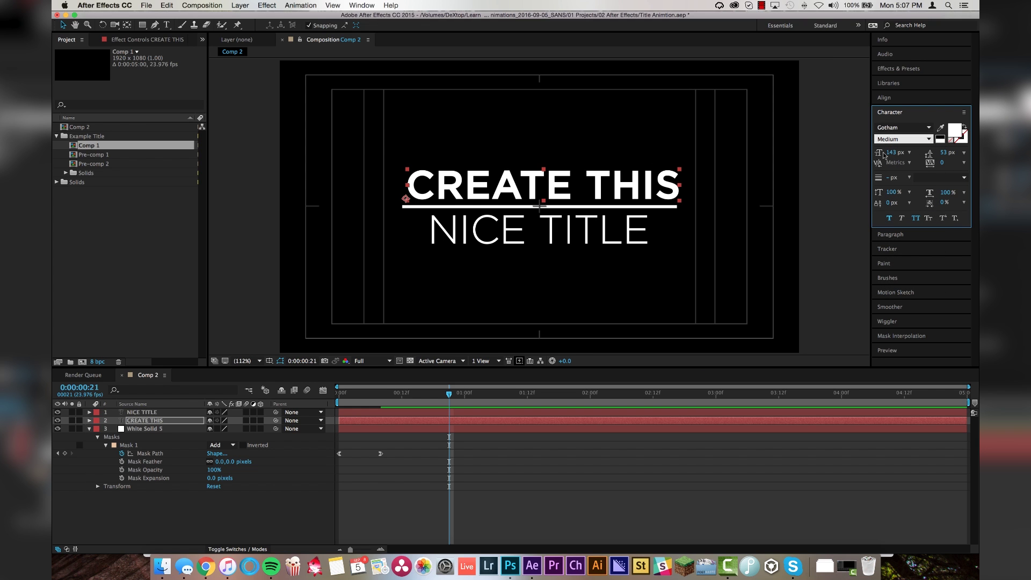
drag(891, 152, 870, 152)
click(595, 522)
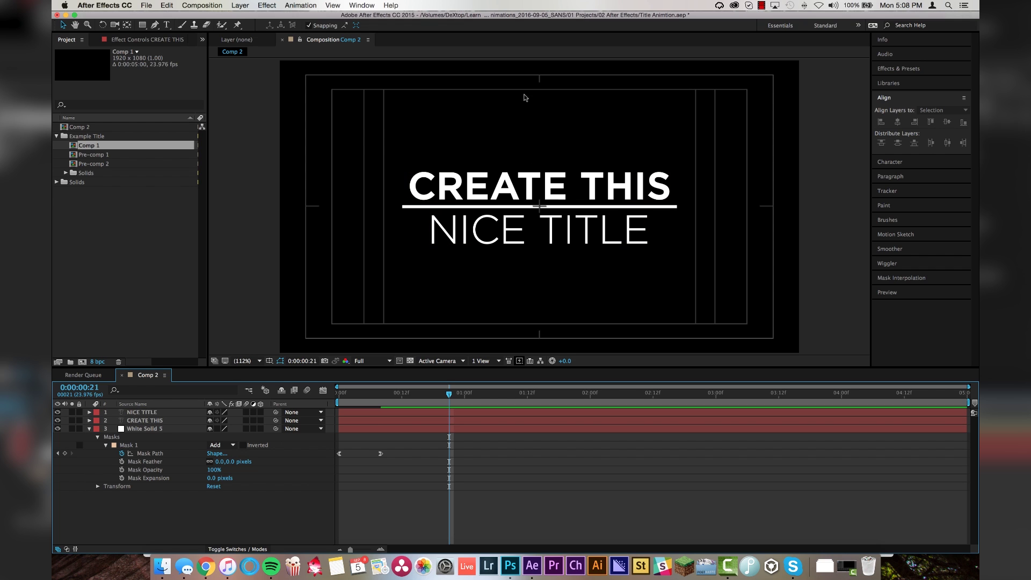
key(Home)
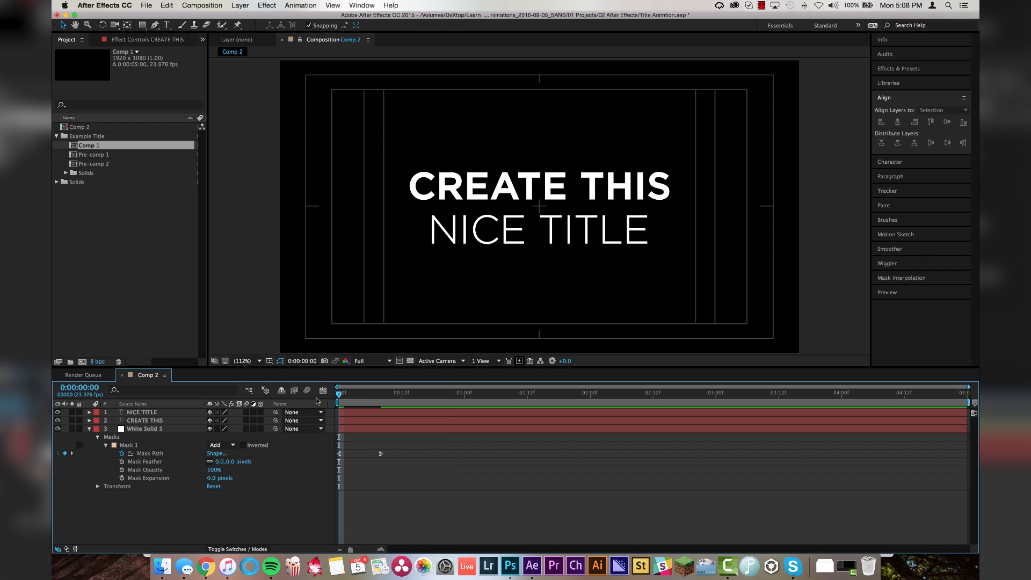
Add Position keyframes to both title layers at frame 13 and frame 21.
key(space)
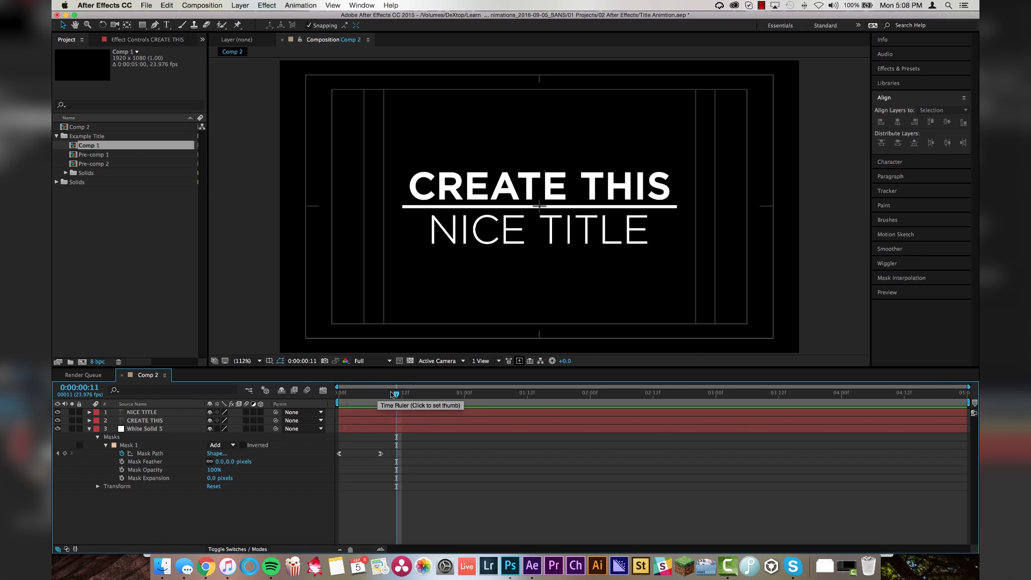
click(380, 396)
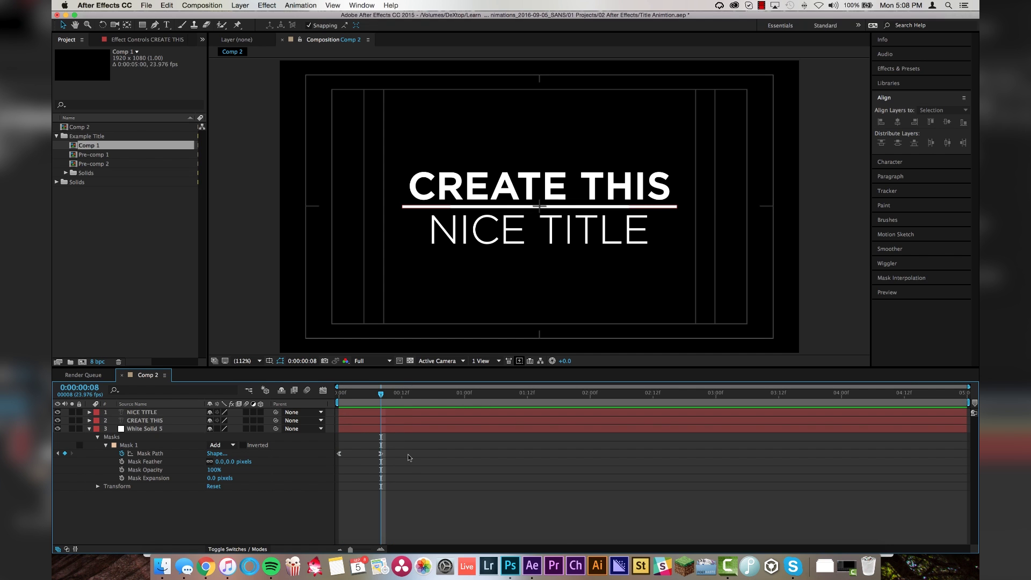
key(Page_Down)
key(Page_Down)
key(Page_Down)
key(Page_Down)
key(Page_Down)
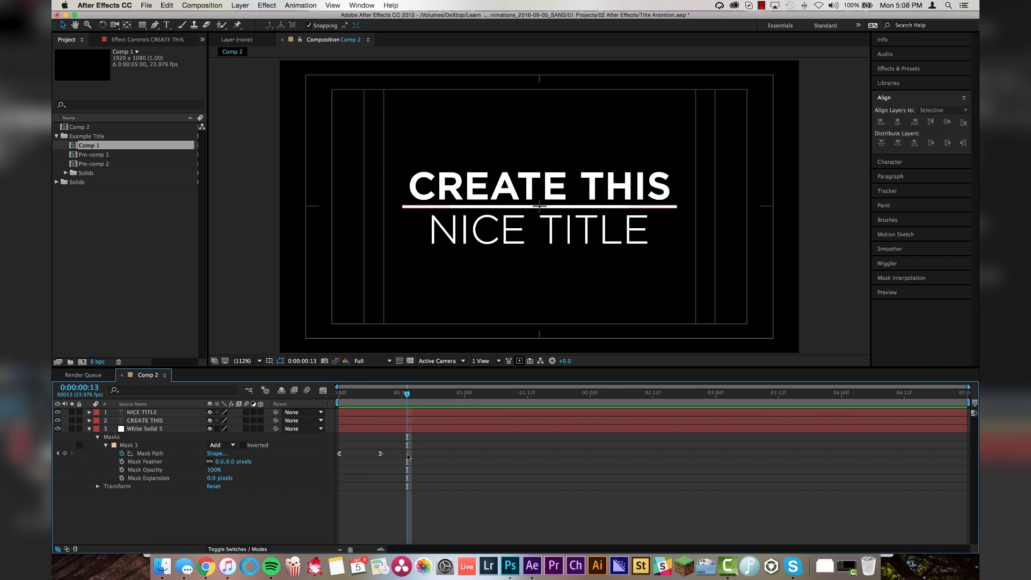
click(422, 421)
shift+click(424, 413)
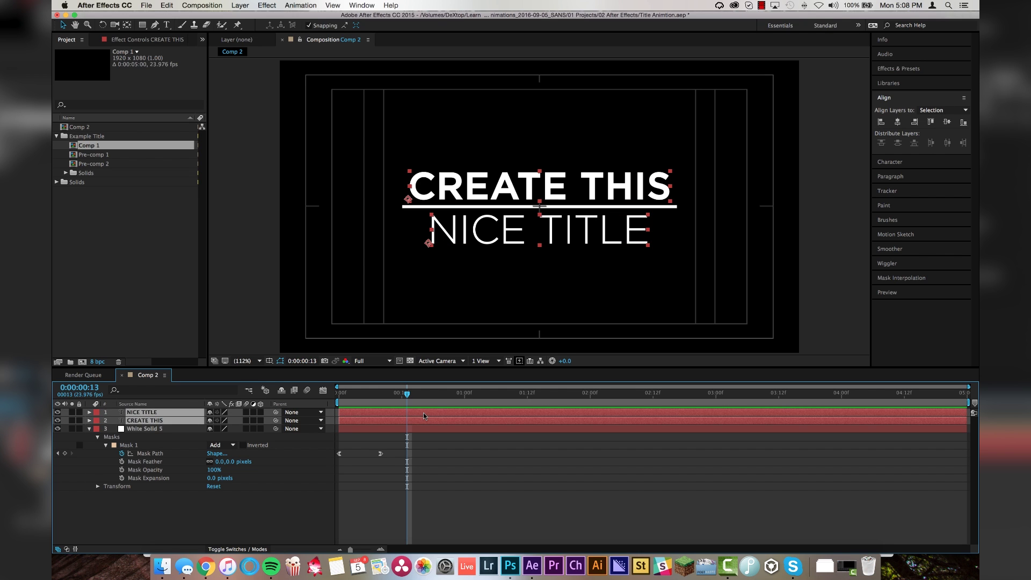
key(alt+p)
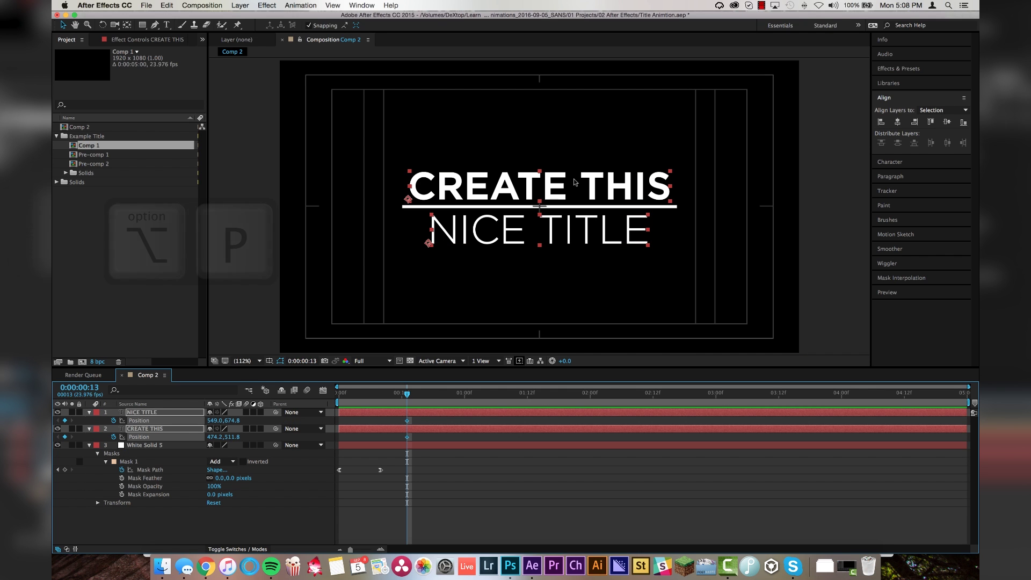
key(Page_Down)
key(Page_Down)
key(Page_Down)
key(Page_Down)
key(Page_Down)
key(Page_Down)
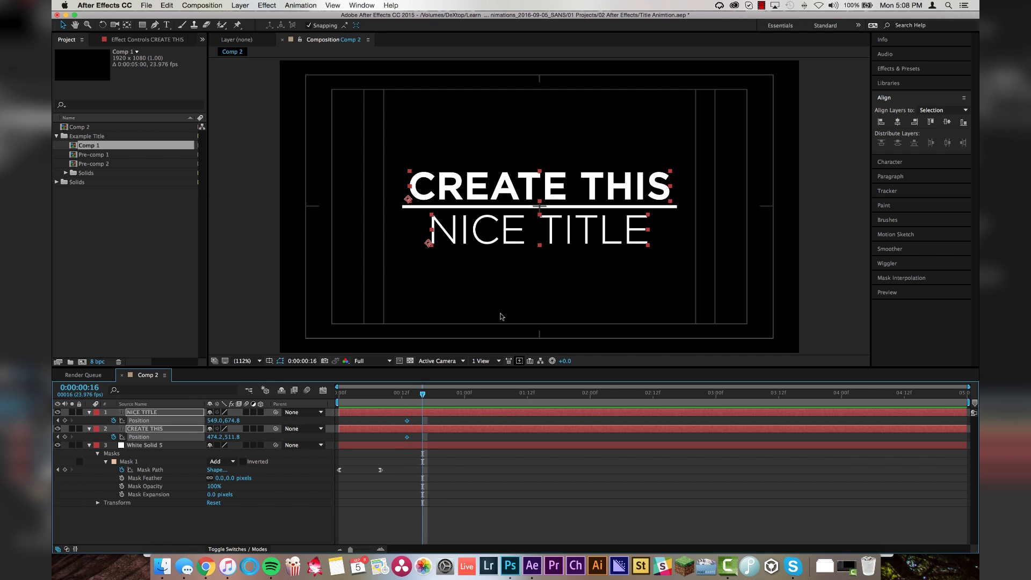
key(Page_Down)
key(Page_Down)
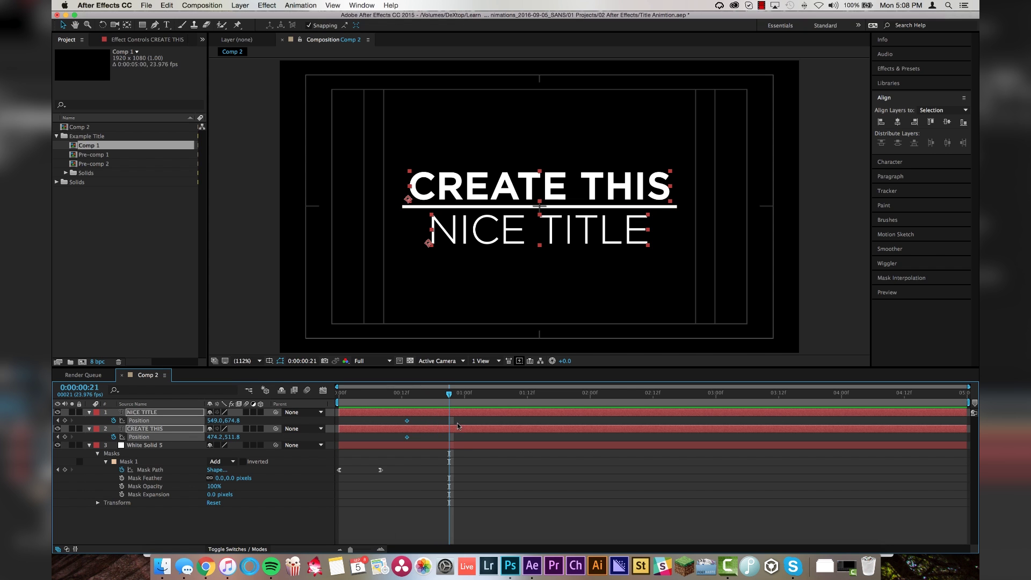
click(515, 497)
drag(445, 395, 407, 396)
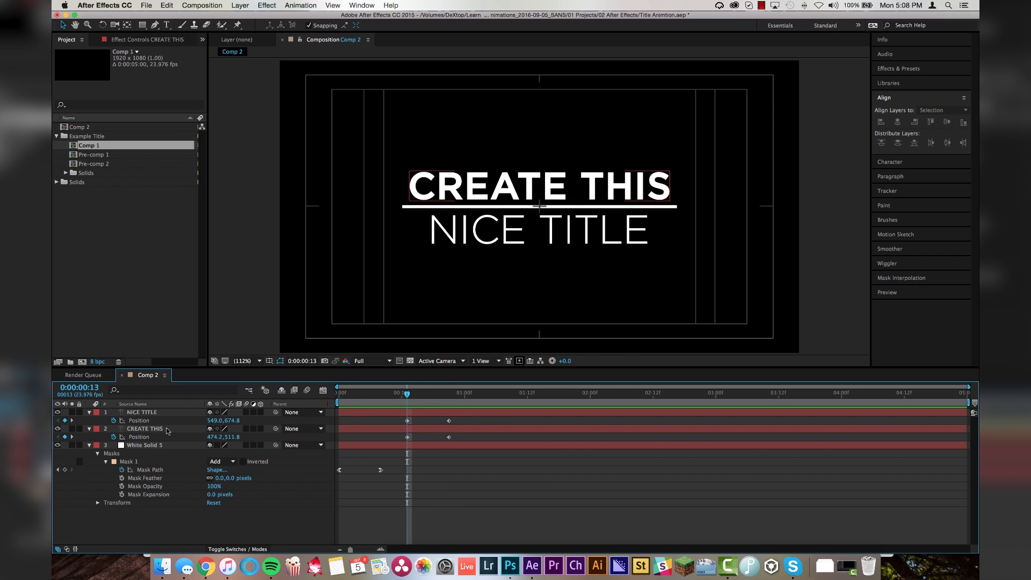
At frame 13, move CREATE THIS below the line and NICE TITLE above it, then preview.
drag(147, 428, 149, 411)
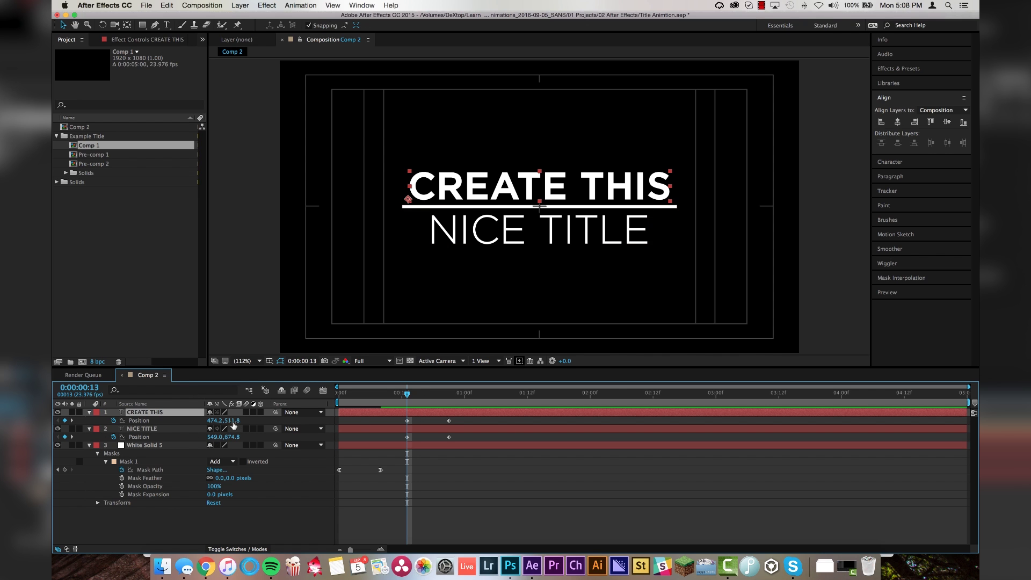
drag(233, 422, 302, 424)
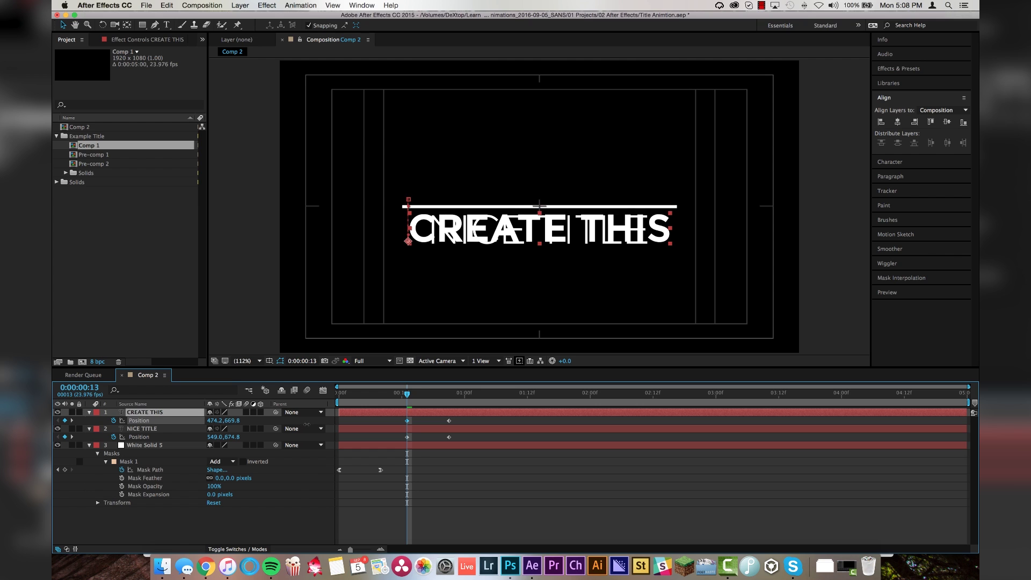
click(432, 429)
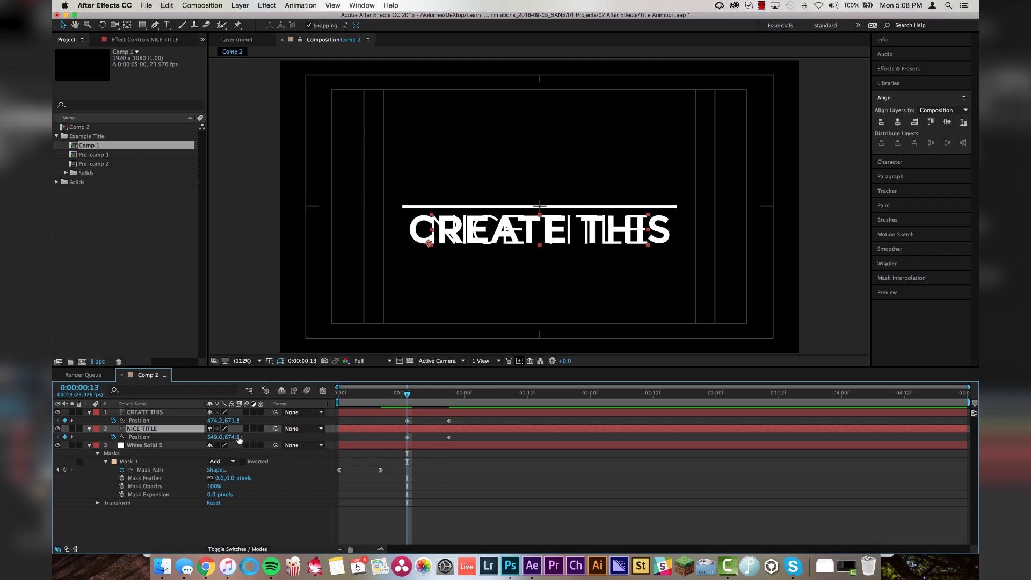
drag(224, 440, 138, 453)
drag(407, 394, 401, 394)
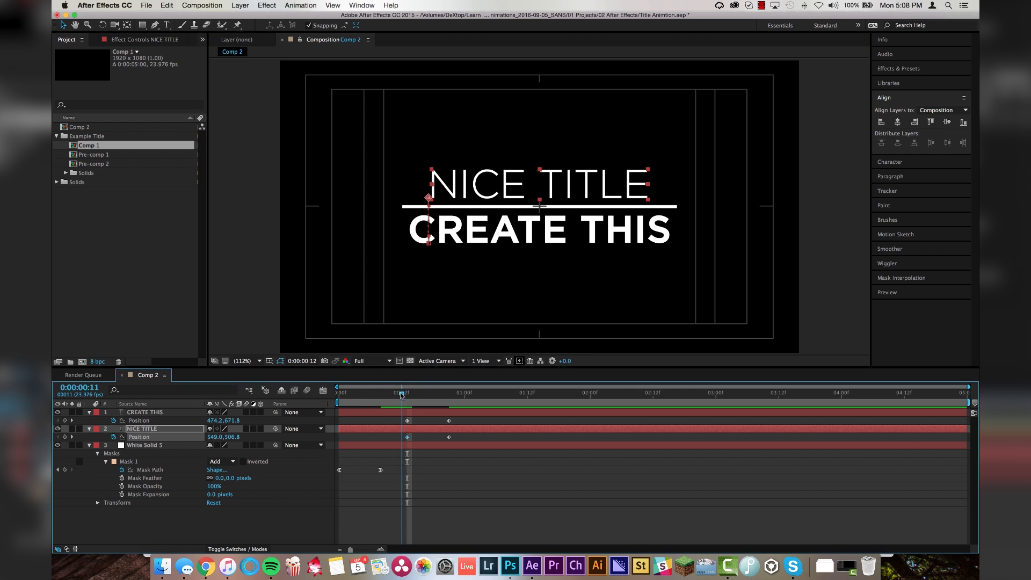
key(space)
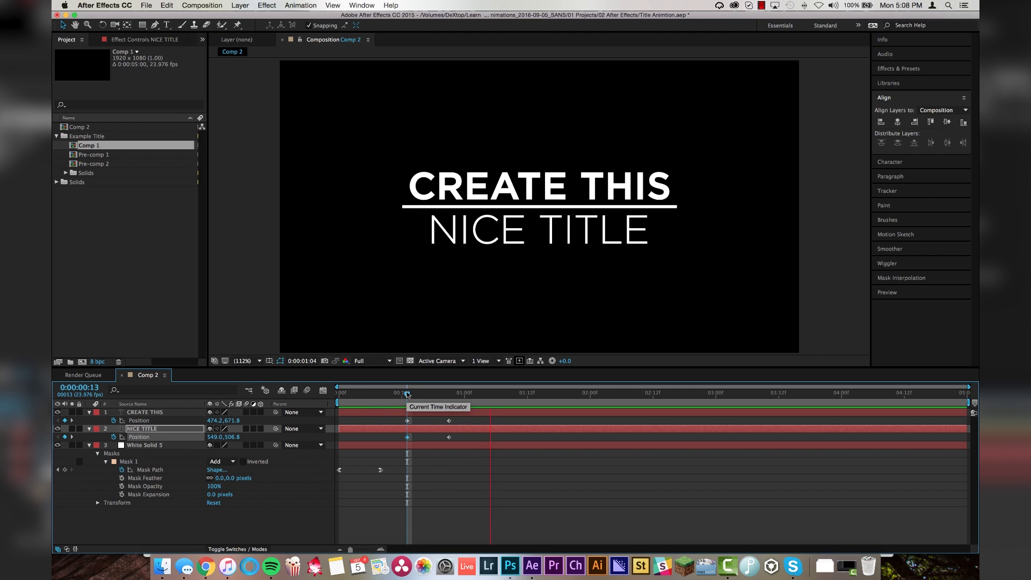
key(space)
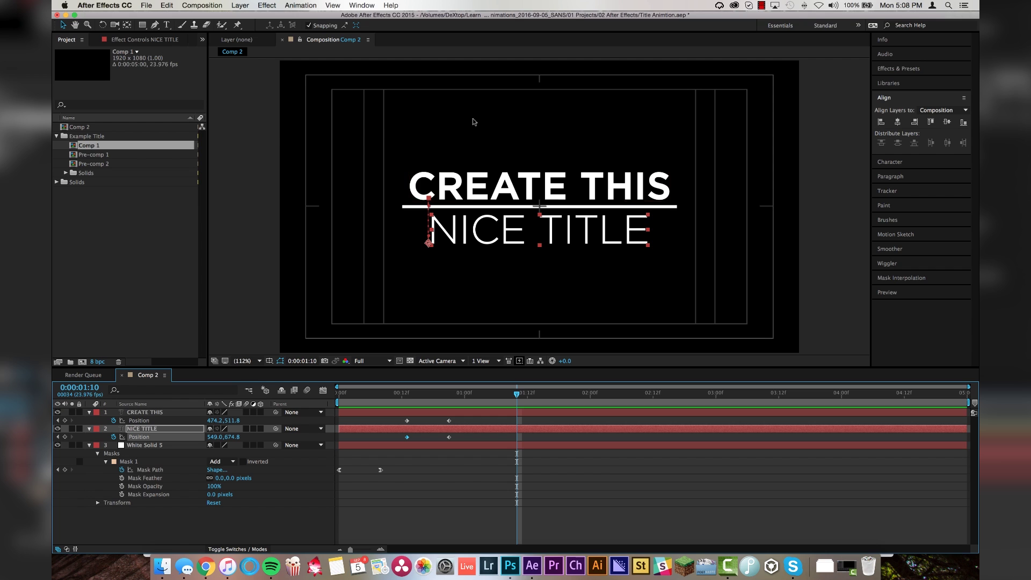
key(period)
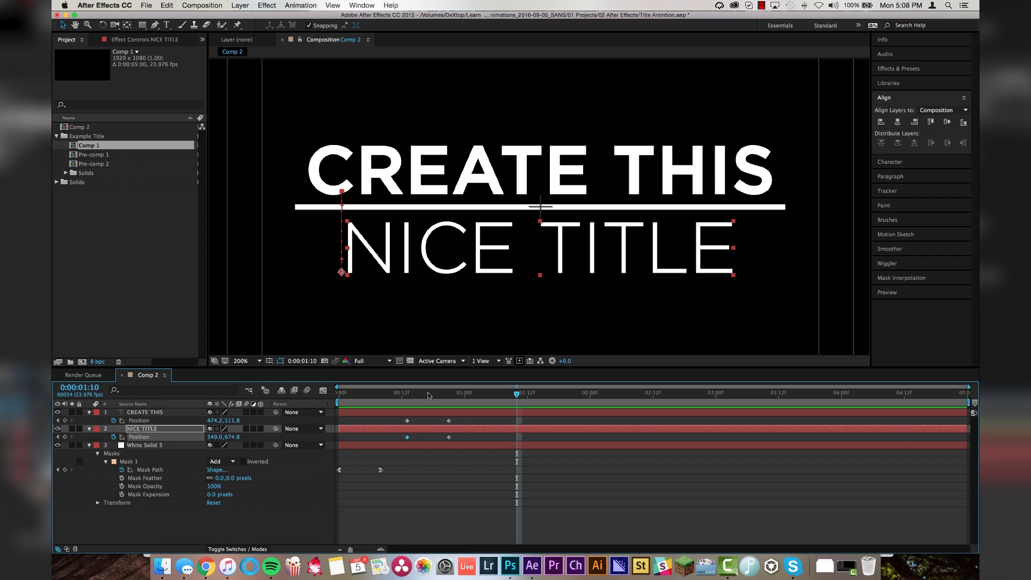
At frame 13, add a new white solid and lower its Opacity to 25%.
drag(417, 397, 407, 397)
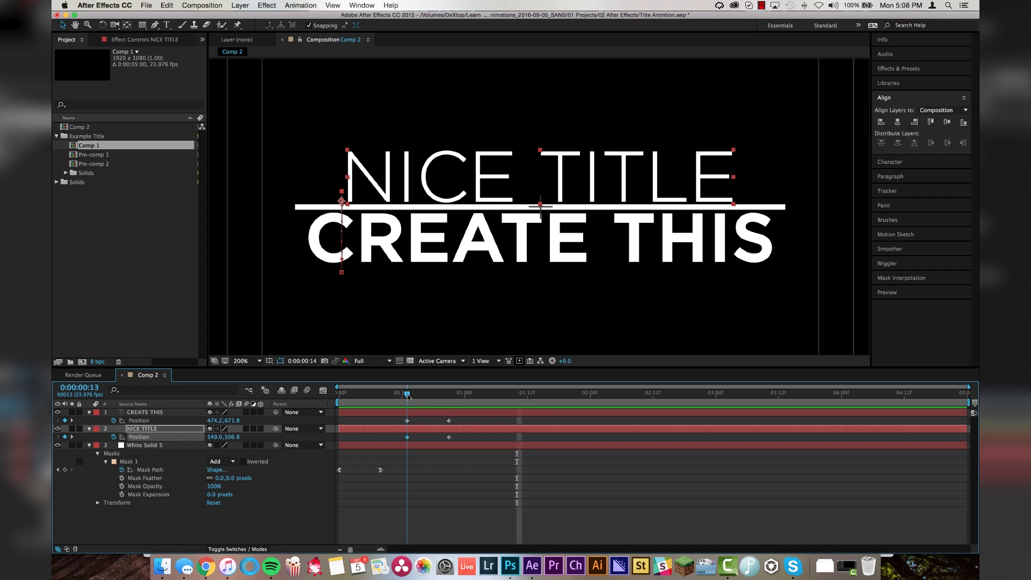
click(240, 6)
mouse_move(256, 19)
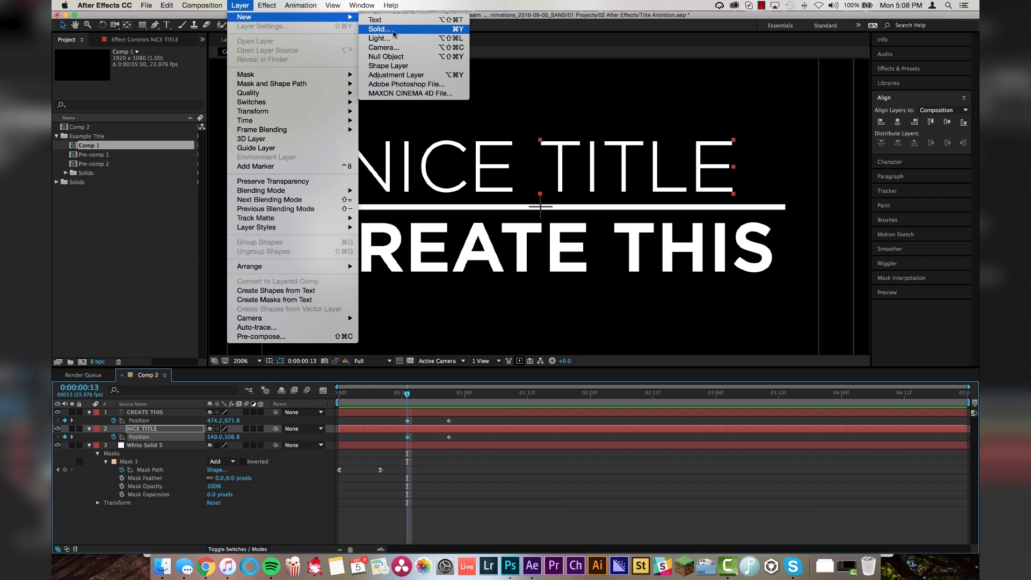
click(394, 34)
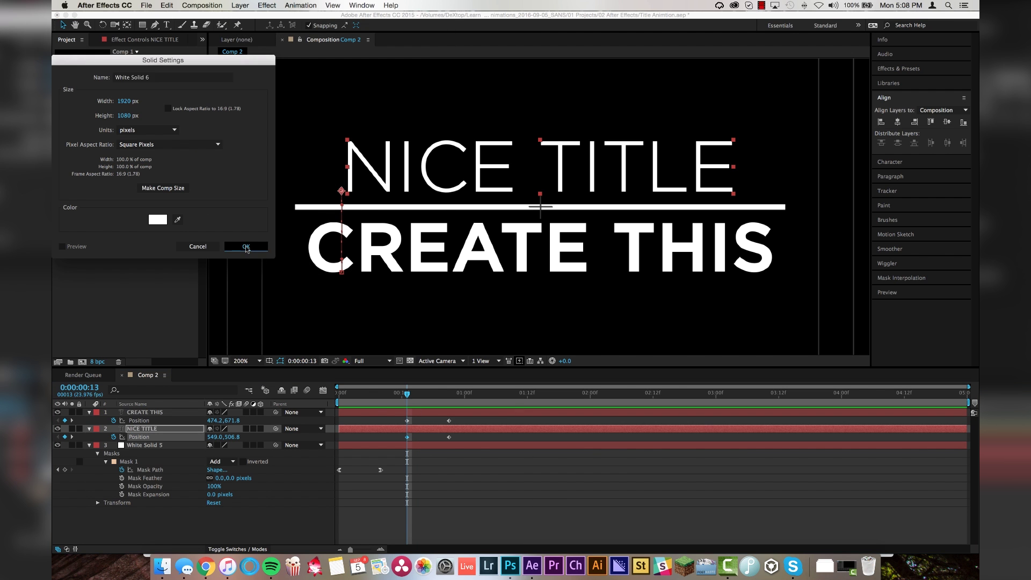
click(246, 247)
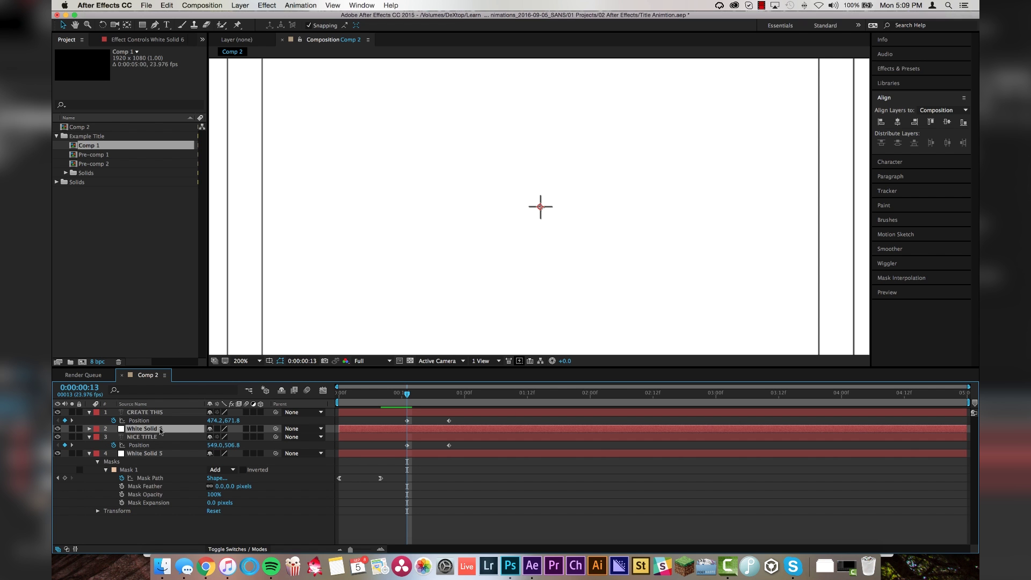
key(t)
drag(212, 437, 177, 439)
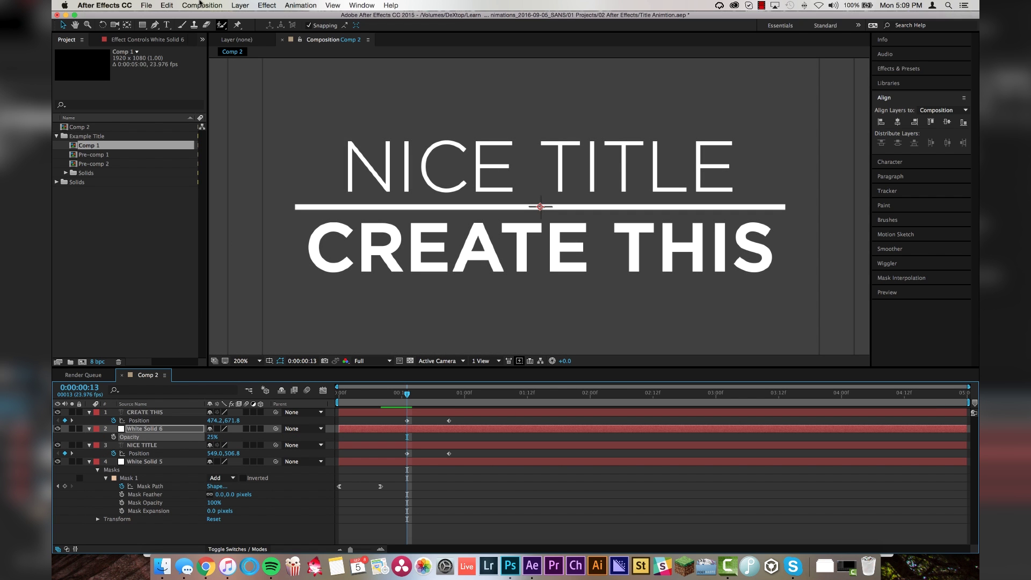
Mask the solid into a rectangle around CREATE THIS, nudged up to meet the line.
click(143, 27)
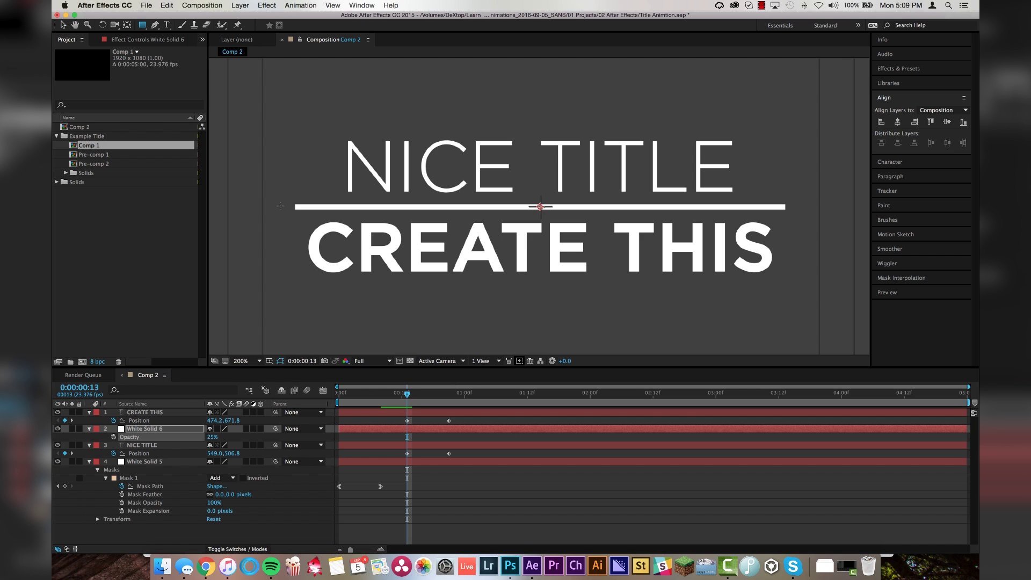
drag(279, 205, 794, 286)
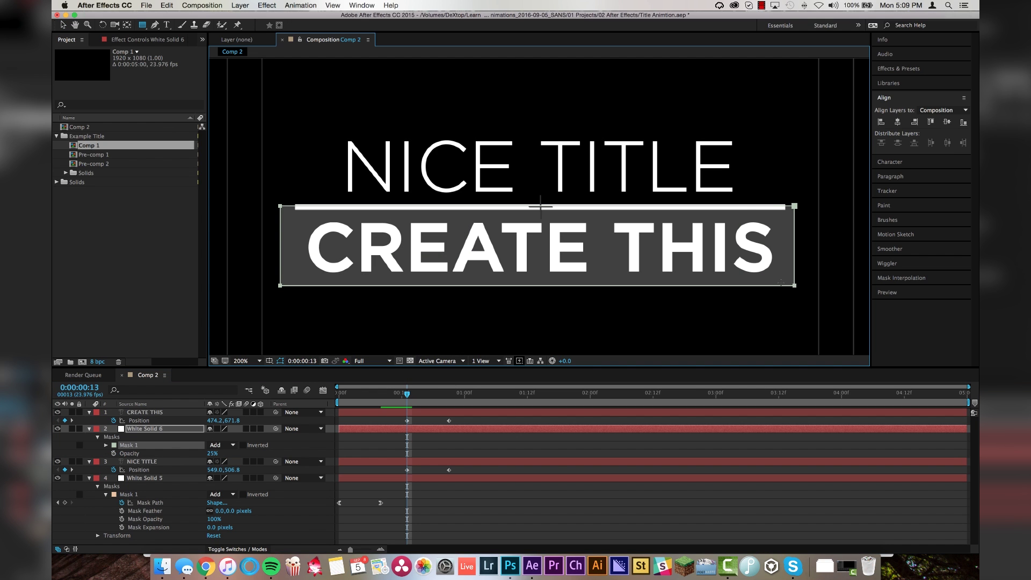
click(63, 24)
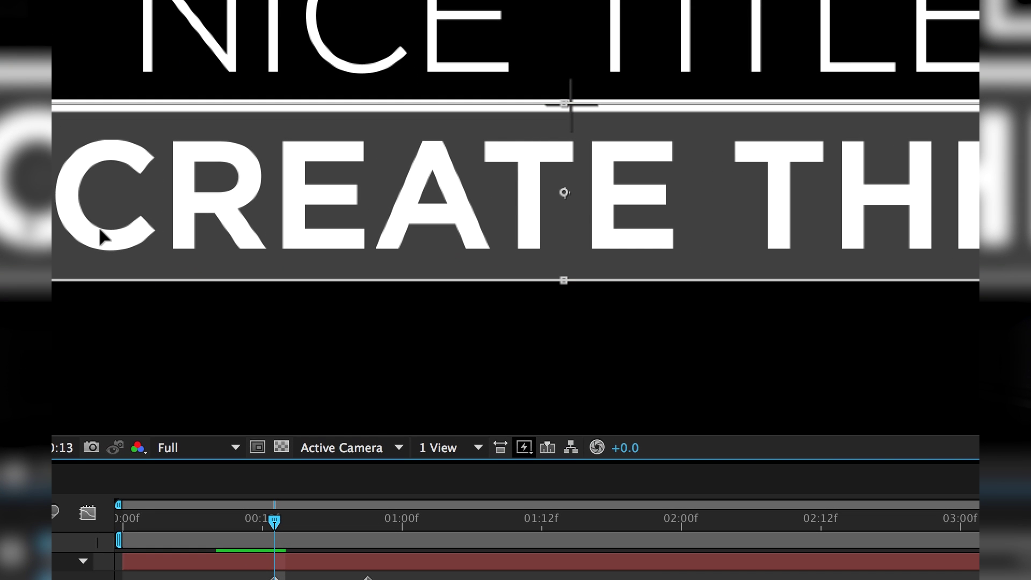
key(Up)
key(Up)
key(Up)
key(Up)
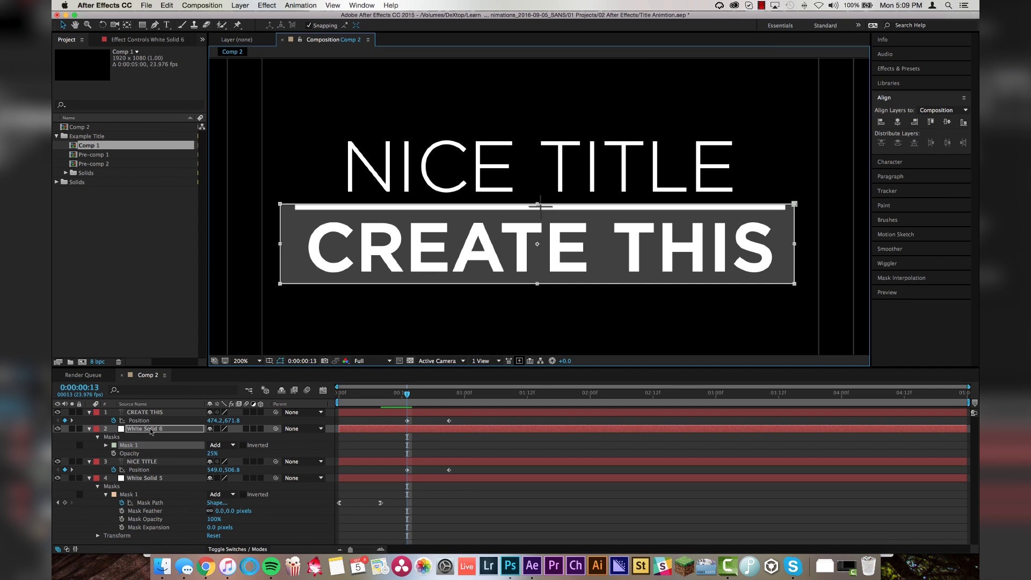
Move White Solid 6 to the top of the stack at 100% opacity and show the matte columns.
click(151, 431)
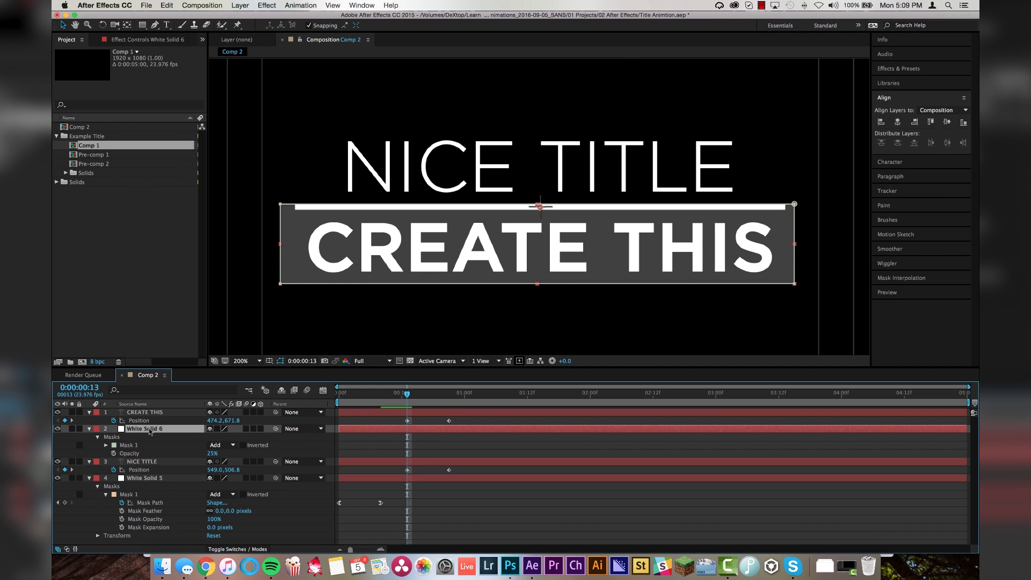
drag(150, 428, 149, 413)
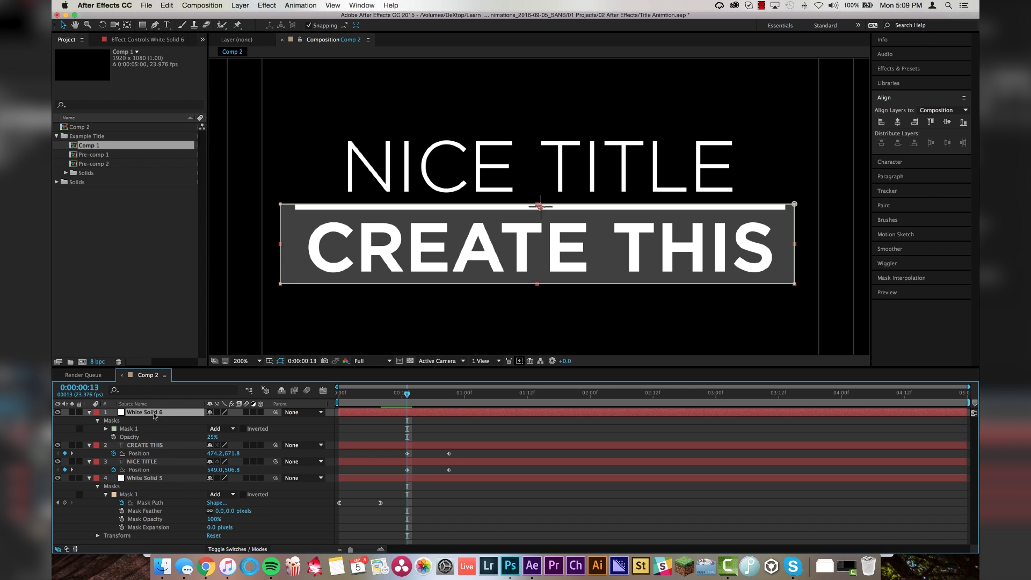
drag(213, 437, 325, 438)
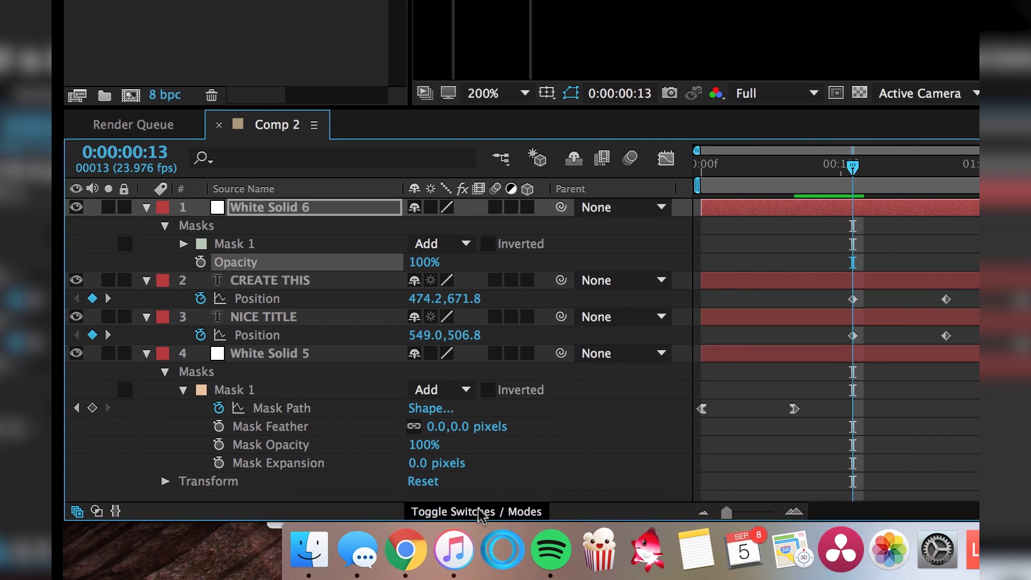
click(479, 512)
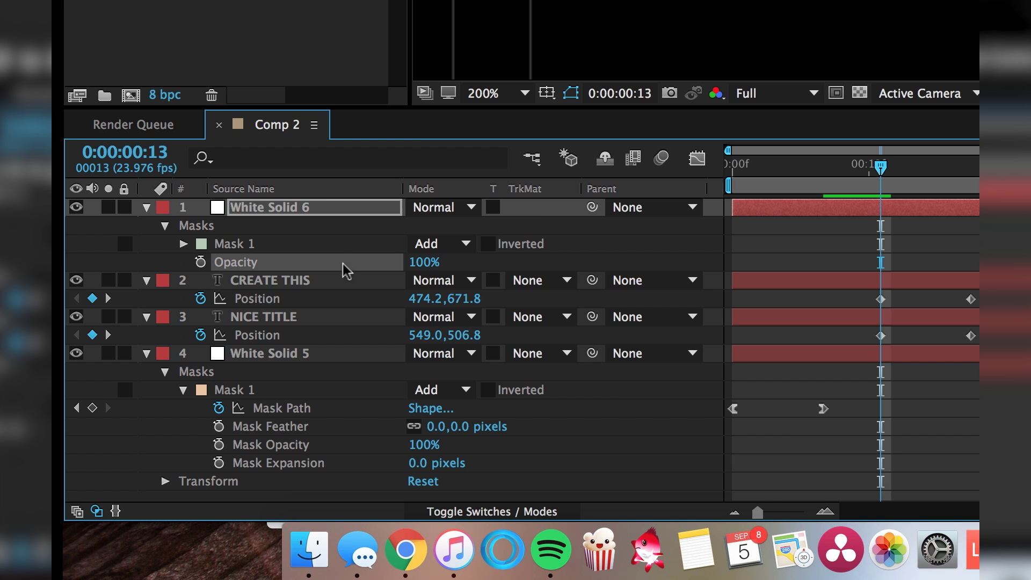
Set CREATE THIS to use Alpha Inverted Matte, hide NICE TITLE, and check the rise.
click(312, 284)
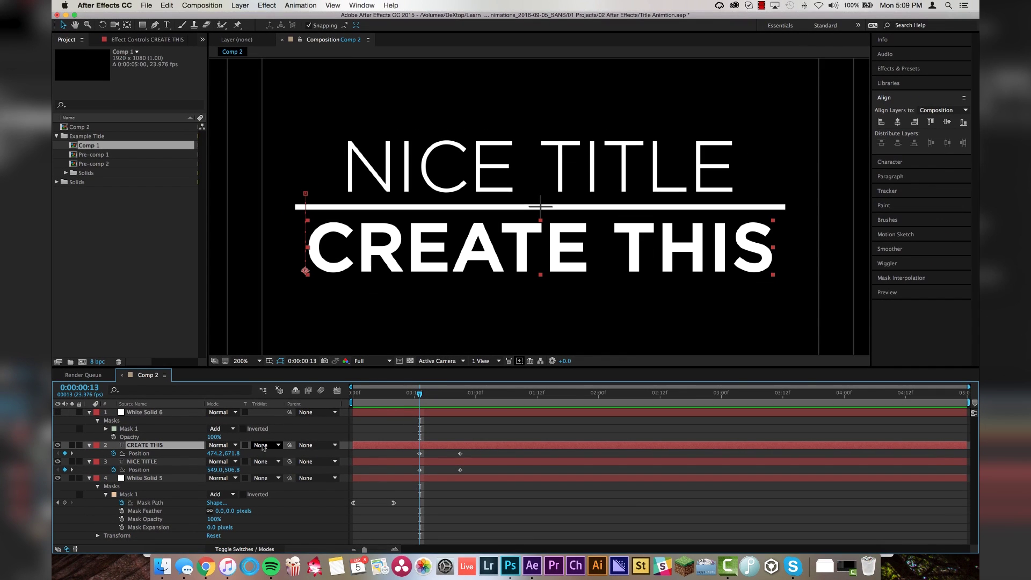
click(268, 446)
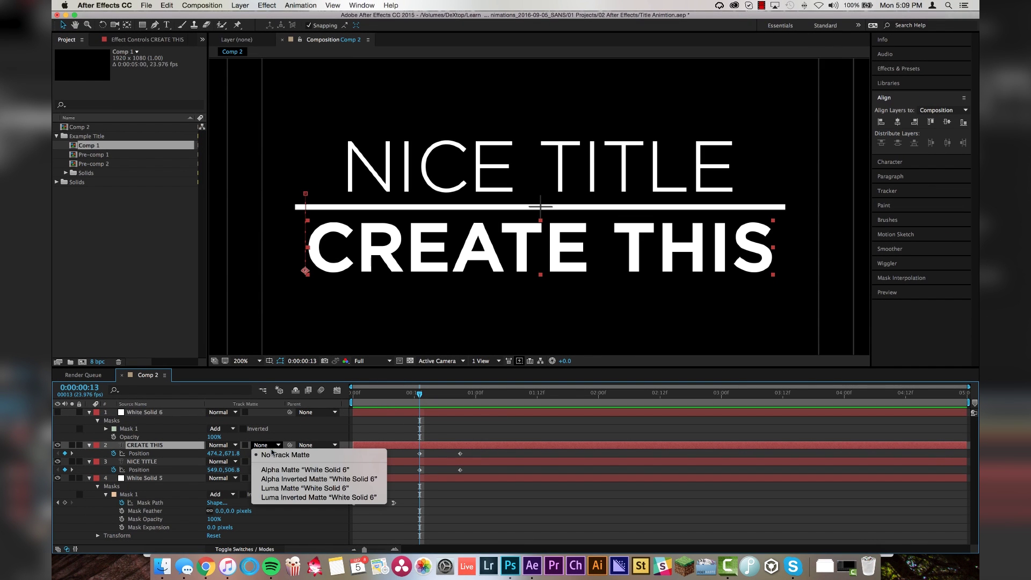
click(318, 480)
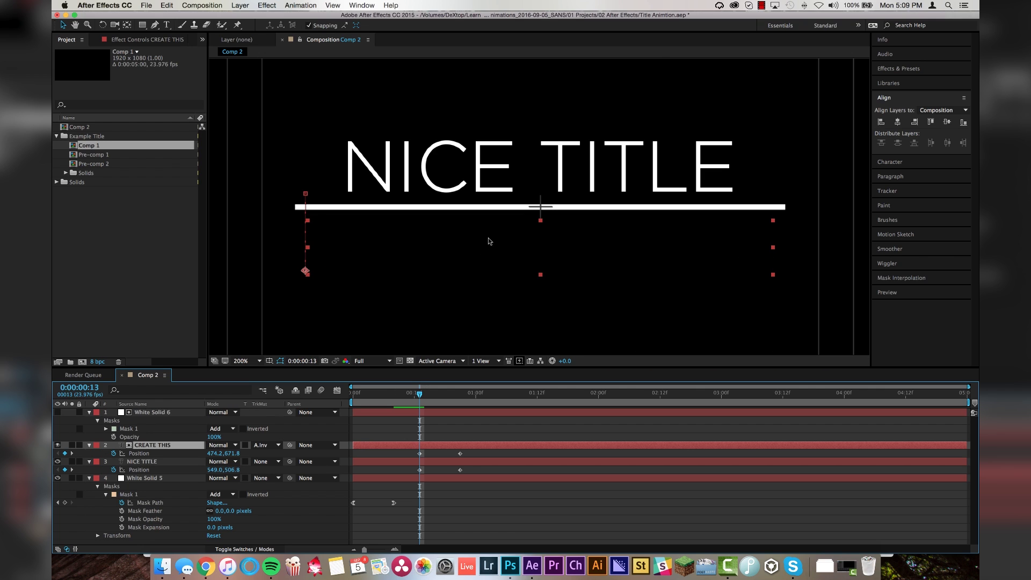
click(57, 462)
drag(429, 394, 461, 395)
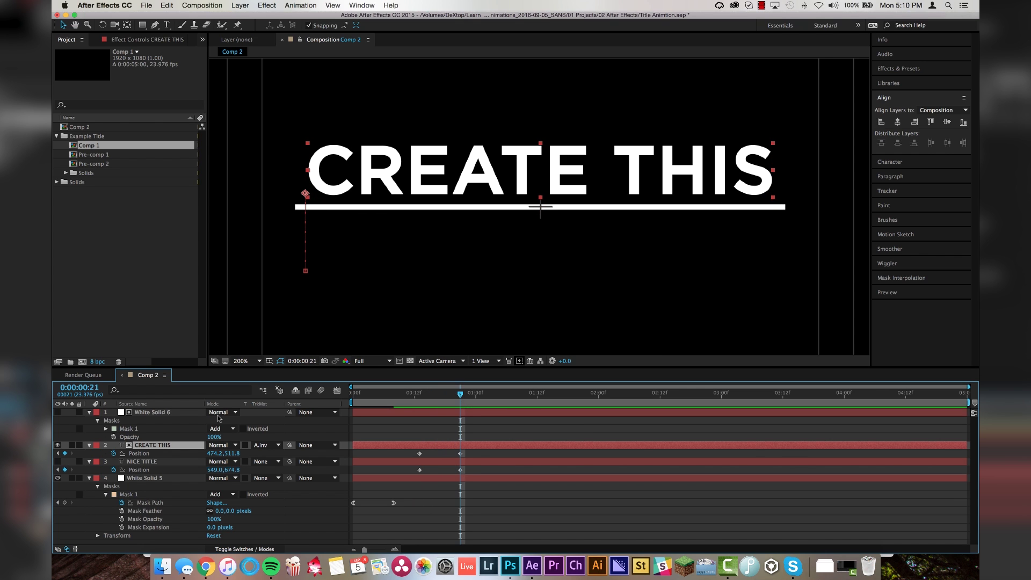
Duplicate White Solid 6 and place the visible copy between CREATE THIS and NICE TITLE.
click(57, 461)
click(142, 462)
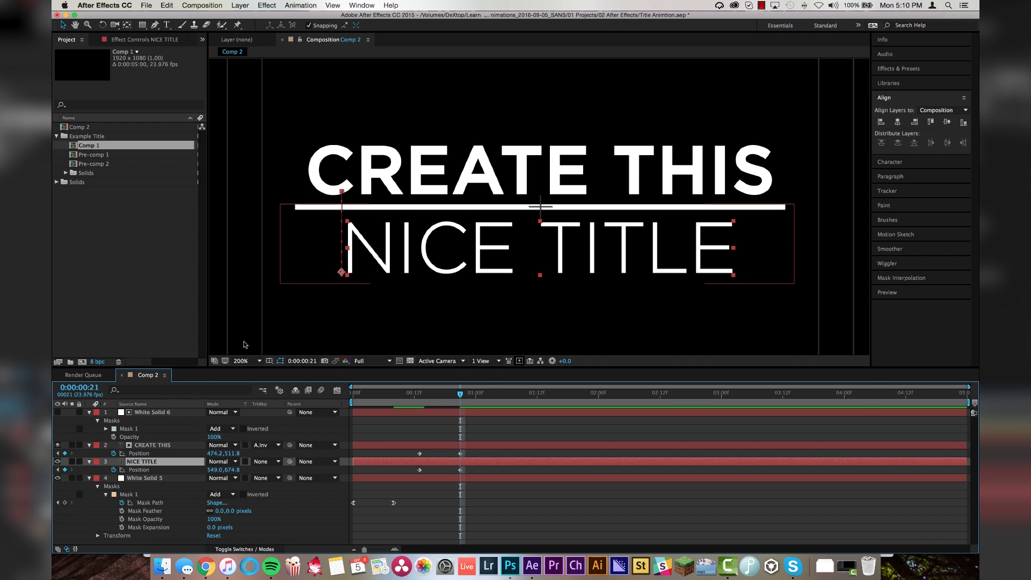
click(148, 412)
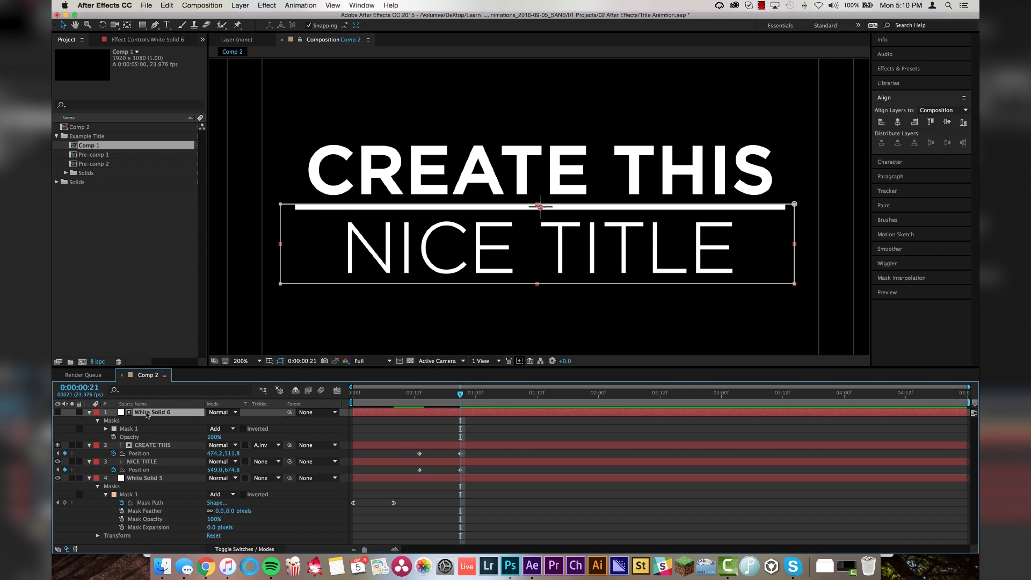
key(super+d)
drag(157, 413, 161, 466)
click(58, 462)
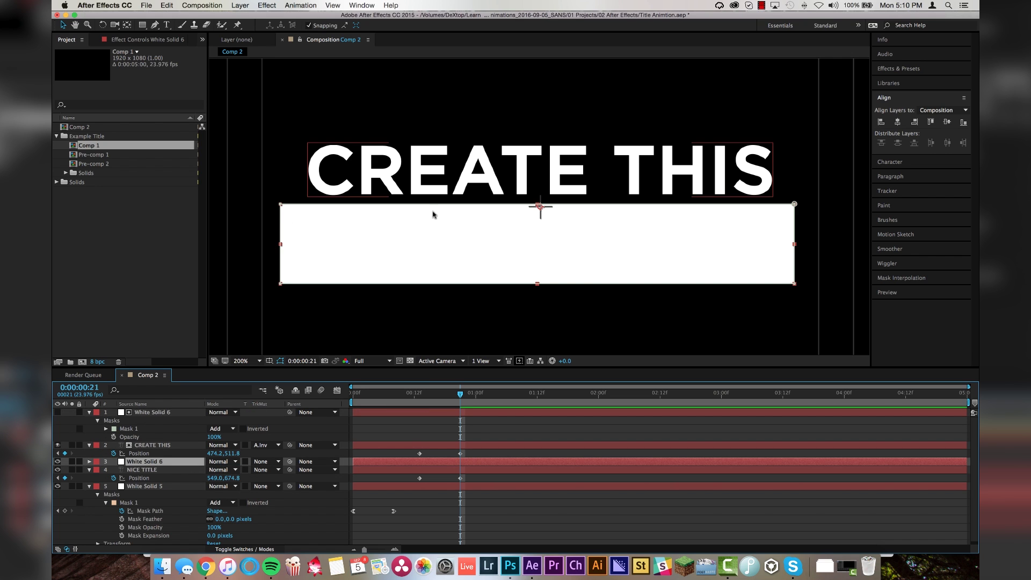
Move the copied bar up so it sits just above the line.
click(419, 208)
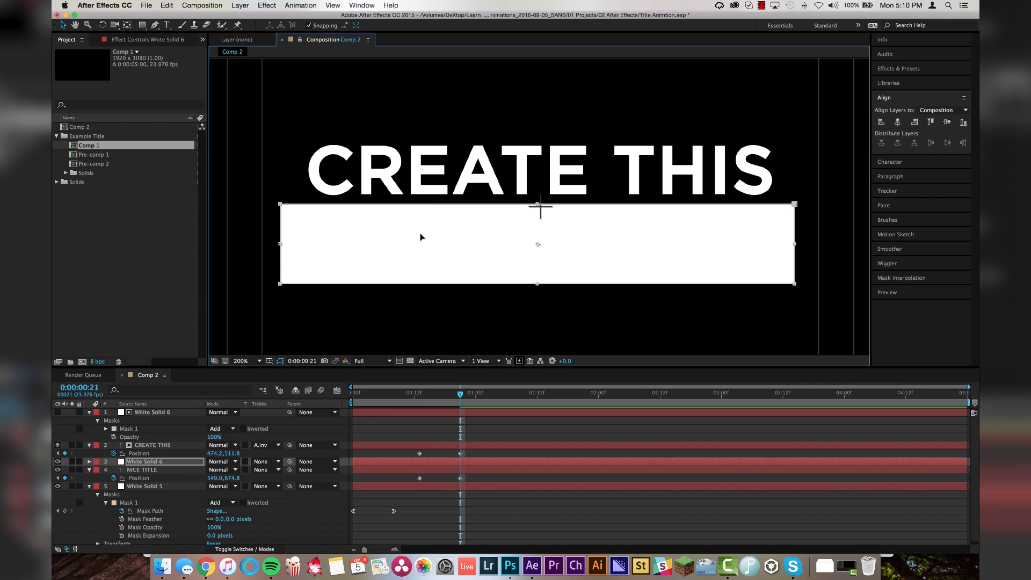
drag(420, 237, 422, 157)
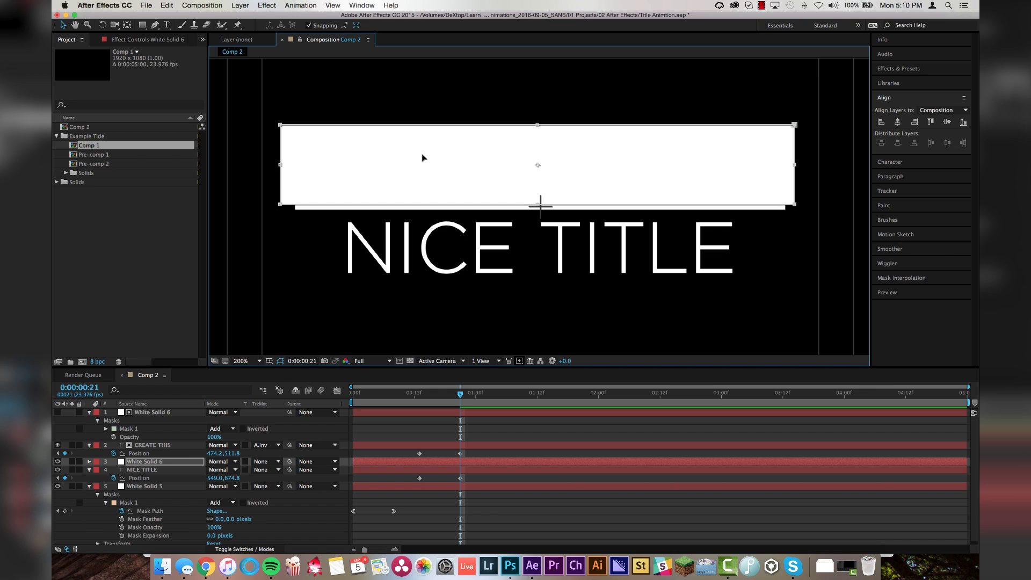
key(Down)
key(Down)
key(Down)
key(Down)
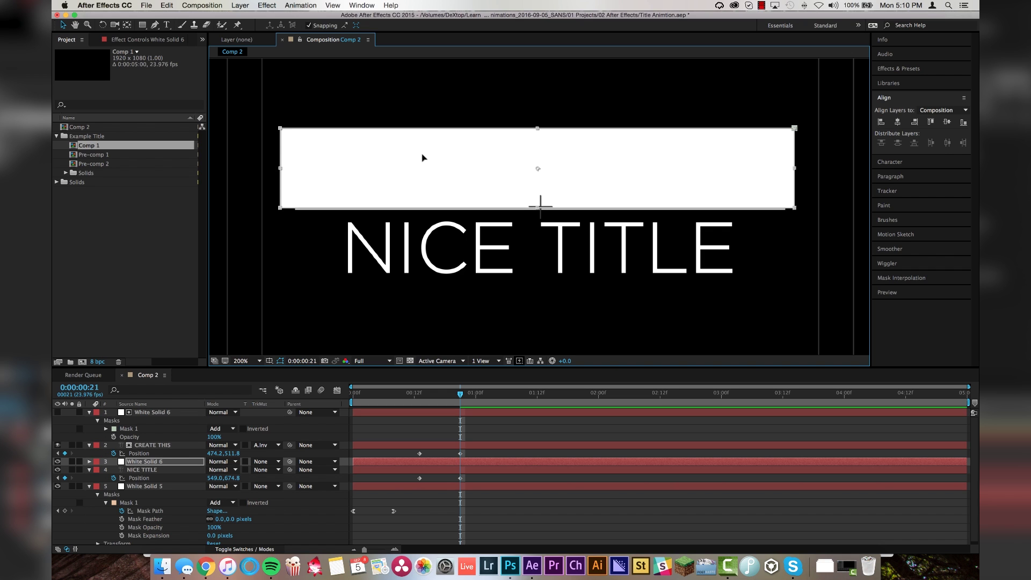
key(Down)
key(Down)
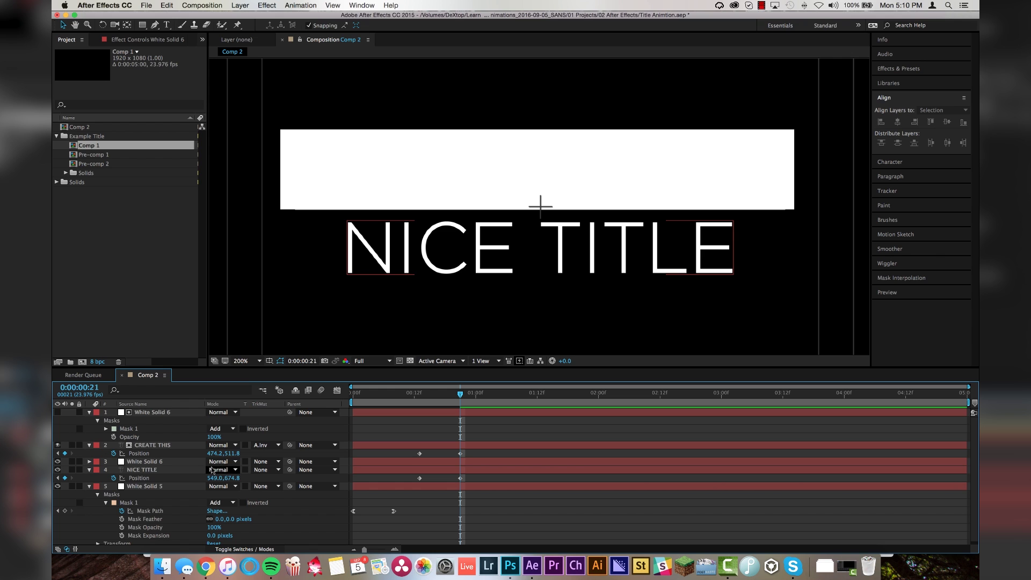
Set NICE TITLE's track matte to Alpha Inverted Matte using the copied bar.
click(188, 470)
click(271, 473)
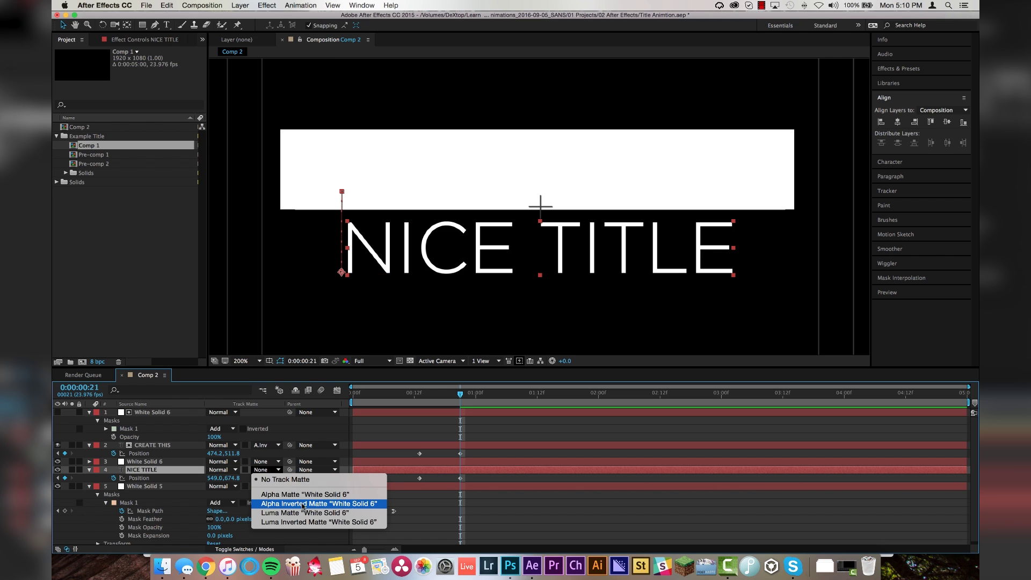
click(307, 504)
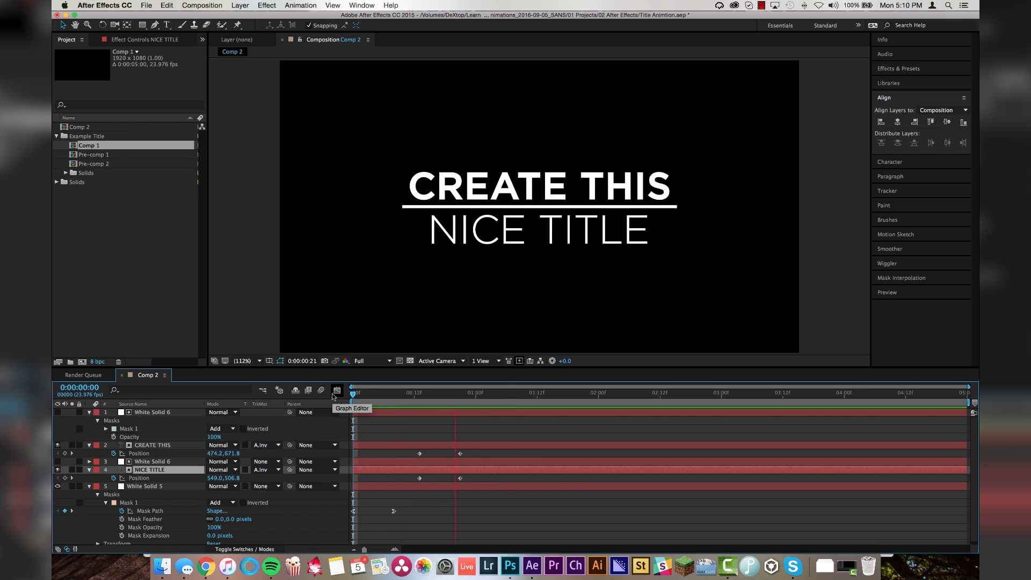
key(space)
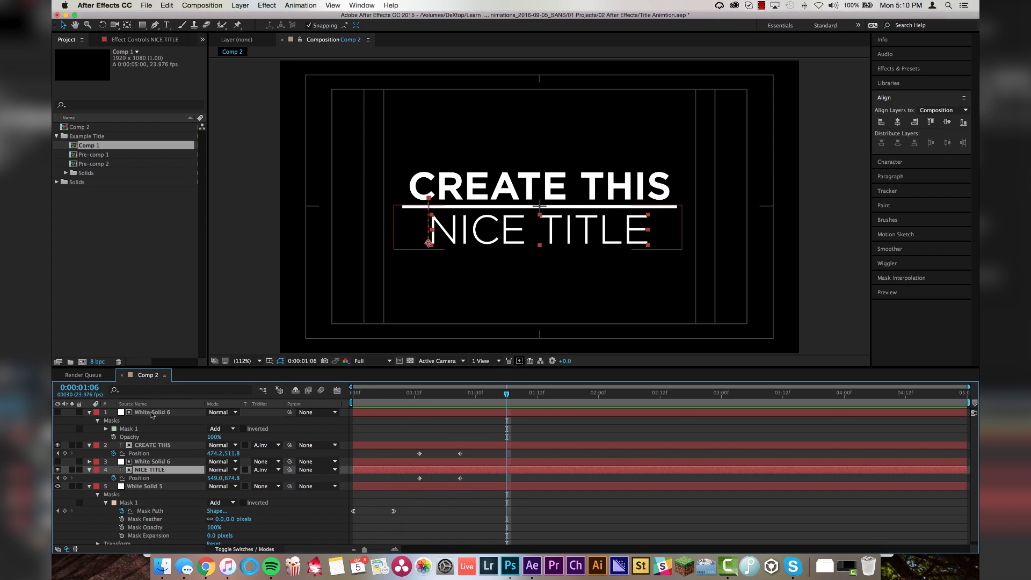
key(super+a)
click(89, 413)
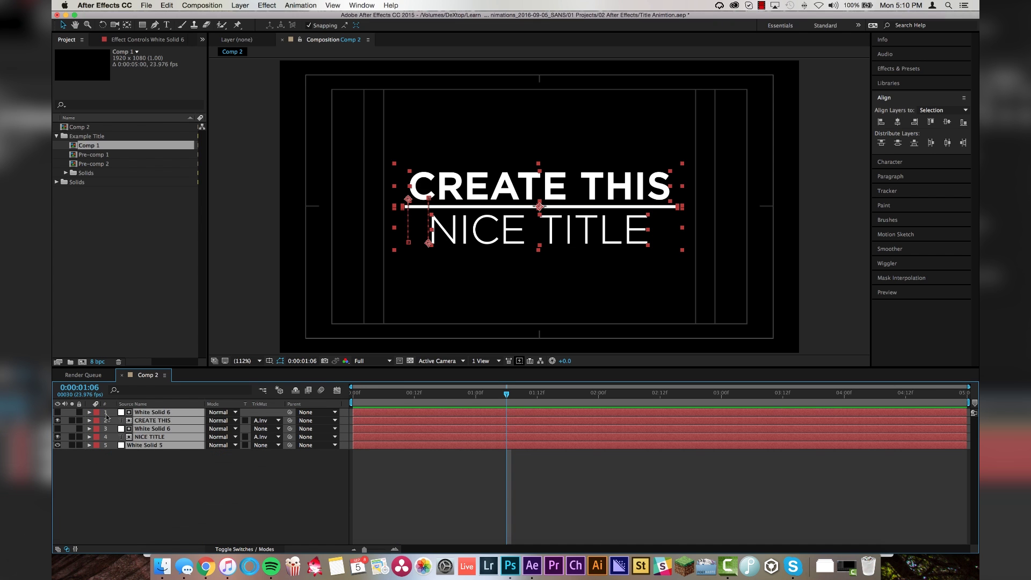
click(163, 468)
click(150, 412)
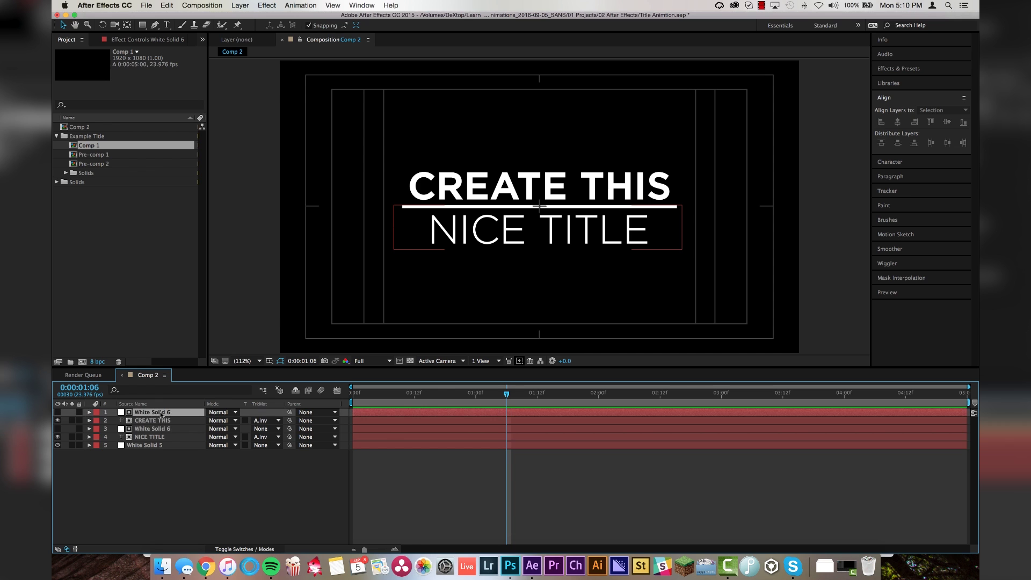
shift+click(158, 446)
key(shift+super+c)
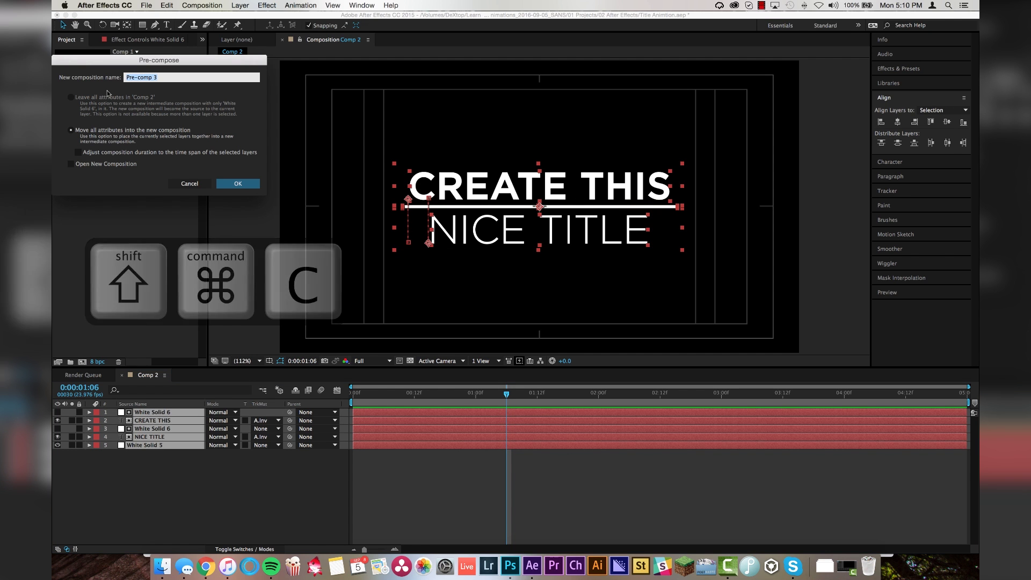
text(Main Title)
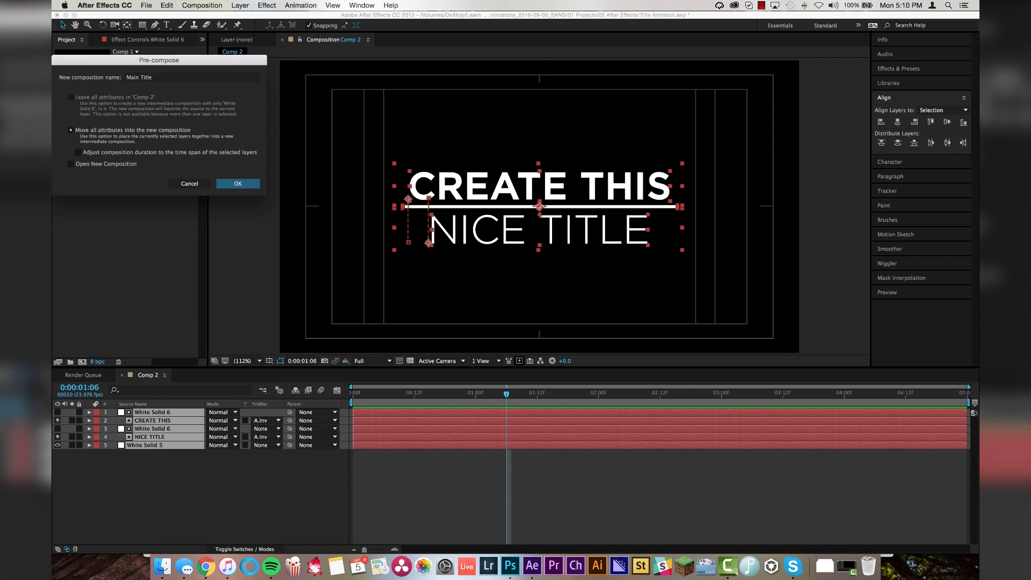
key(Return)
drag(433, 397, 351, 396)
key(space)
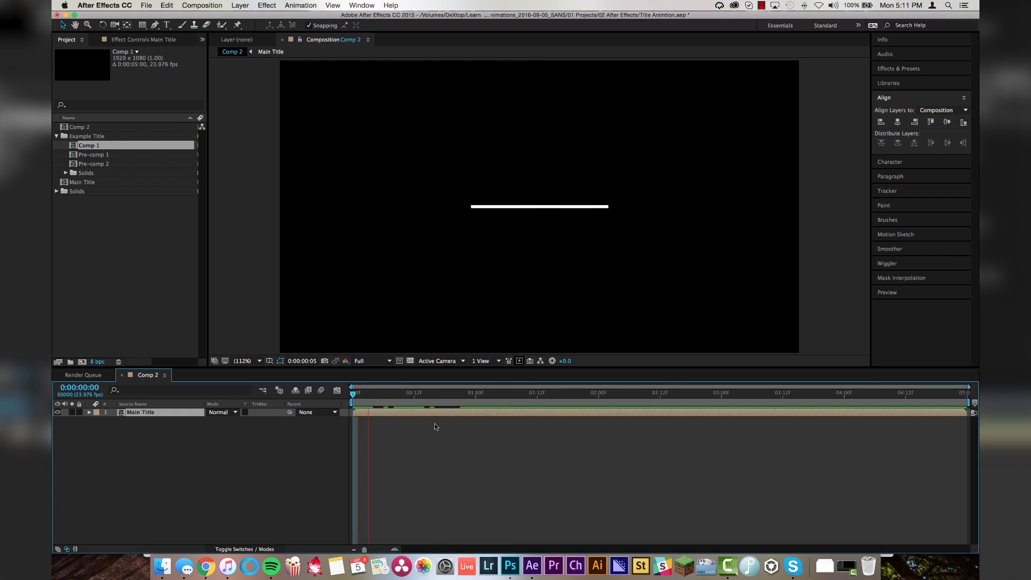
key(space)
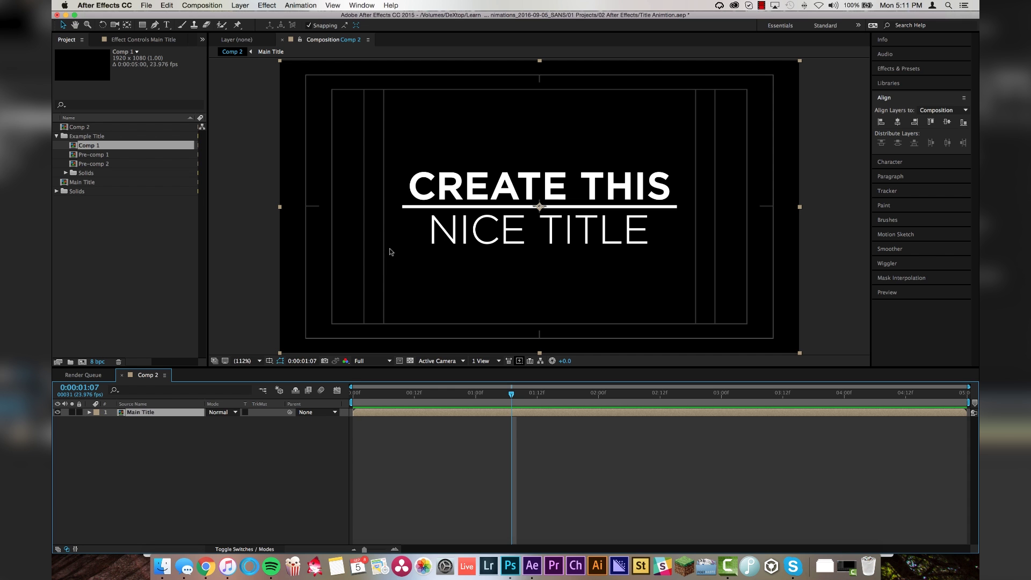
Add a new white solid and mask it down to a narrow vertical bar.
click(240, 8)
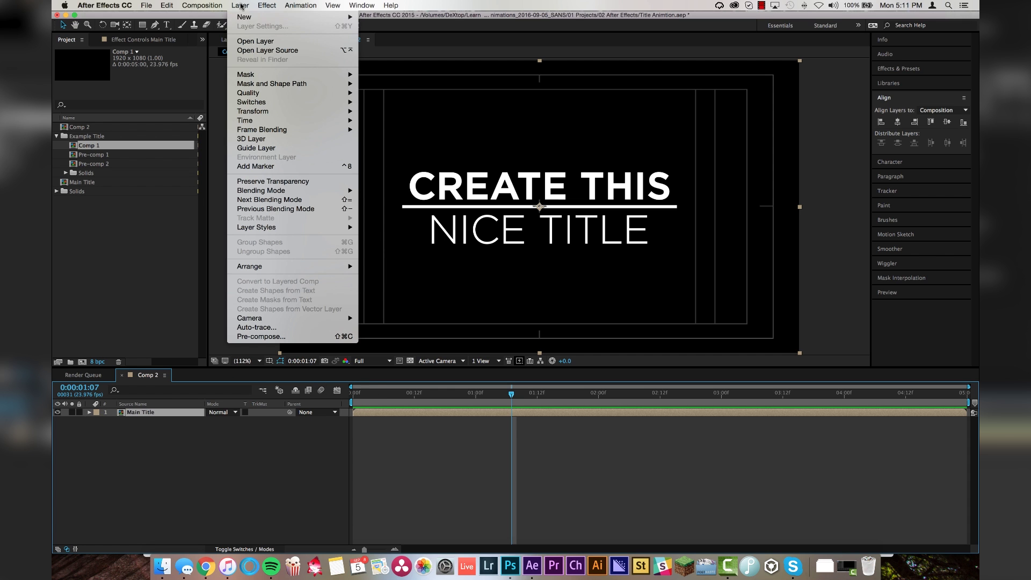
mouse_move(263, 18)
click(379, 30)
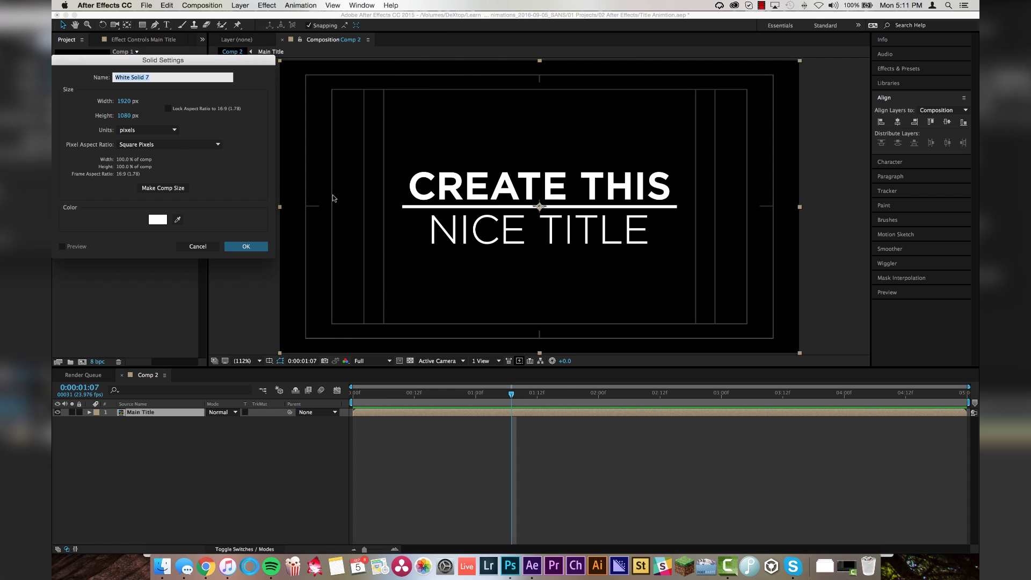
key(Return)
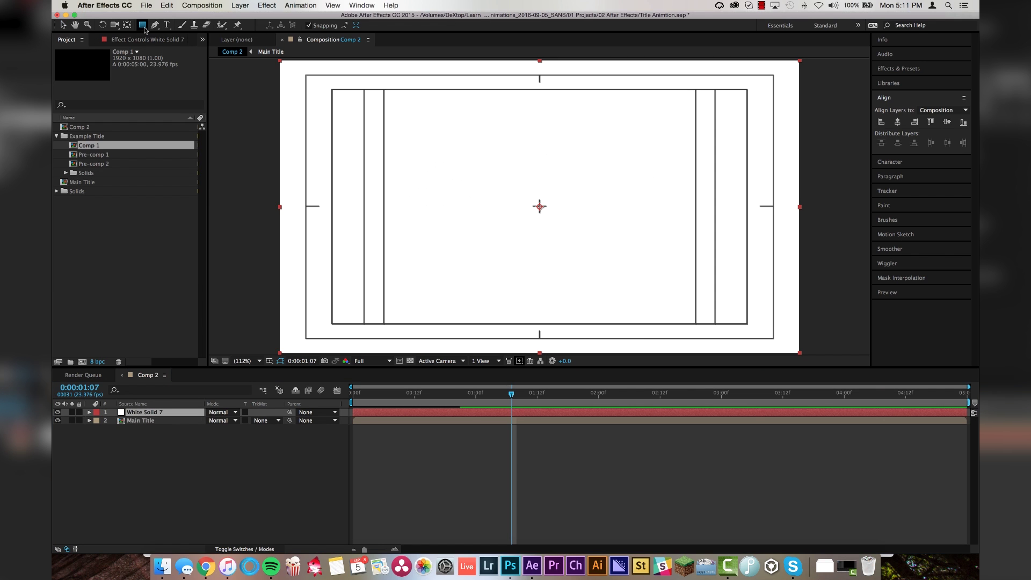
drag(365, 173, 369, 278)
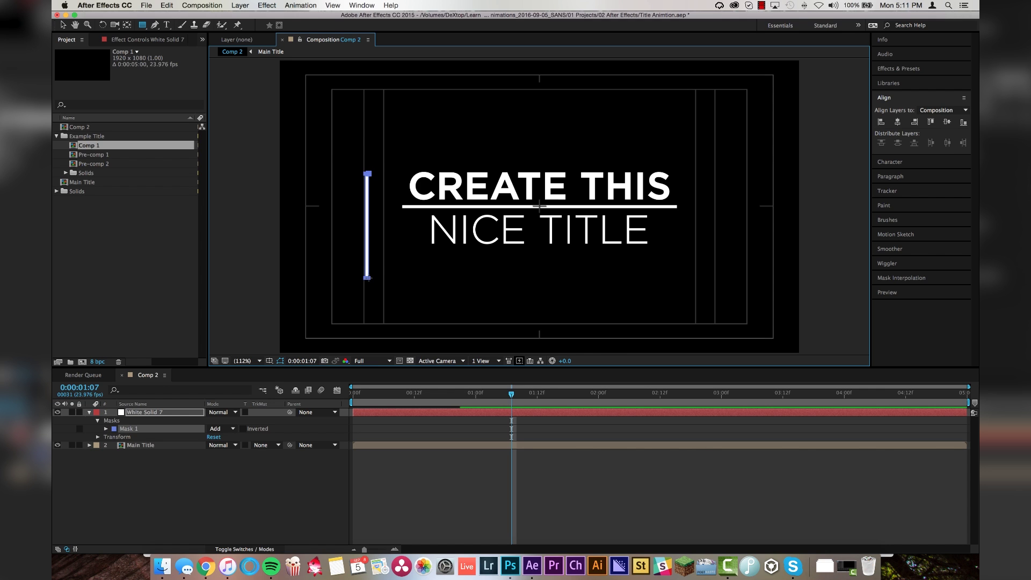
Position the white bar just left of the title and scrub to check the animation.
key(v)
key(period)
key(period)
drag(232, 204, 273, 170)
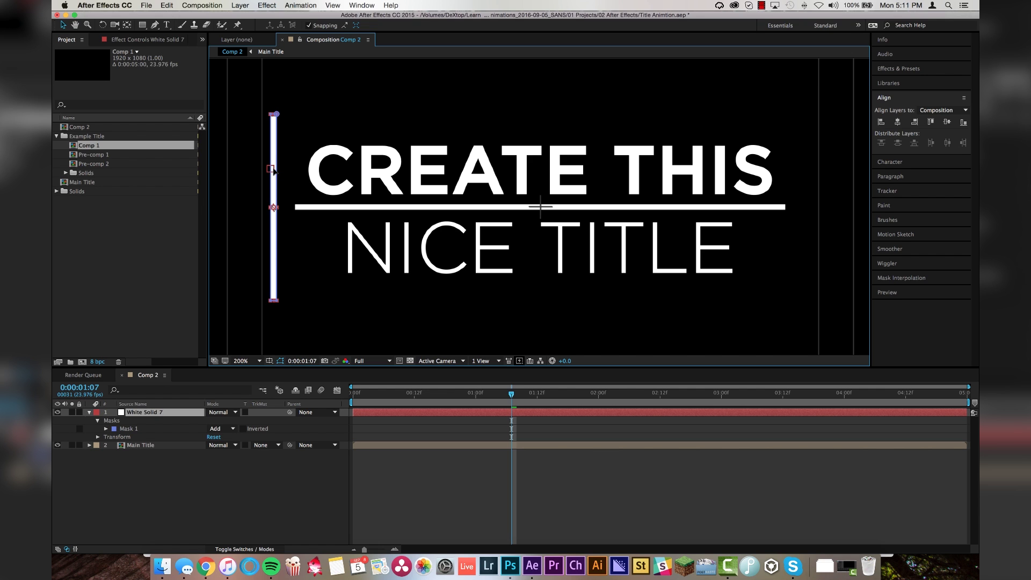
click(495, 501)
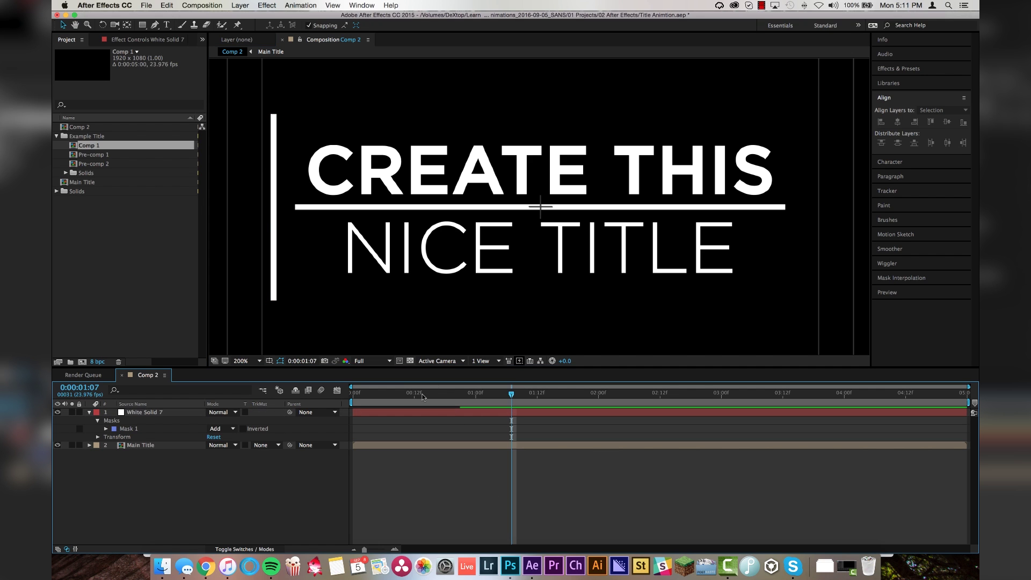
drag(423, 396, 661, 402)
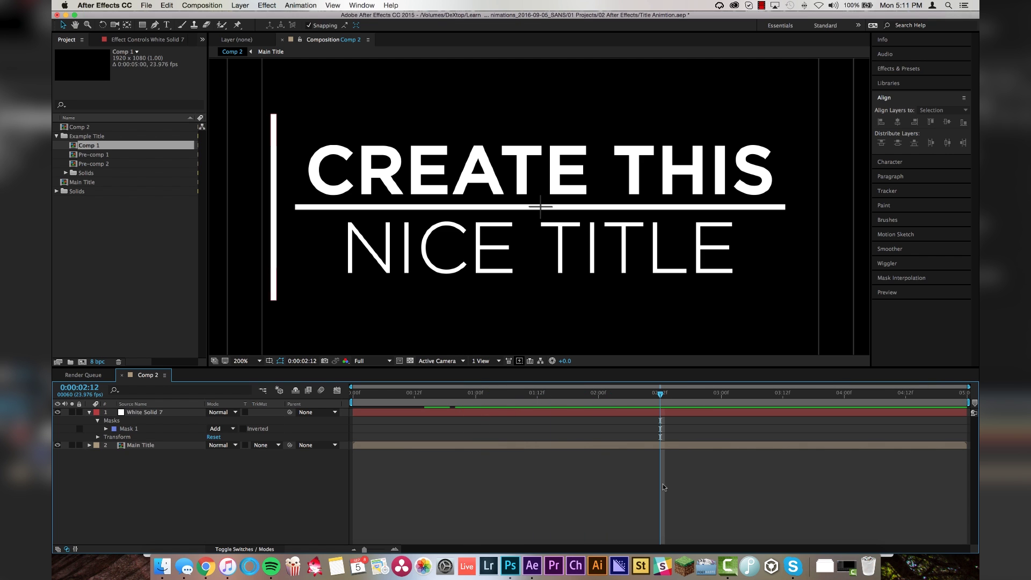
click(275, 133)
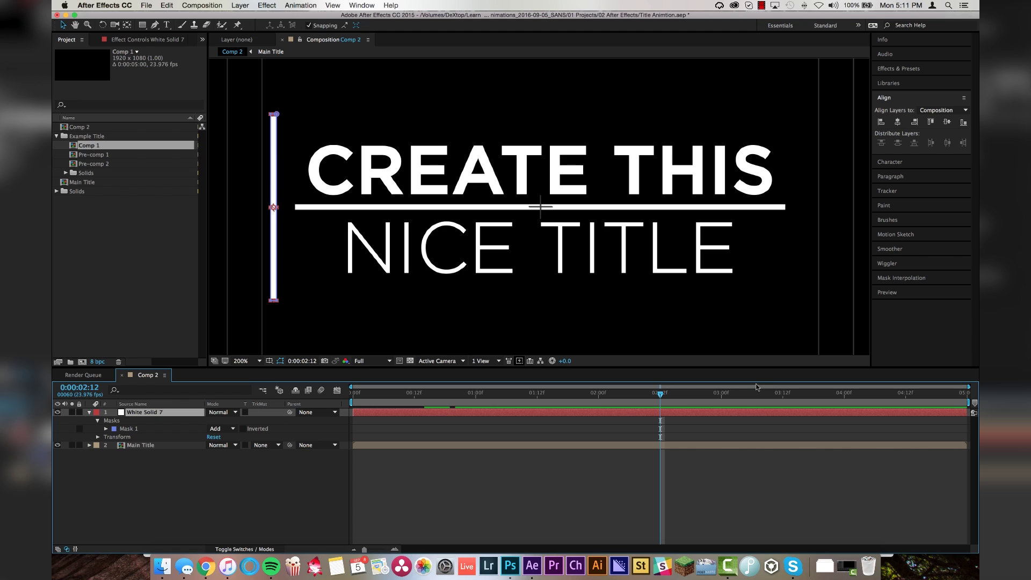
Keyframe the bar's Mask Path at 2:12 and again at 2:20.
click(105, 429)
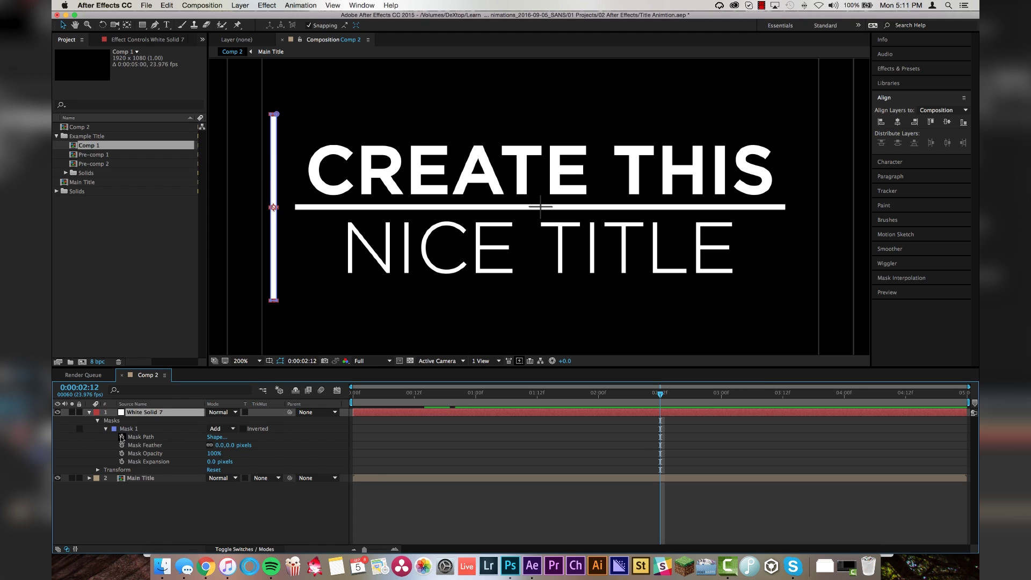
click(122, 437)
key(Page_Down)
key(Page_Down)
key(Page_Down)
key(Page_Down)
key(Page_Down)
key(Page_Down)
key(Page_Down)
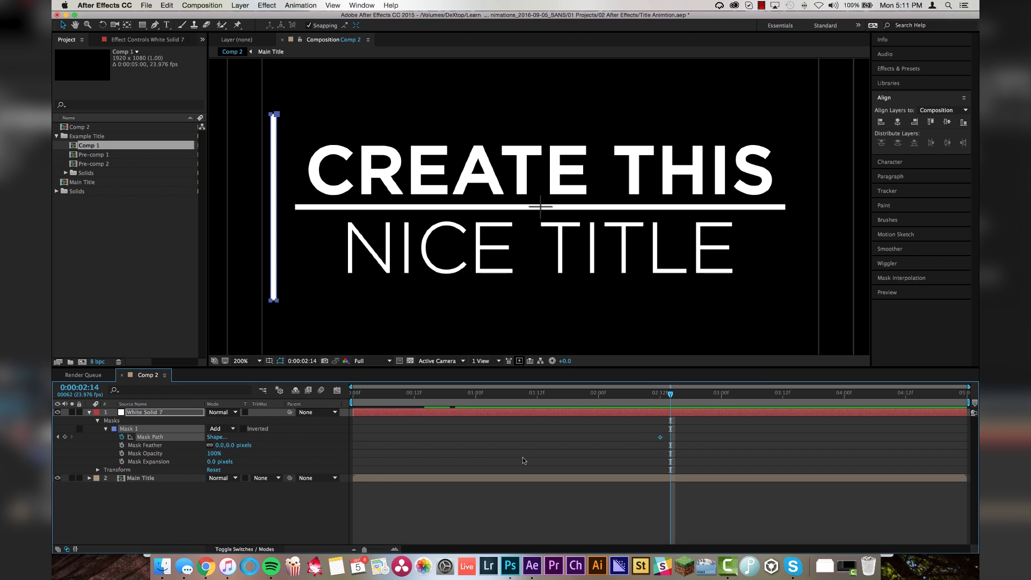
key(Page_Down)
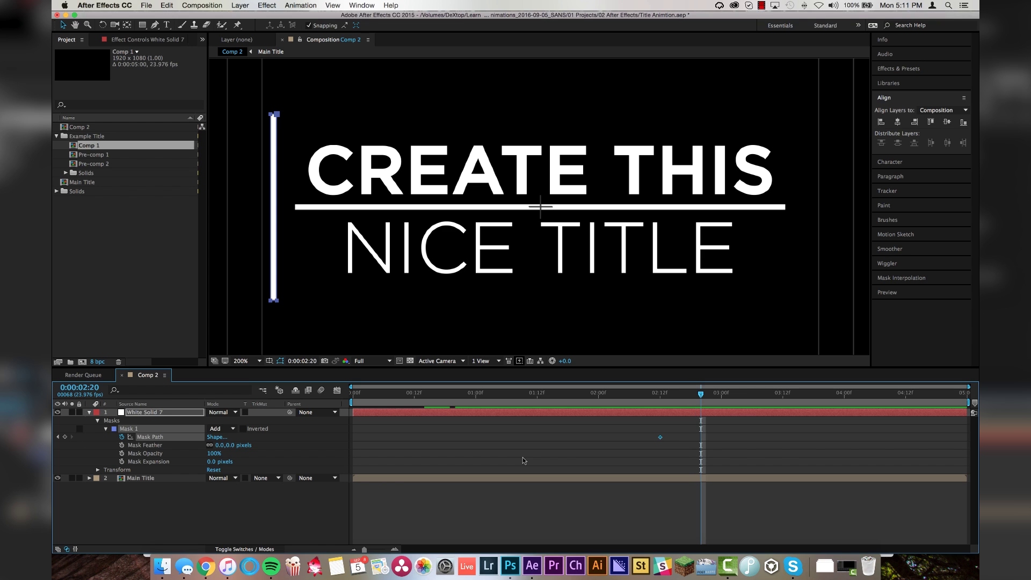
click(65, 436)
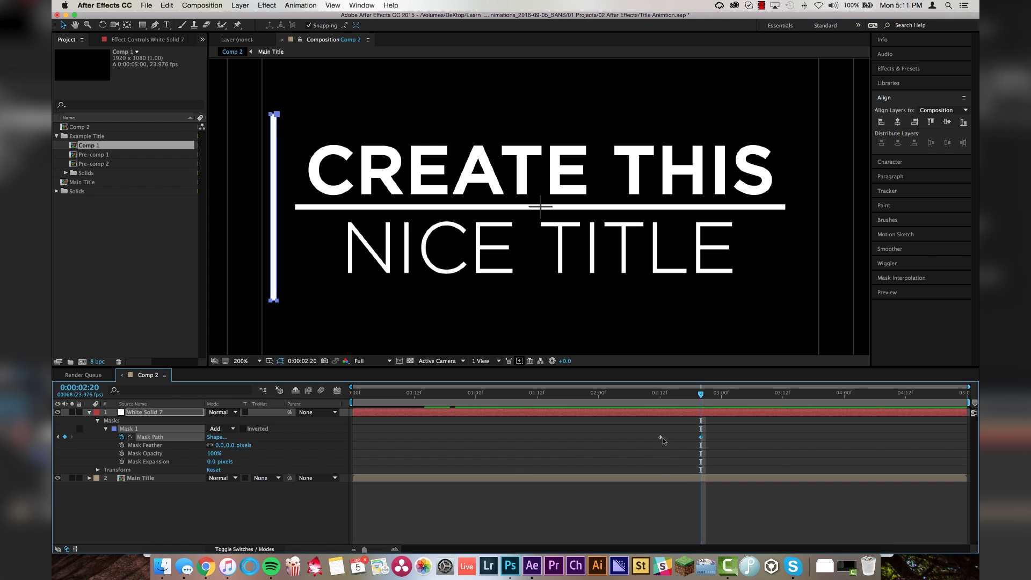
Apply Easy Ease Out to the 2:12 keyframe and Easy Ease In to the 2:20 keyframe.
right_click(662, 437)
right_click(660, 437)
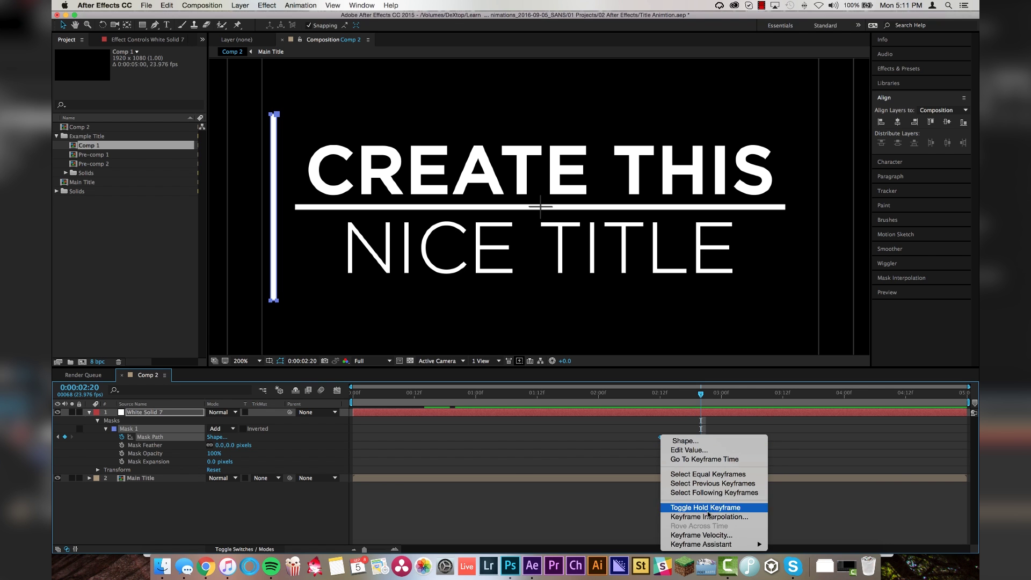
mouse_move(741, 544)
click(829, 509)
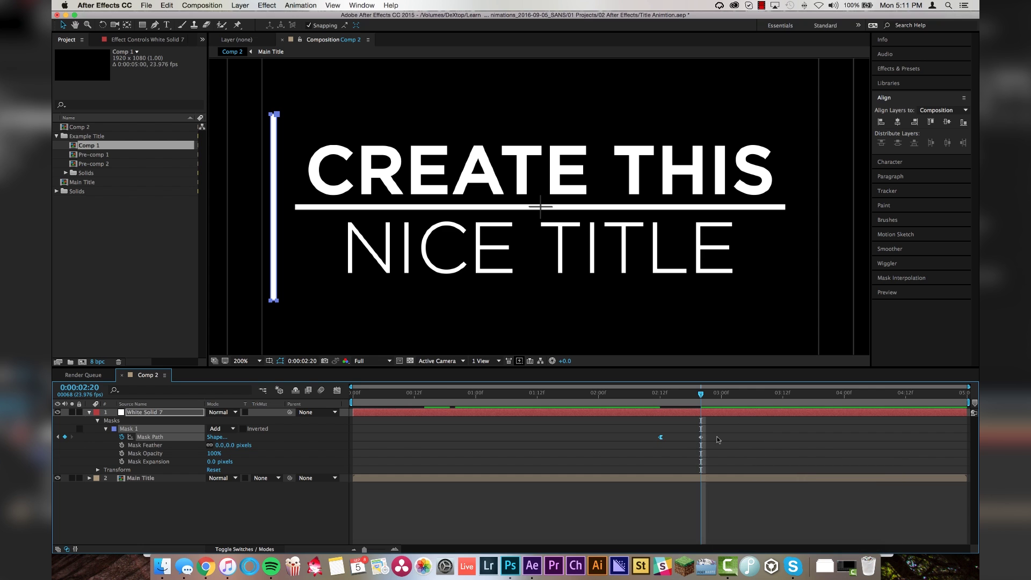
right_click(702, 438)
mouse_move(774, 544)
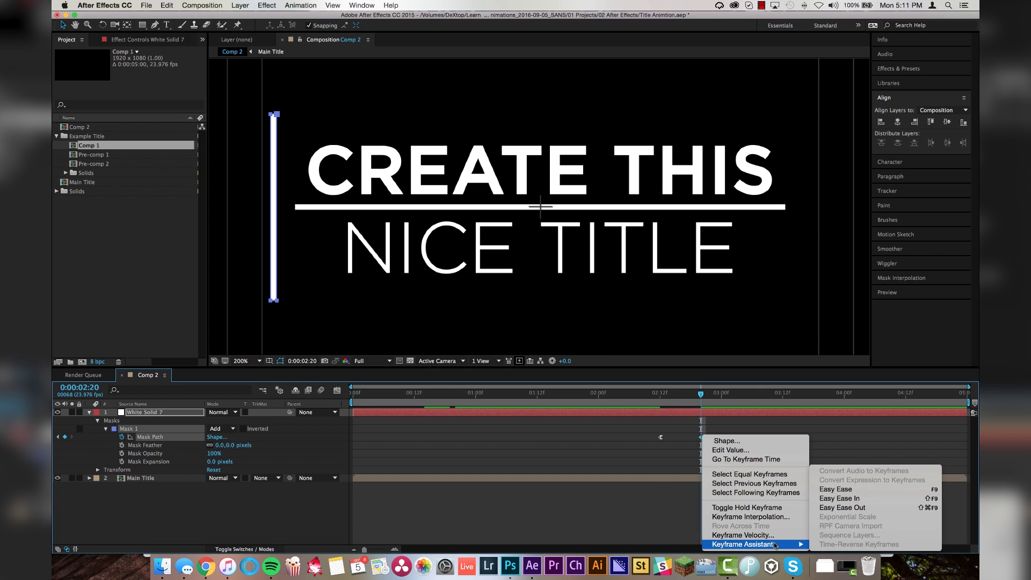
click(857, 504)
Trim the bar layer to begin at 2:12 with Option+[.
key(j)
click(670, 416)
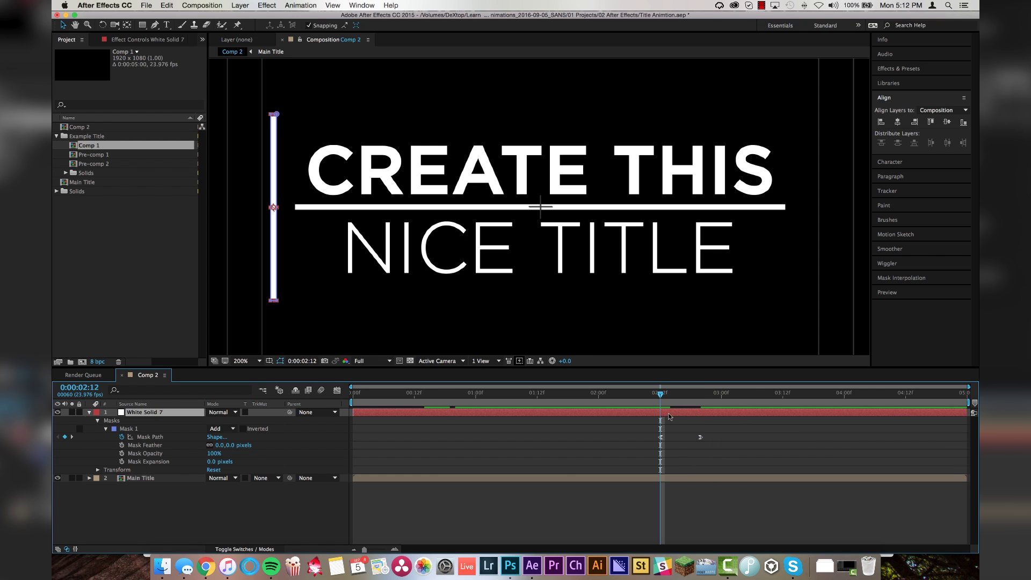
key(alt+bracketleft)
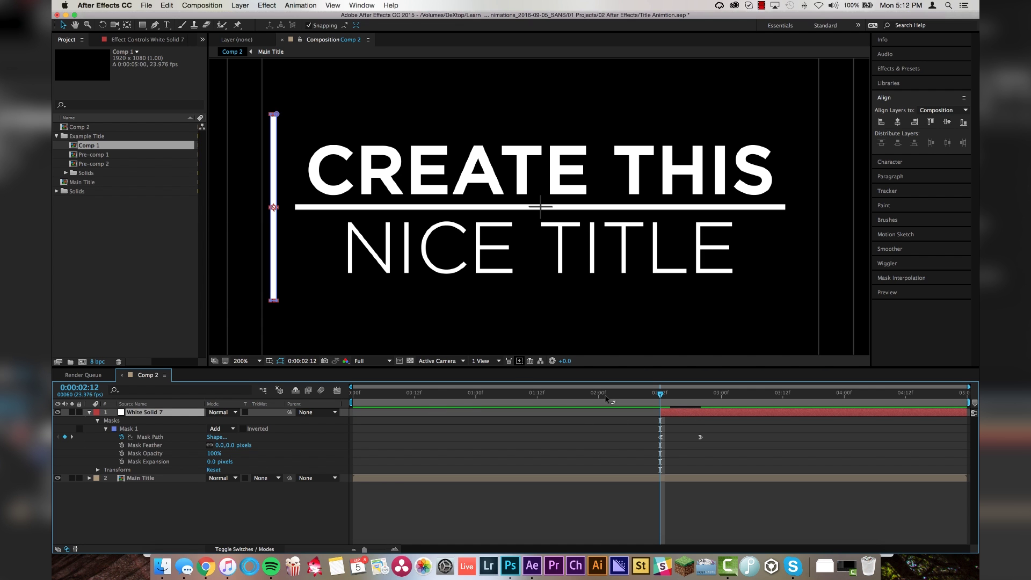
At 2:12, drag the mask's bottom points up to collapse the bar into a stub at its top.
key(period)
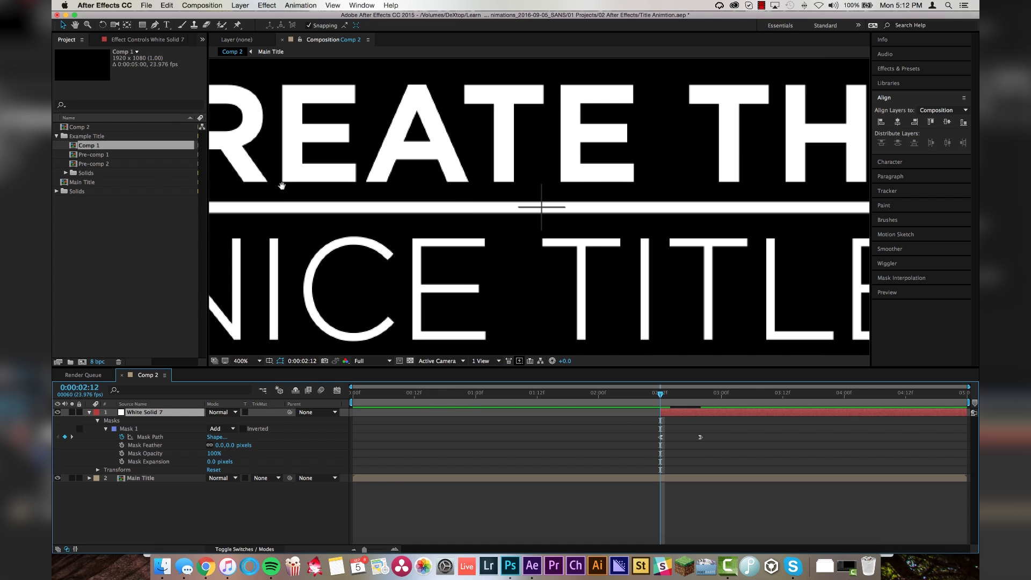
key(h)
drag(283, 180, 617, 224)
drag(369, 153, 370, 179)
key(v)
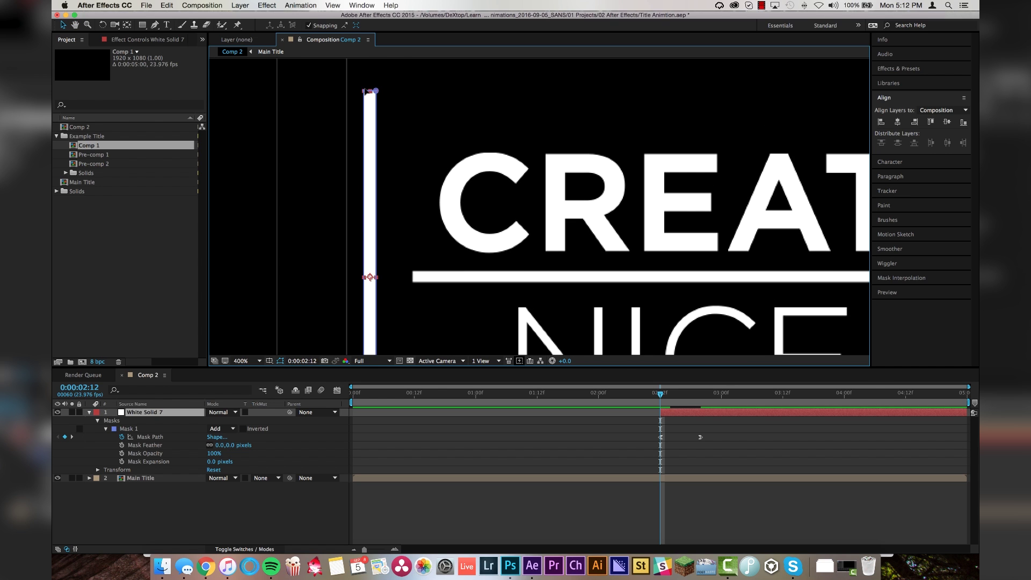
drag(356, 81, 379, 272)
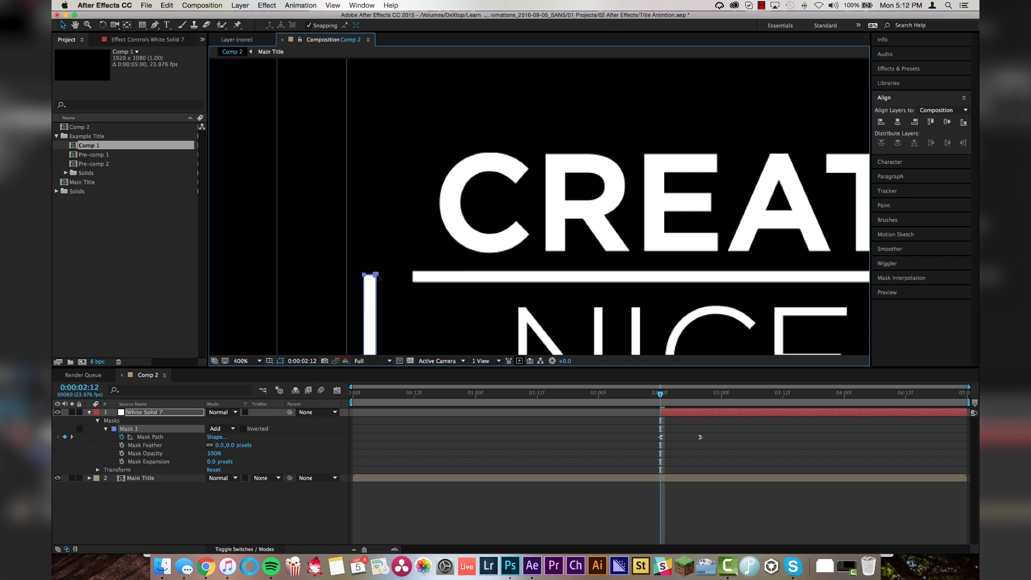
scroll(399, 323, down, 5)
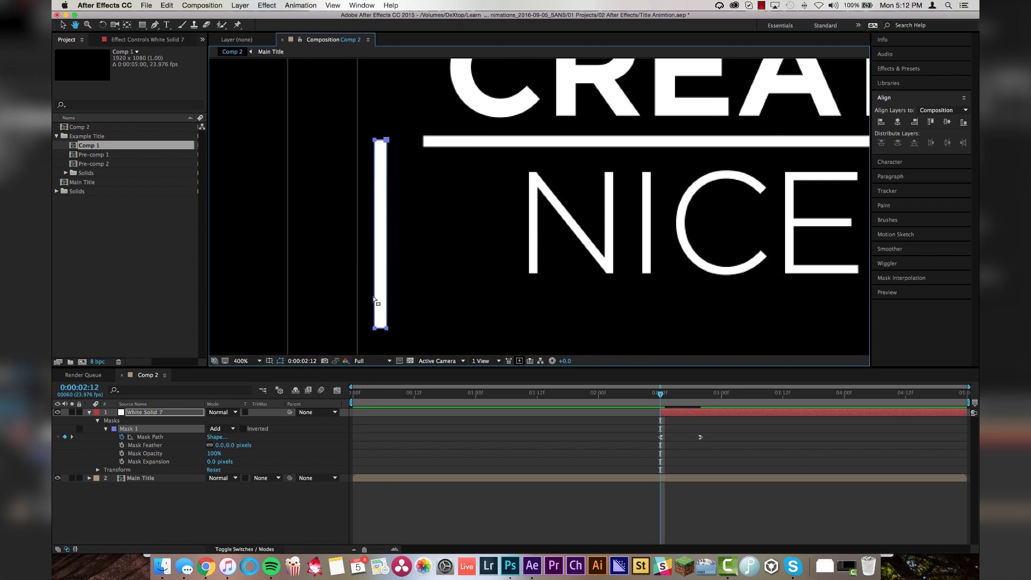
drag(382, 315, 381, 147)
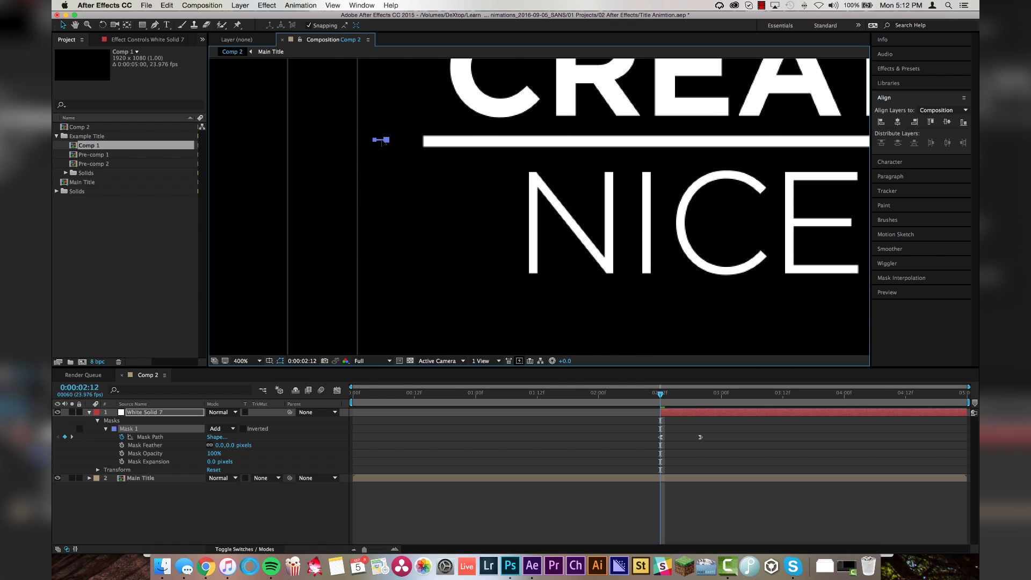
key(shift+slash)
Advance the time to 3:01 to watch the bar grow into the full line.
drag(661, 394, 703, 399)
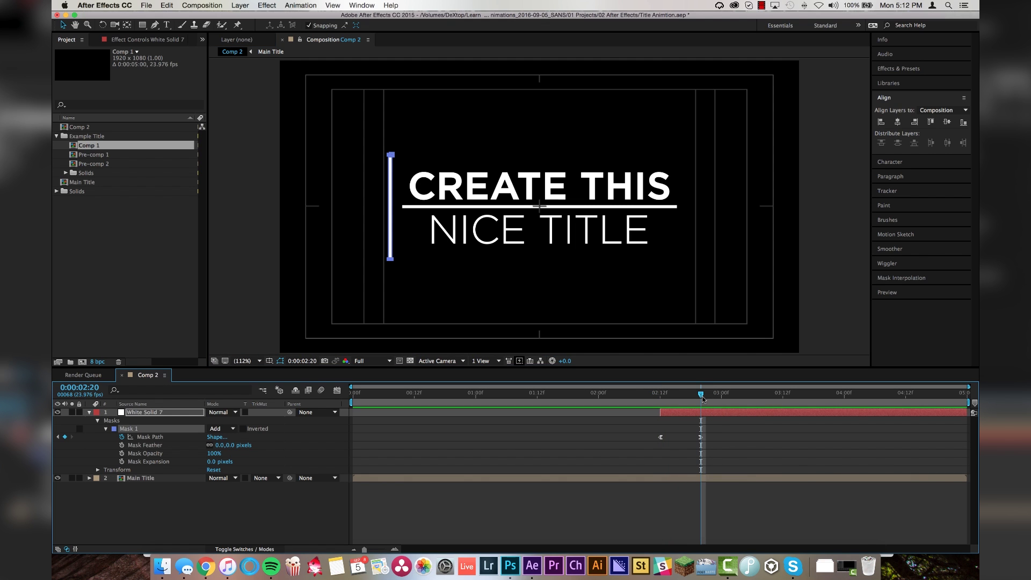
key(Page_Down)
key(Page_Down)
key(Page_Down)
key(Page_Down)
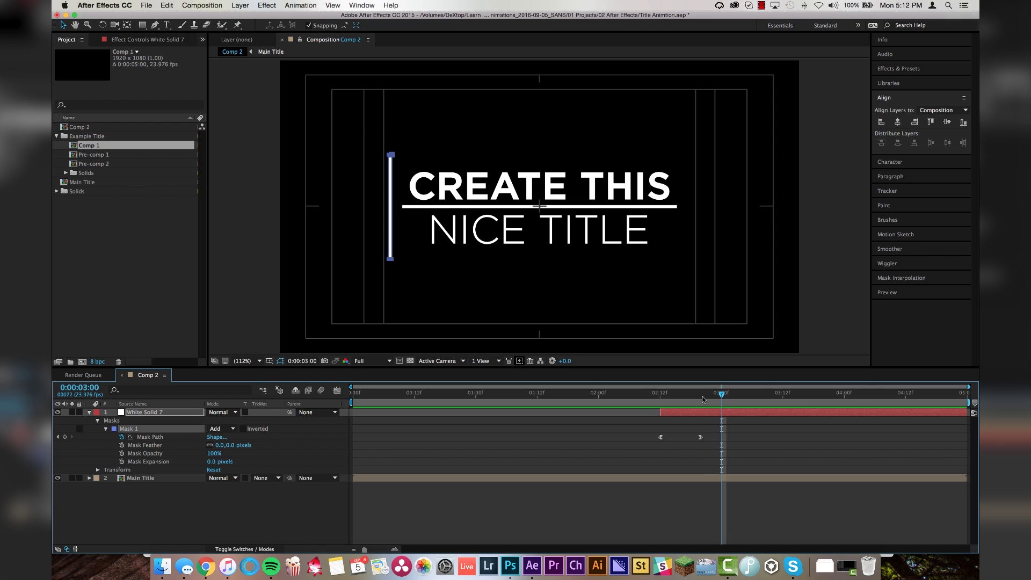
key(Page_Down)
Keyframe the bar's Position at 3:01 and slide it to the title's right side by 3:09.
click(750, 412)
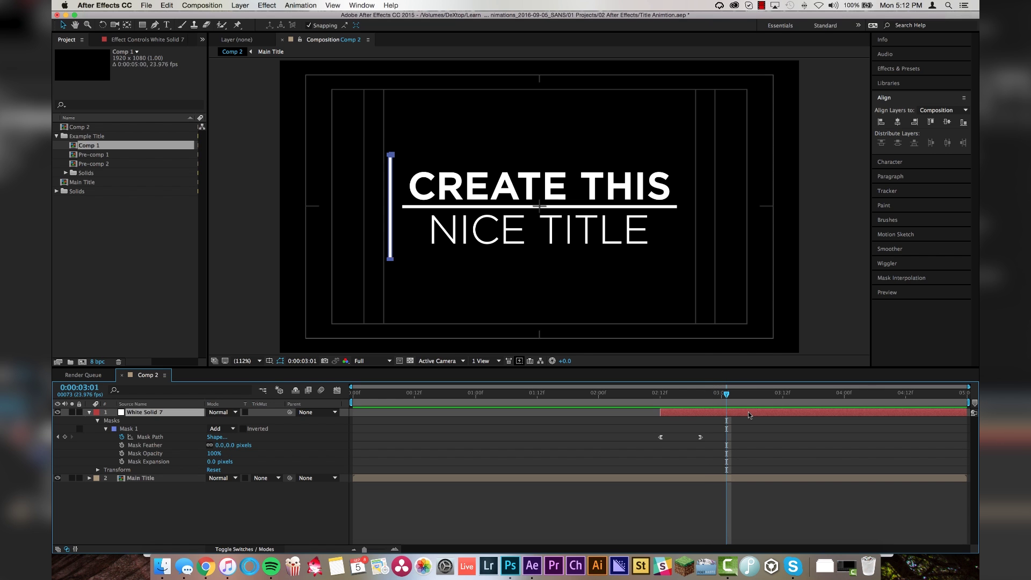
key(alt+shift+p)
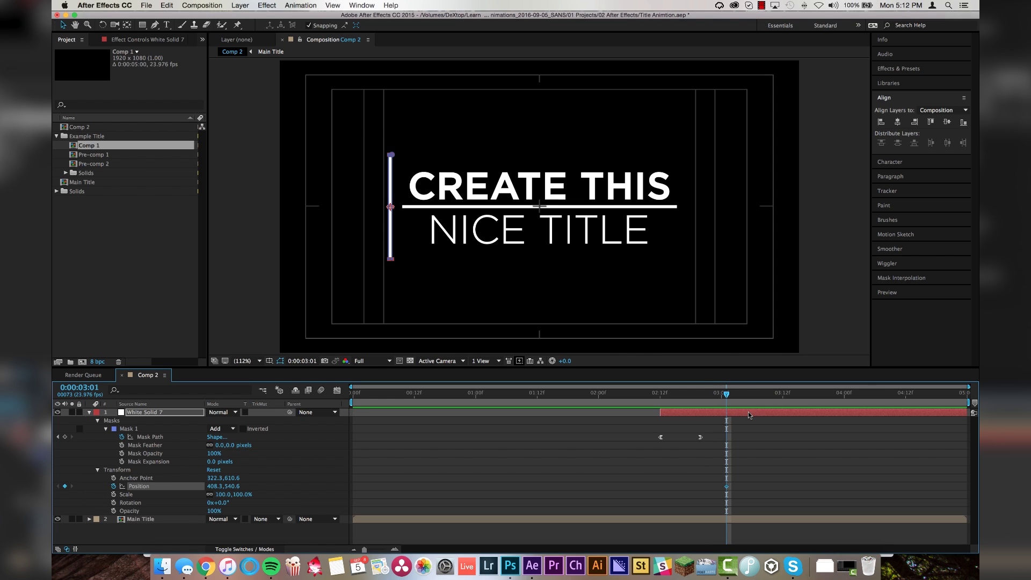
key(Page_Down)
key(Page_Down)
key(Page_Down)
key(Page_Down)
key(Page_Down)
key(Page_Down)
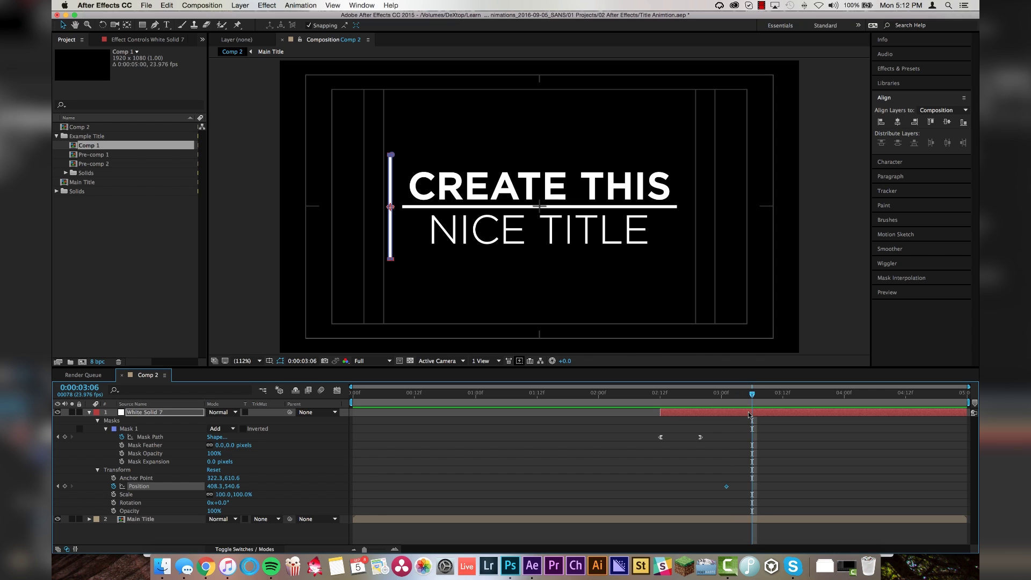
key(Page_Down)
key(Page_Down)
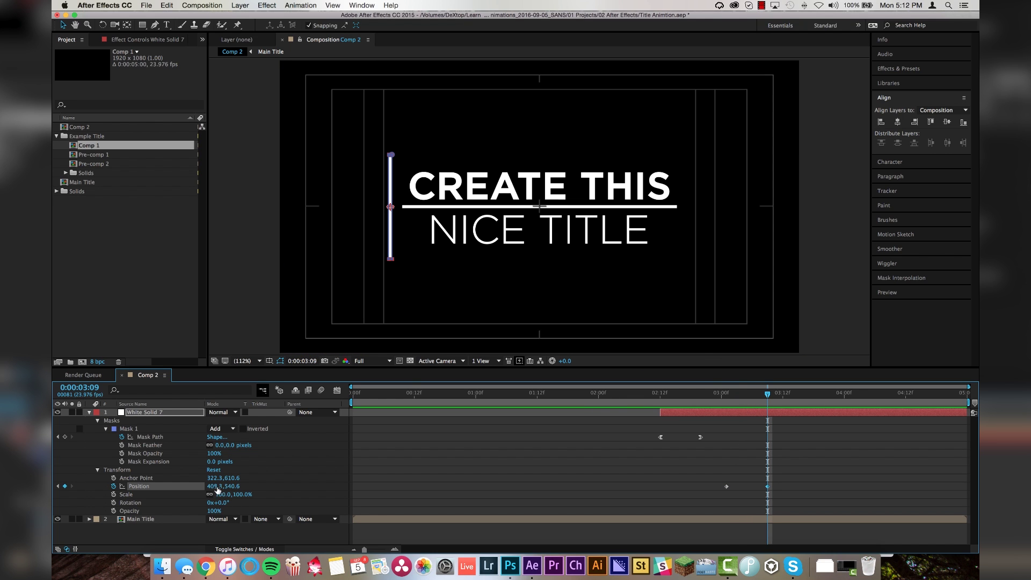
drag(243, 486, 830, 460)
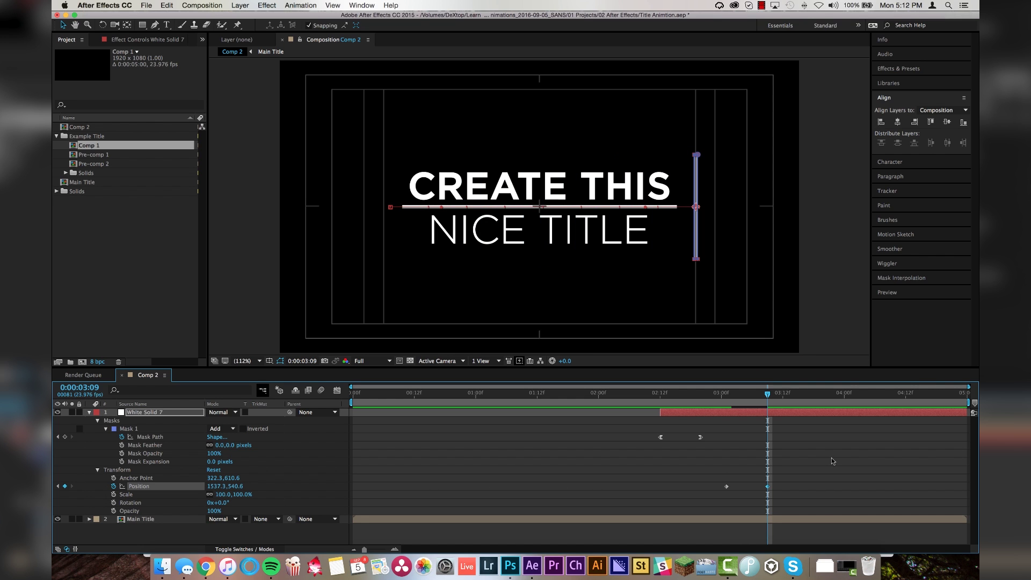
key(space)
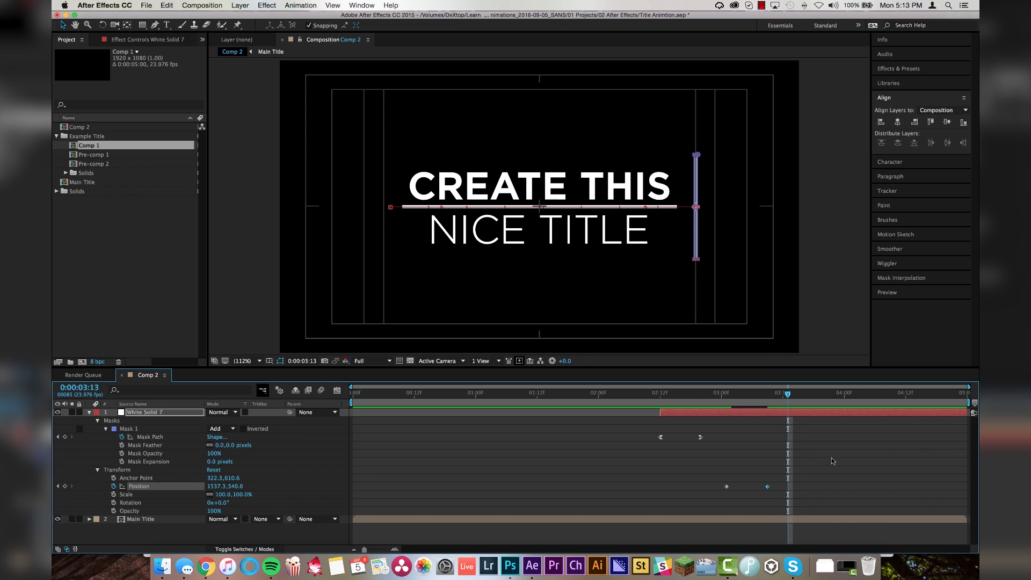
Paste the full mask shape at 03:14 and the collapsed shape at 03:22.
click(699, 437)
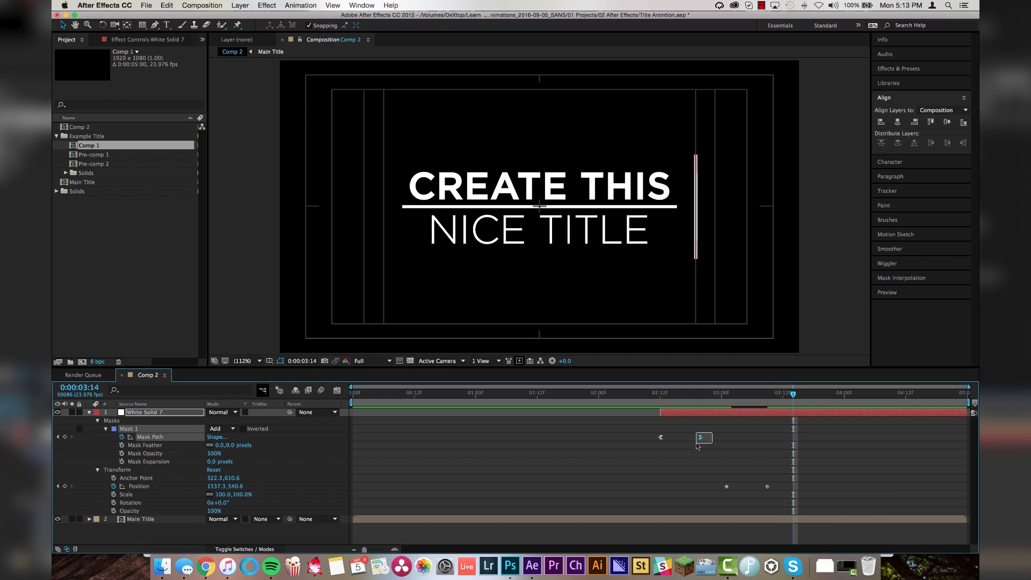
key(super+v)
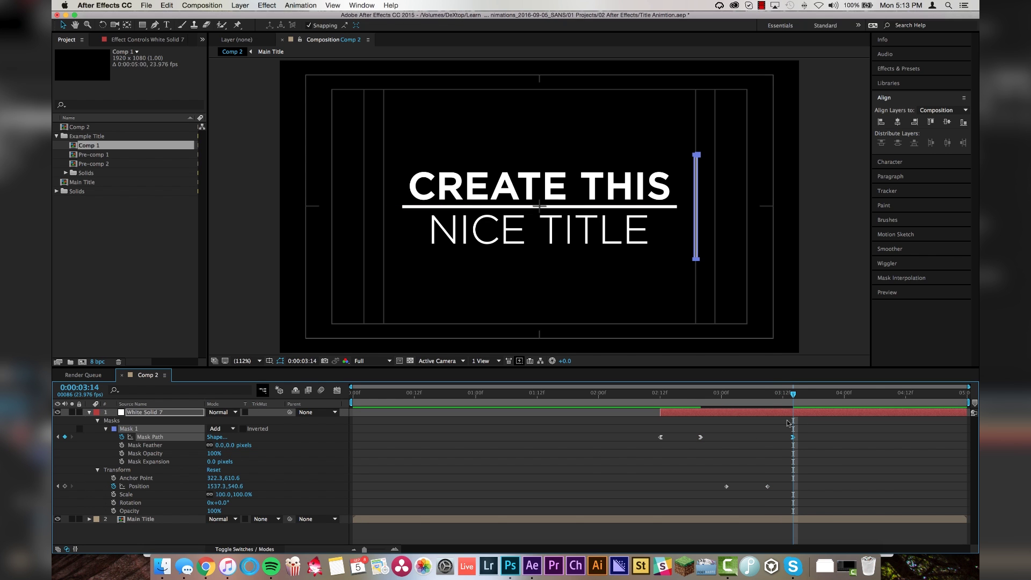
key(space)
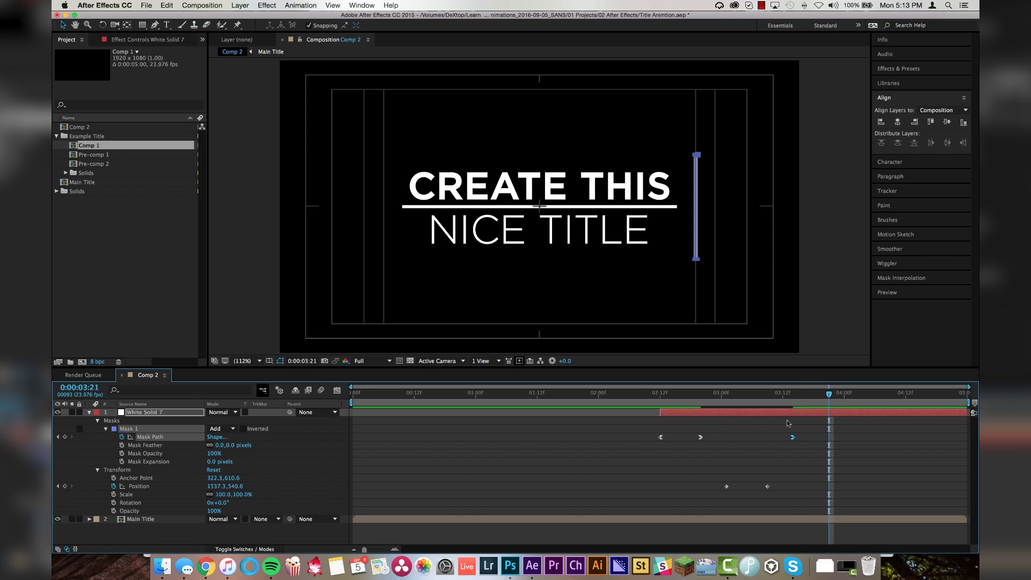
click(660, 436)
key(super+c)
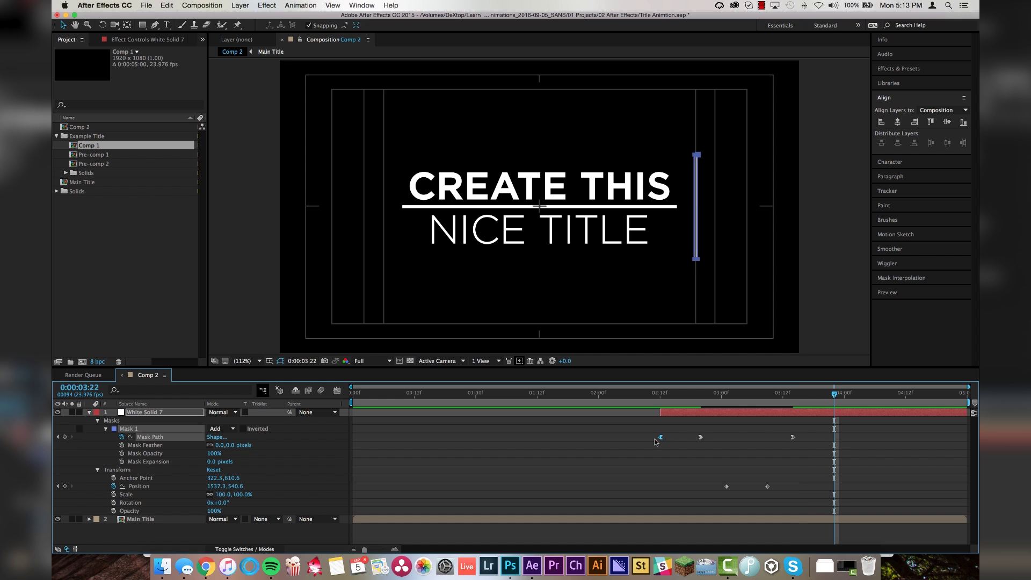
key(super+v)
Apply Easy Ease Out and Easy Ease In to the new mask keyframes, then preview.
right_click(794, 437)
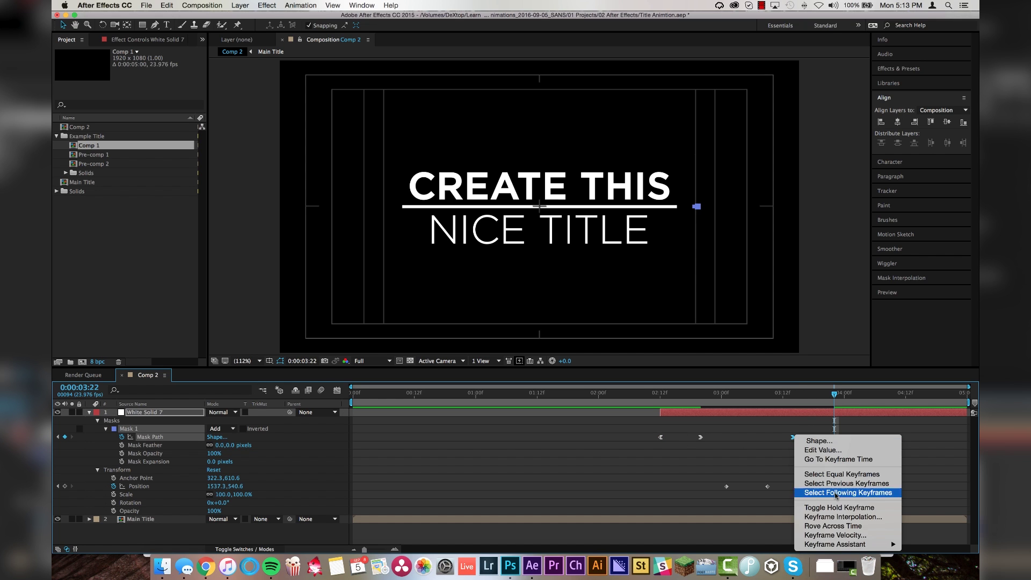
mouse_move(856, 545)
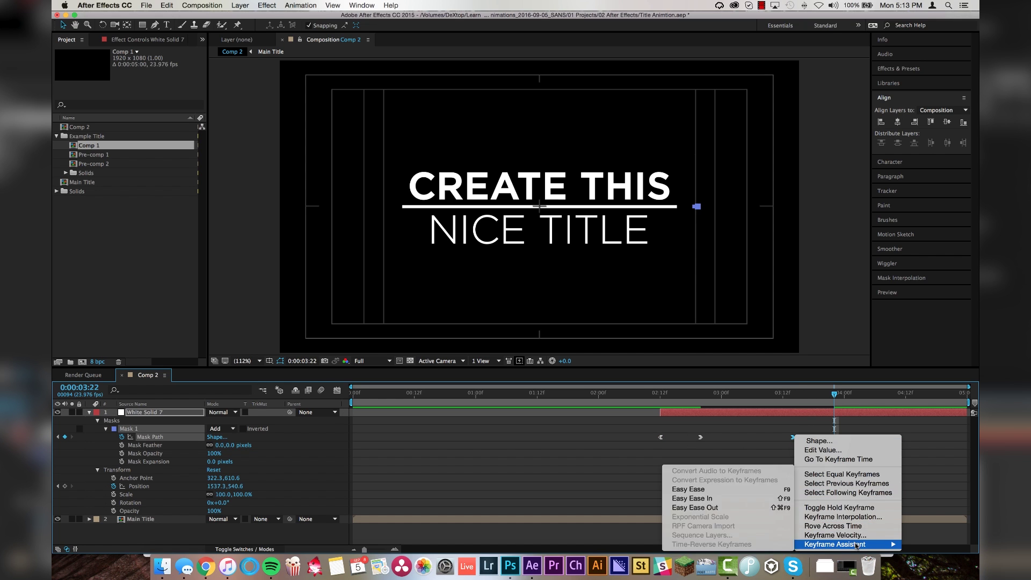
click(727, 508)
right_click(834, 438)
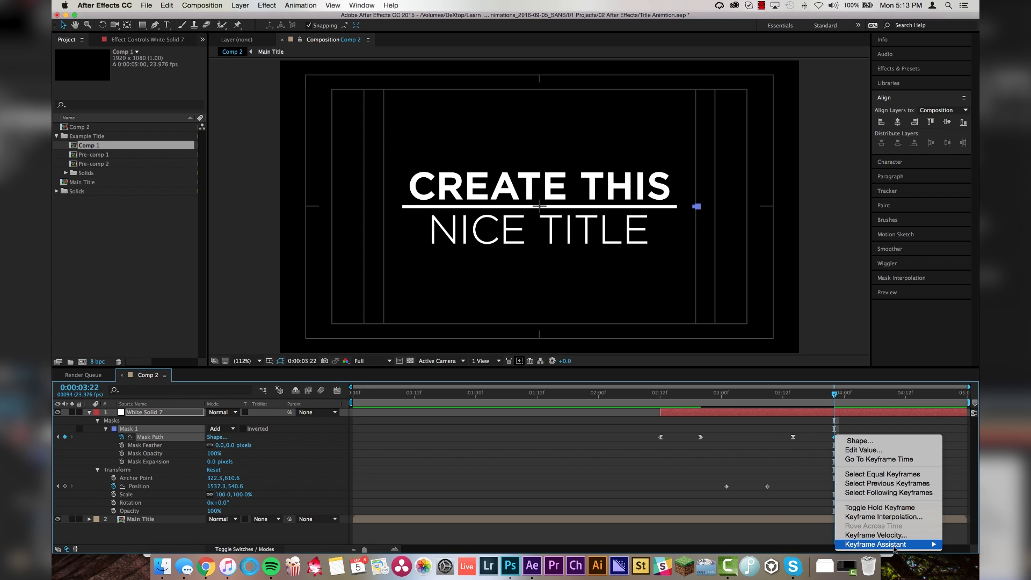
mouse_move(881, 545)
click(766, 499)
key(space)
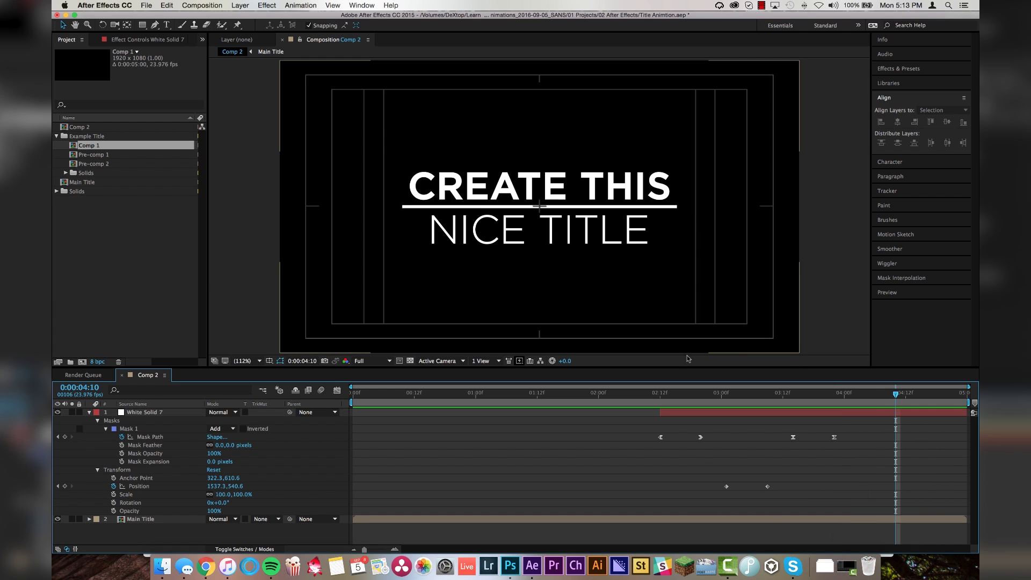
Scrub the line wiping in and step back to the 03:01 Position keyframe.
drag(663, 397, 737, 396)
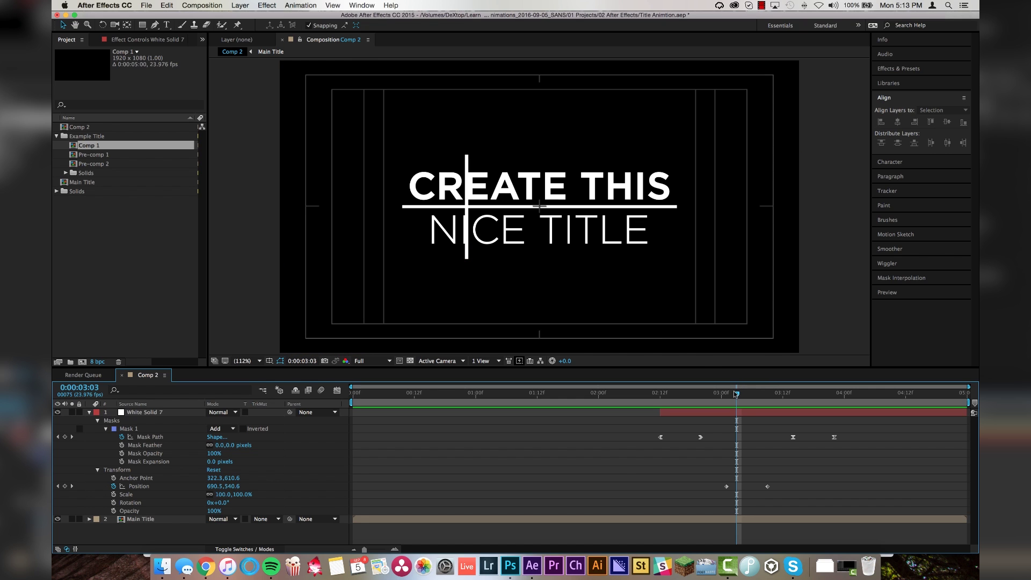
key(Page_Up)
key(Page_Up)
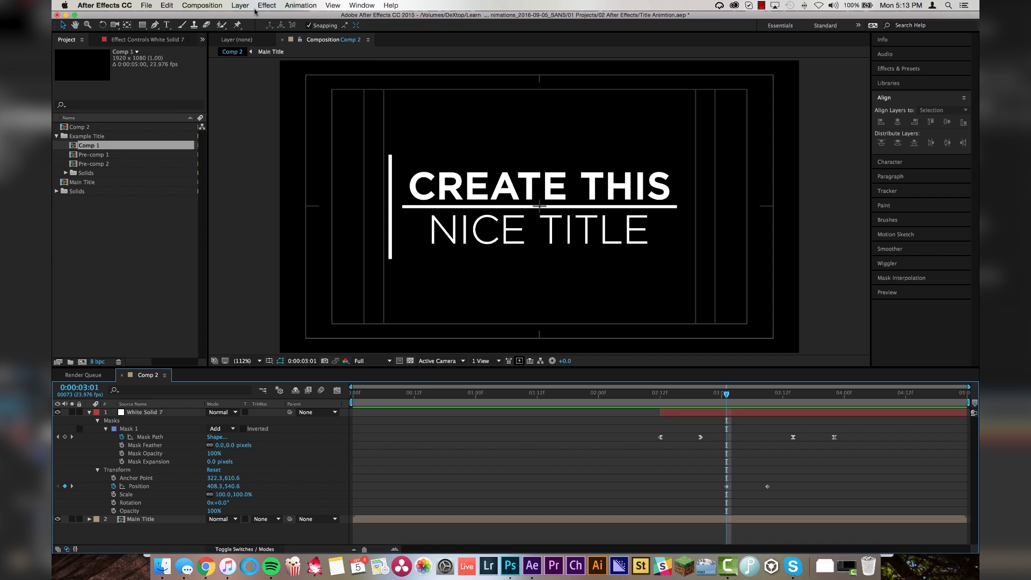
click(241, 5)
Create White Solid 8 and mask it into a wide horizontal band.
mouse_move(252, 17)
click(395, 33)
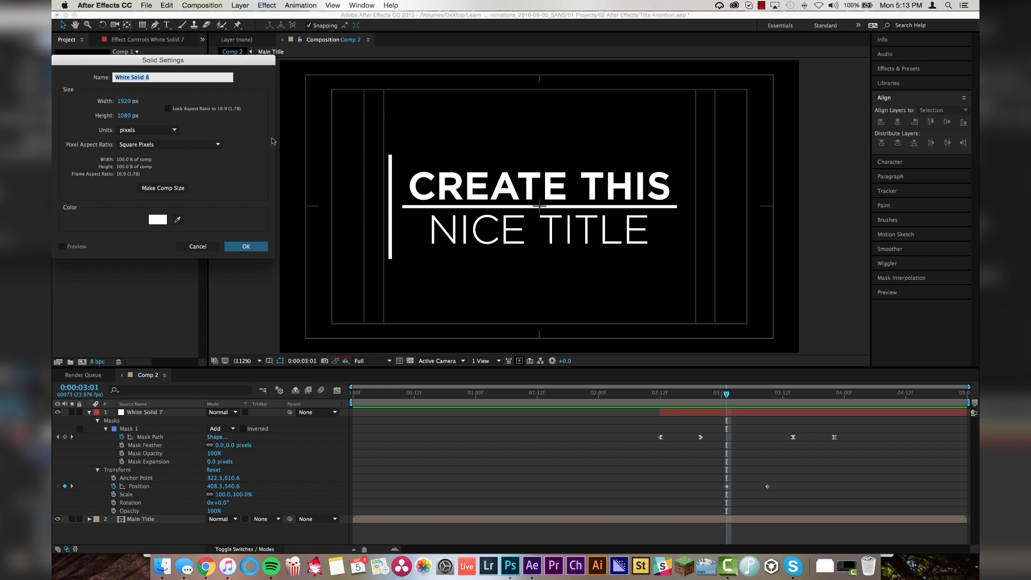
click(246, 248)
key(q)
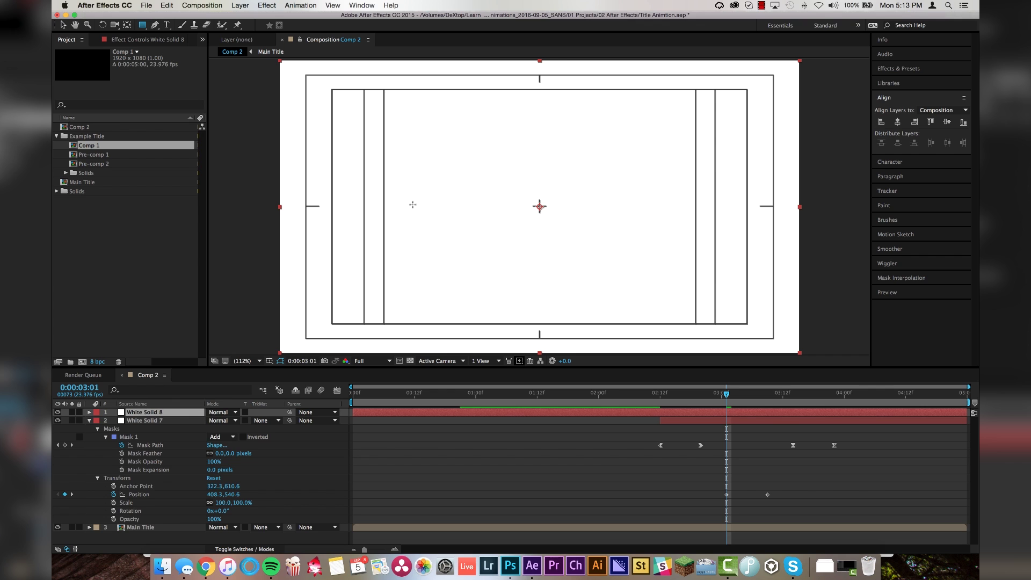
drag(321, 141, 747, 263)
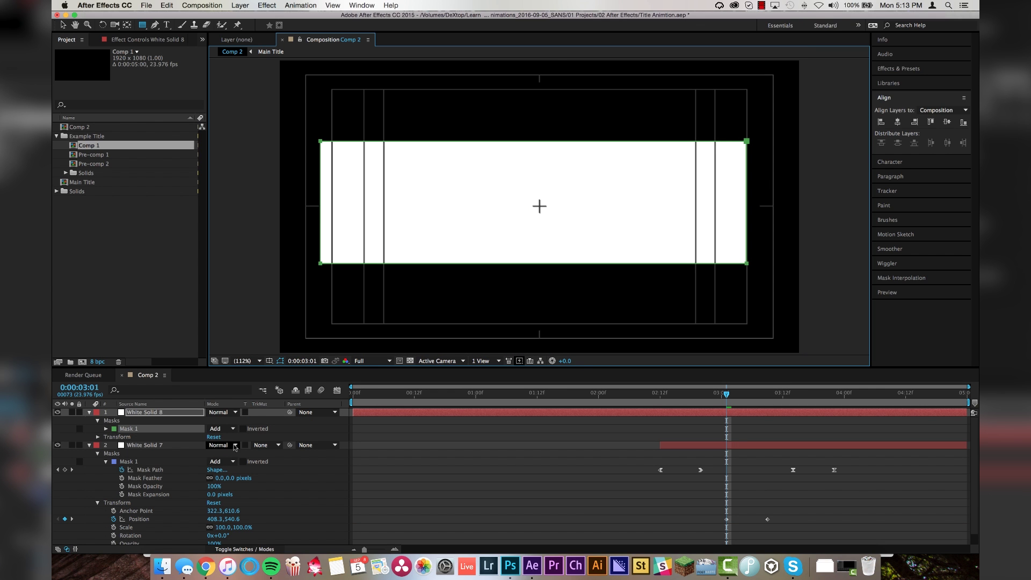
Move White Solid 8 below White Solid 7 and reveal White Solid 7's keyframes.
scroll(486, 528, down, 1)
click(486, 528)
scroll(181, 444, up, 1)
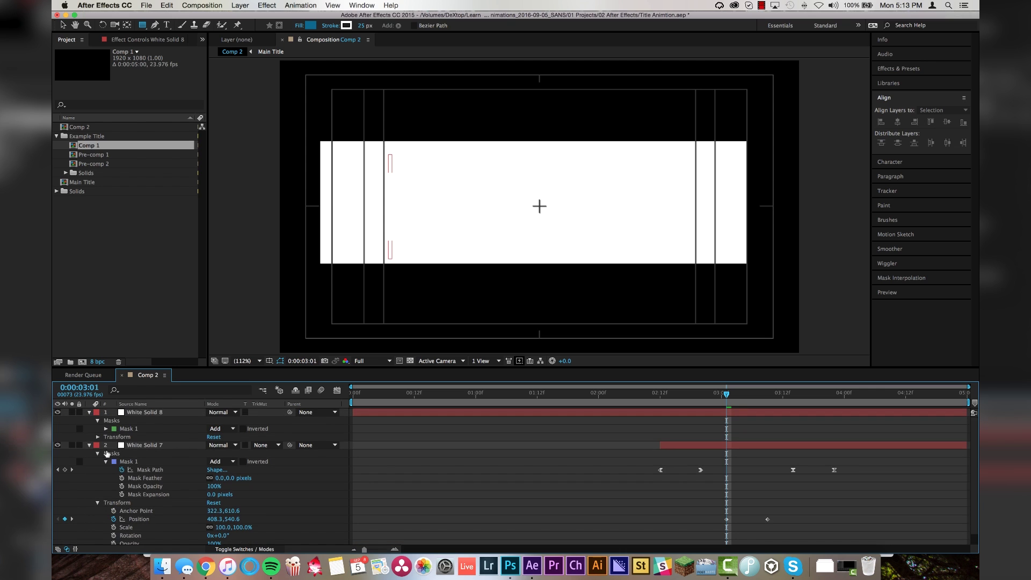
click(90, 445)
click(144, 412)
drag(151, 444, 151, 451)
click(724, 412)
key(u)
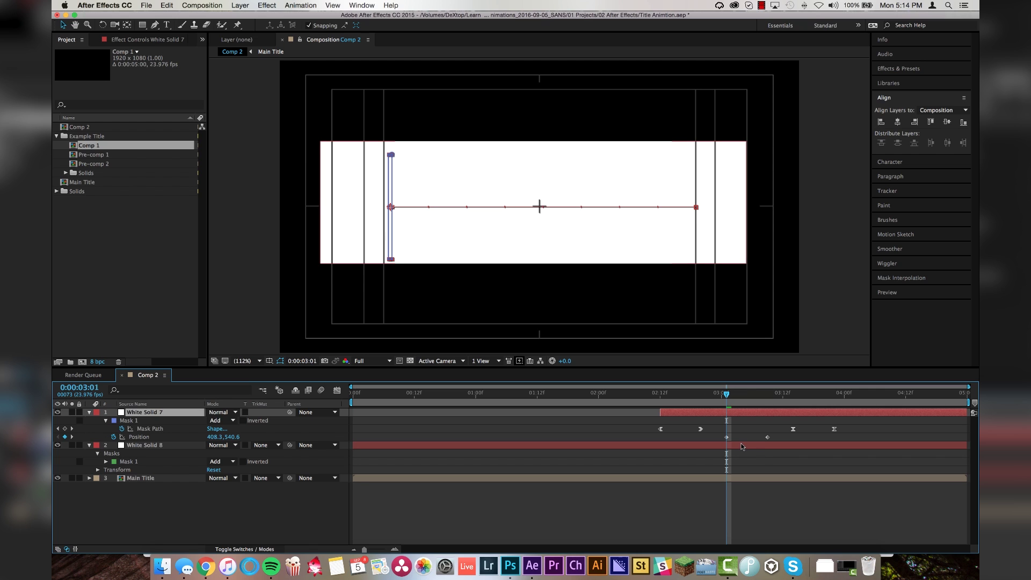
Set a 03:01 Position keyframe with the band slid left, off the title.
click(742, 446)
key(alt+shift+p)
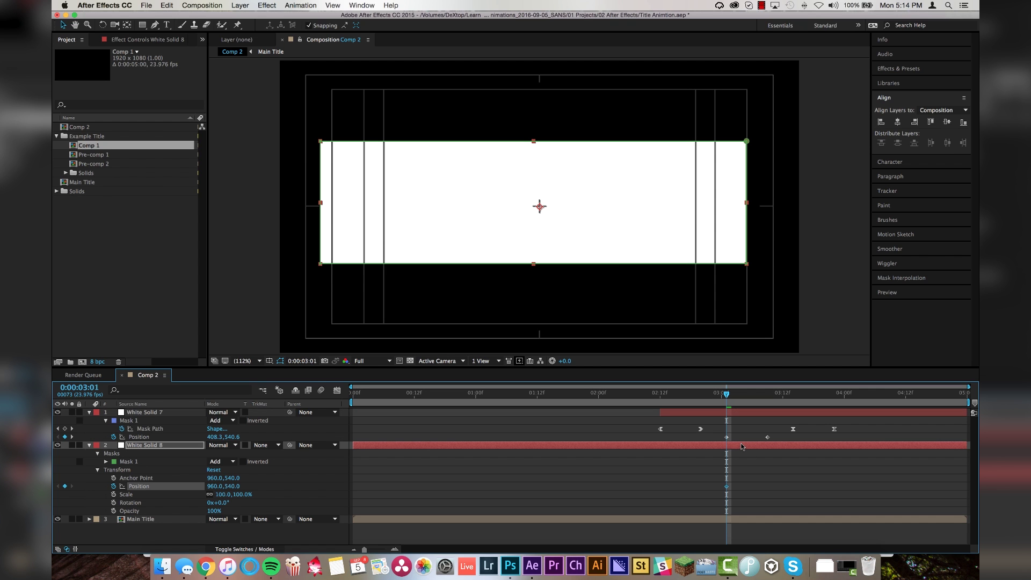
drag(722, 192, 371, 199)
scroll(387, 197, up, 4)
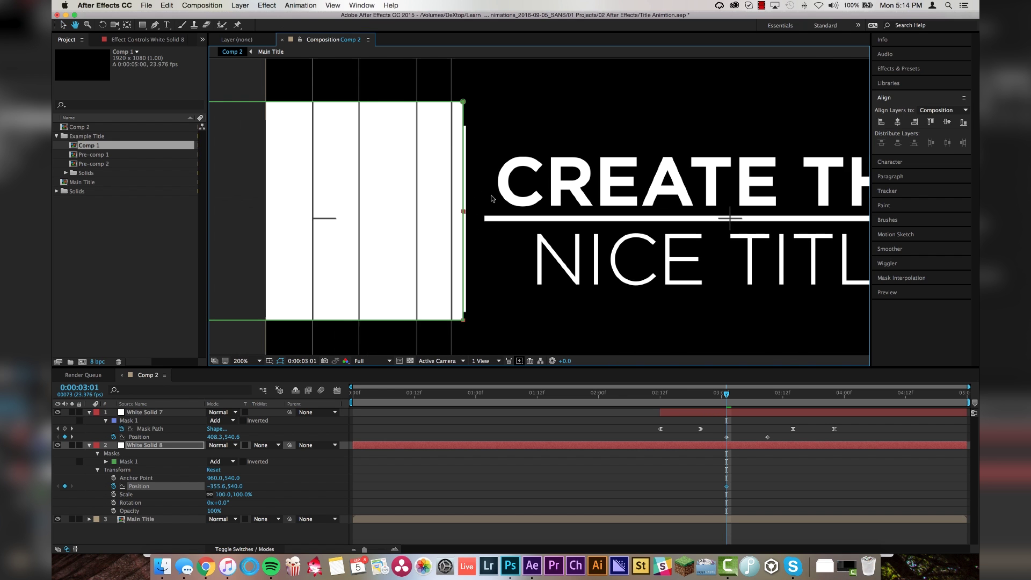
key(Right)
key(Right)
key(Right)
key(Right)
key(Right)
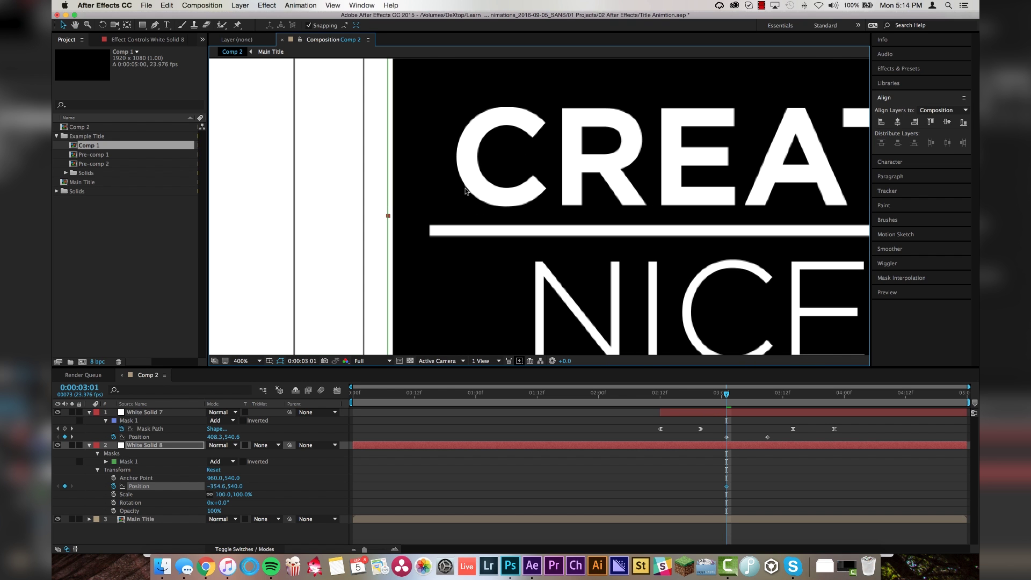
key(Right)
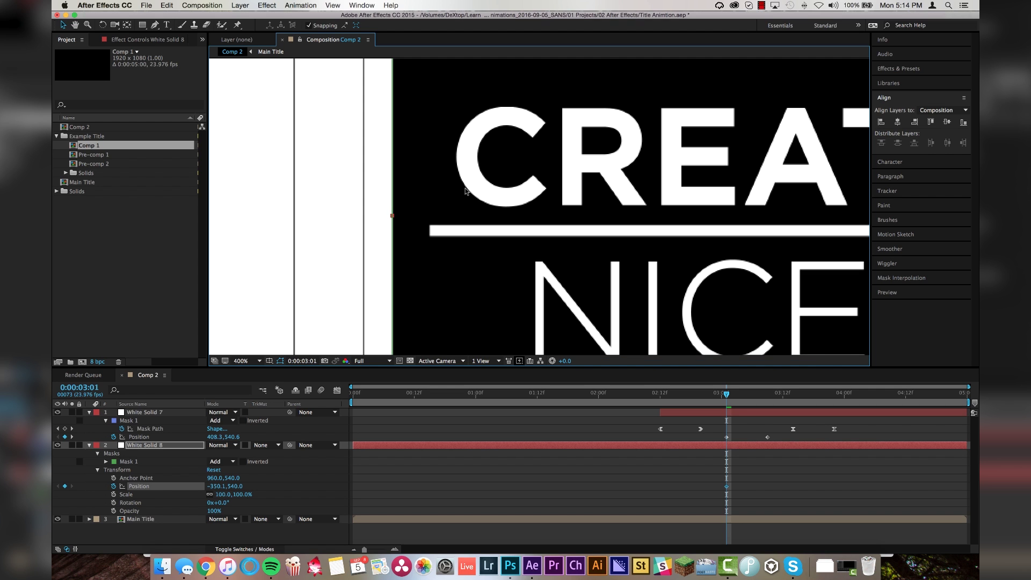
At 03:09, slide the band right until it sits flush with the line.
drag(753, 397, 767, 397)
scroll(754, 304, down, 4)
drag(756, 298, 625, 283)
drag(345, 200, 619, 205)
scroll(620, 204, up, 5)
key(Right)
key(Right)
key(Right)
key(Right)
key(Right)
key(Right)
key(Right)
key(Right)
key(Right)
key(Right)
key(Right)
key(Right)
key(Right)
key(Right)
key(Right)
key(Right)
key(Right)
key(Right)
key(Right)
key(Right)
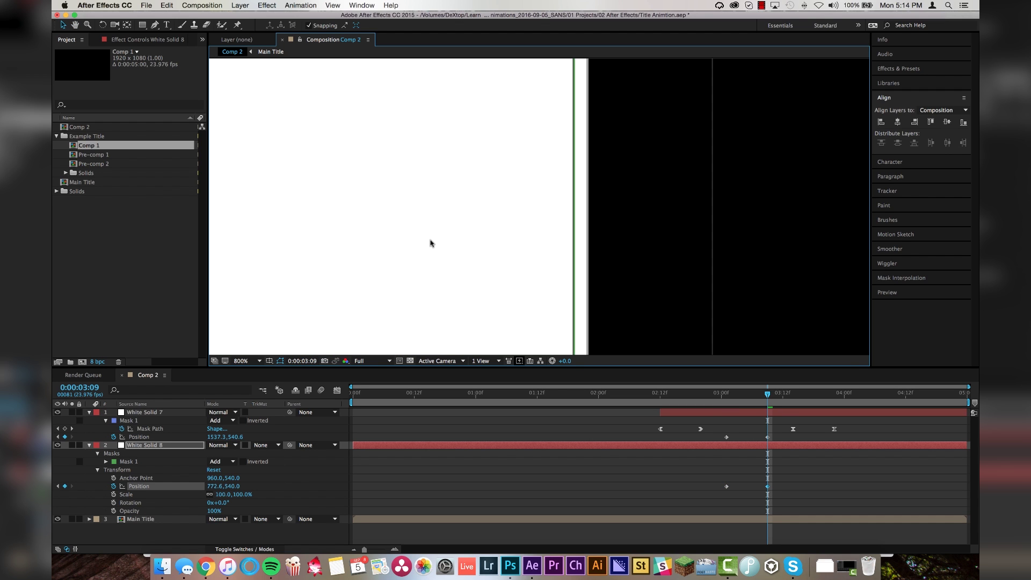
key(Right)
key(Right)
key(Right)
key(Right)
key(Right)
key(Right)
key(Right)
key(Right)
key(Right)
key(Right)
key(Right)
key(Right)
key(Right)
key(Right)
key(Right)
key(Right)
key(Right)
key(Right)
key(Right)
key(Right)
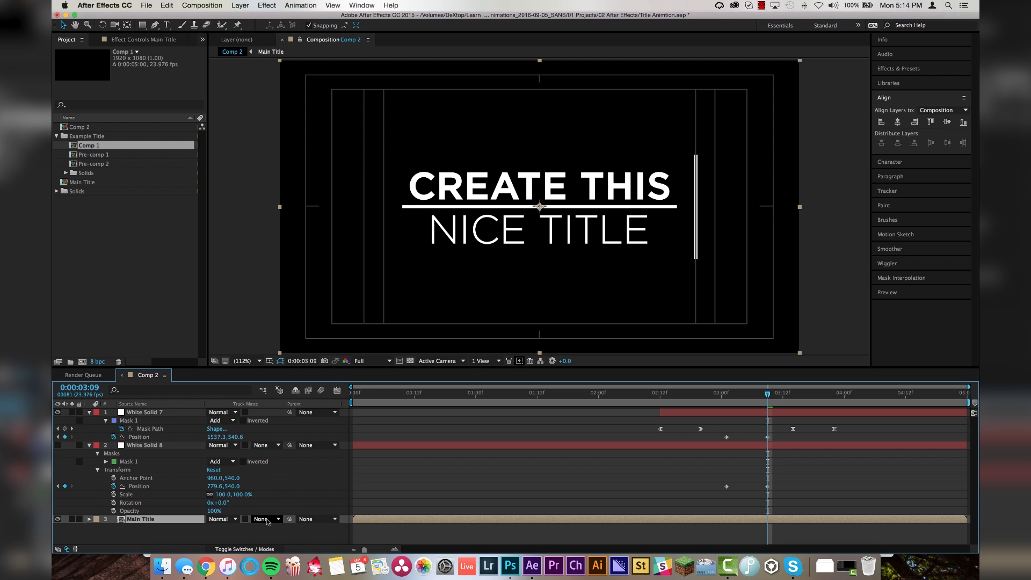
Set Main Title's track matte to Alpha Inverted and trim White Solid 8 to start at 03:01.
click(267, 520)
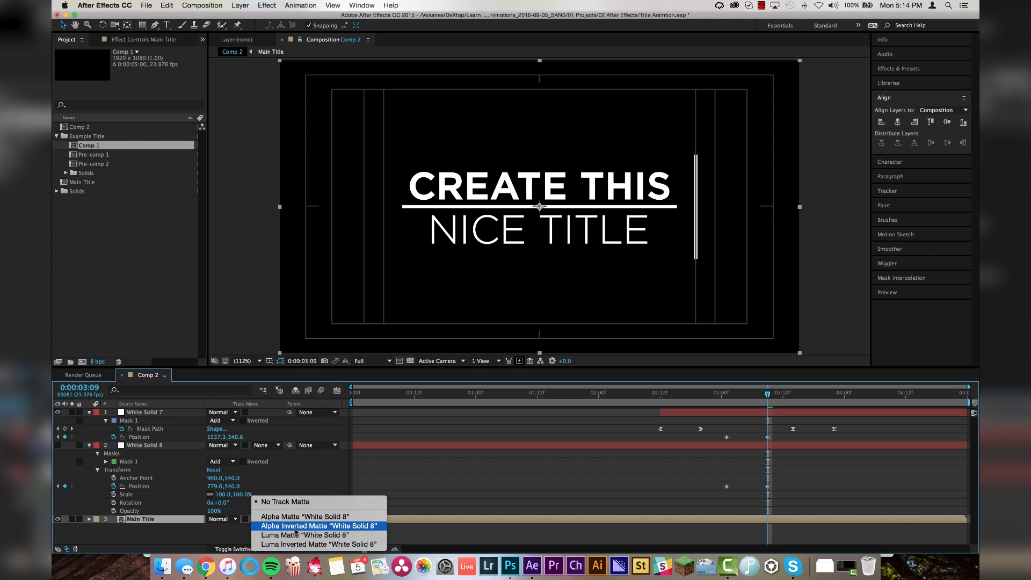
click(322, 526)
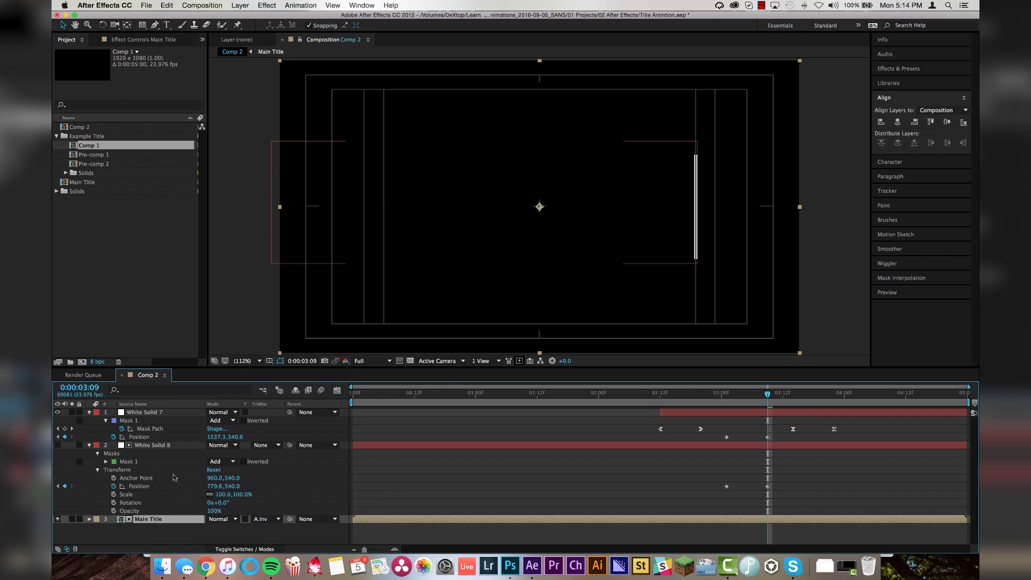
key(j)
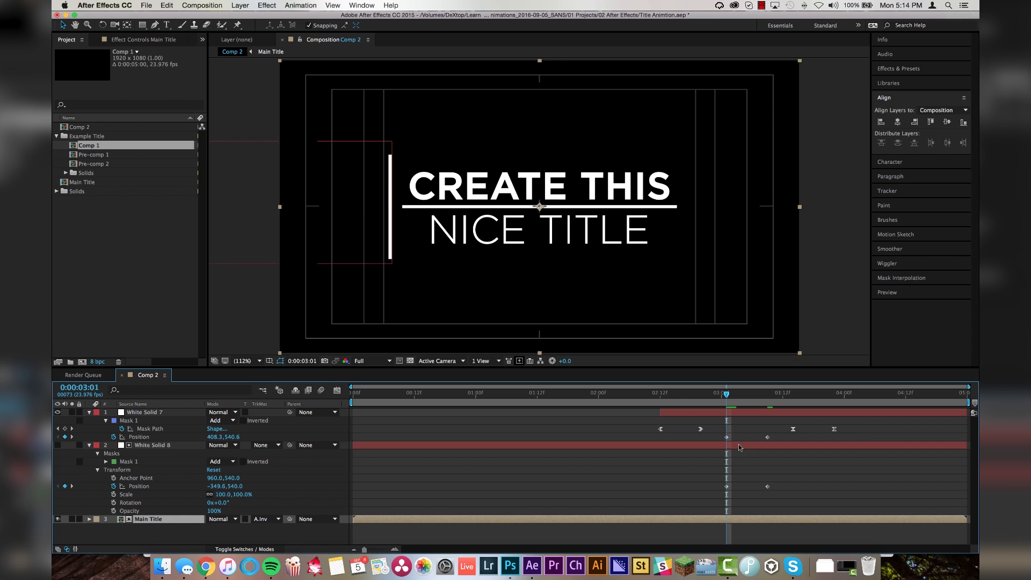
click(739, 447)
key(alt+bracketleft)
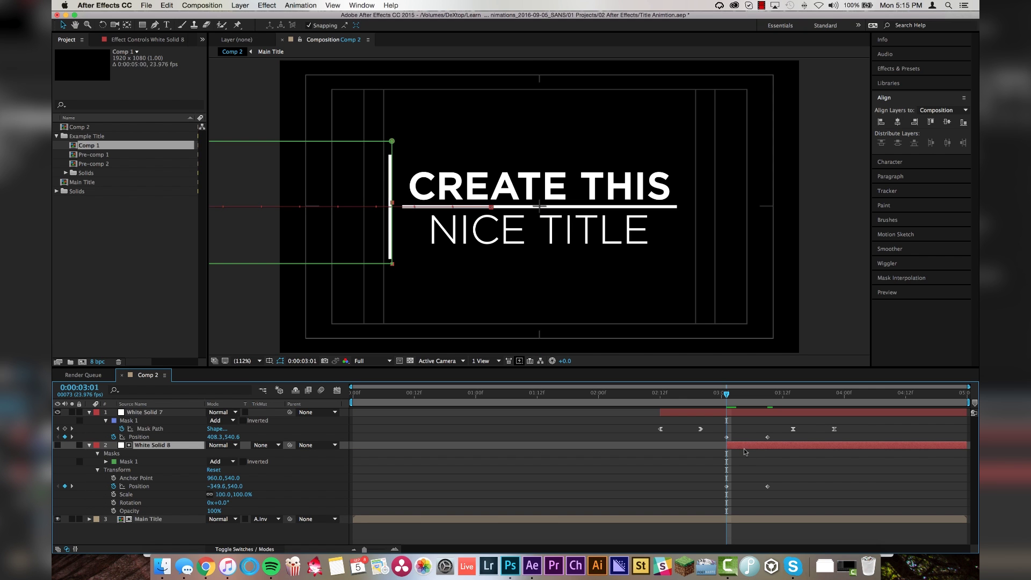
Trim Main Title and White Solid 8 to end at 03:09, then preview.
drag(760, 398, 769, 398)
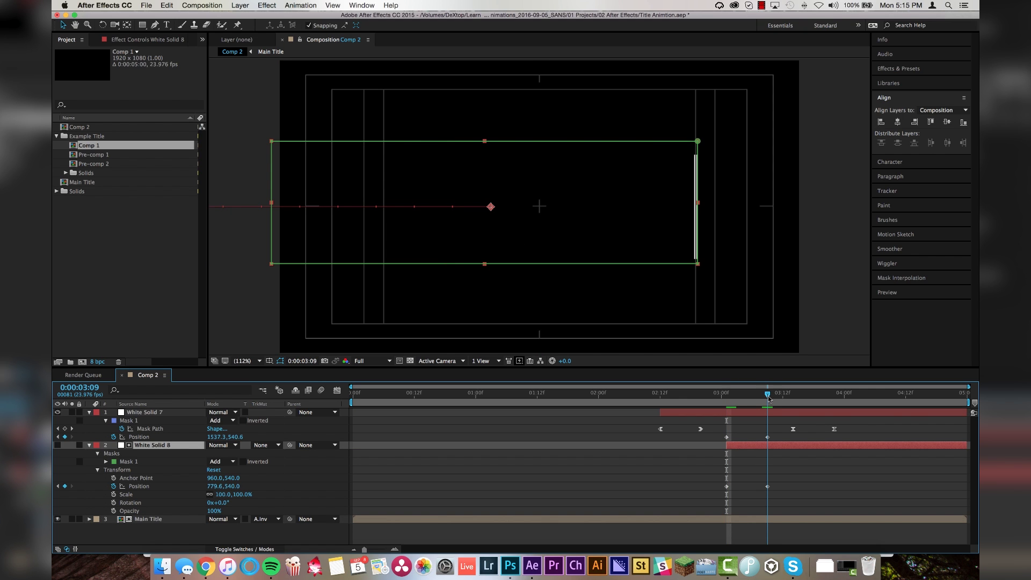
click(800, 520)
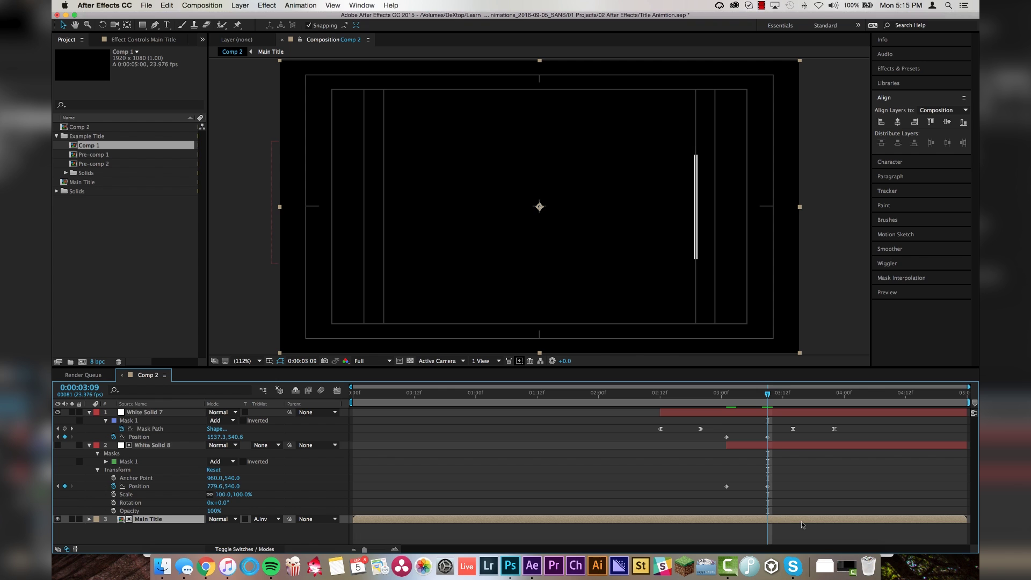
key(alt+bracketright)
click(804, 448)
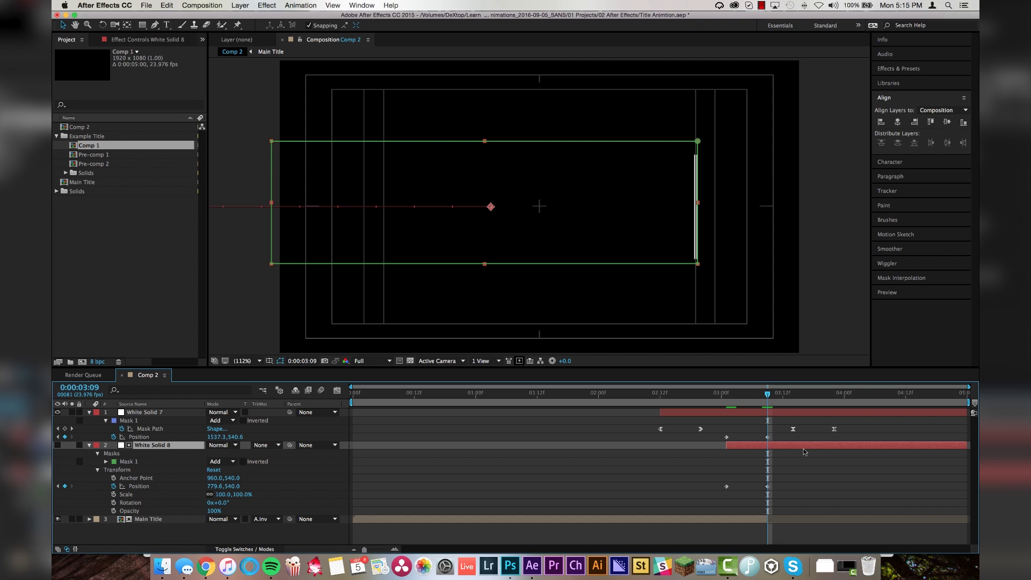
key(alt+bracketright)
key(space)
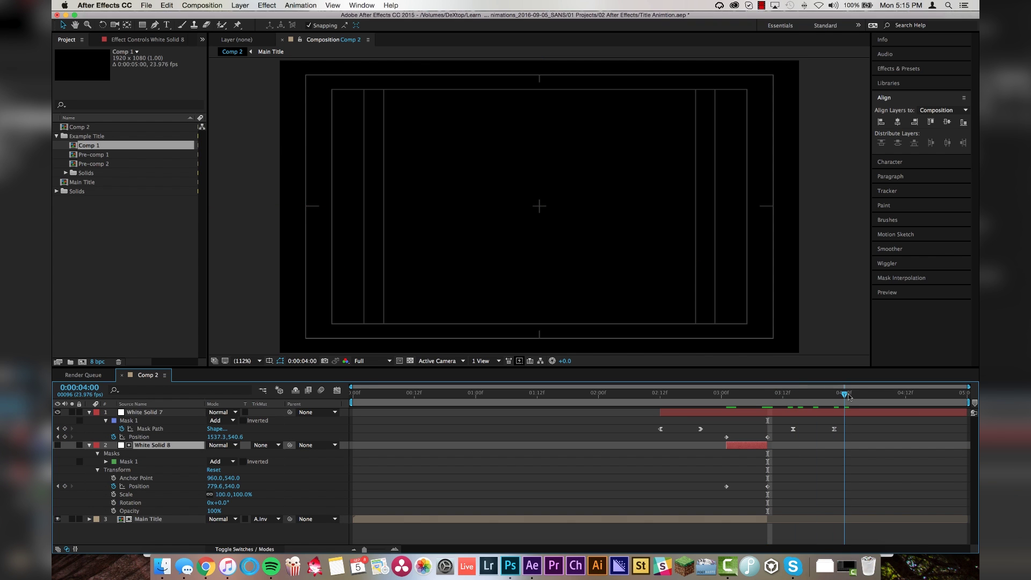
Turn on motion blur for all three Comp 2 layers and in the preview.
key(Home)
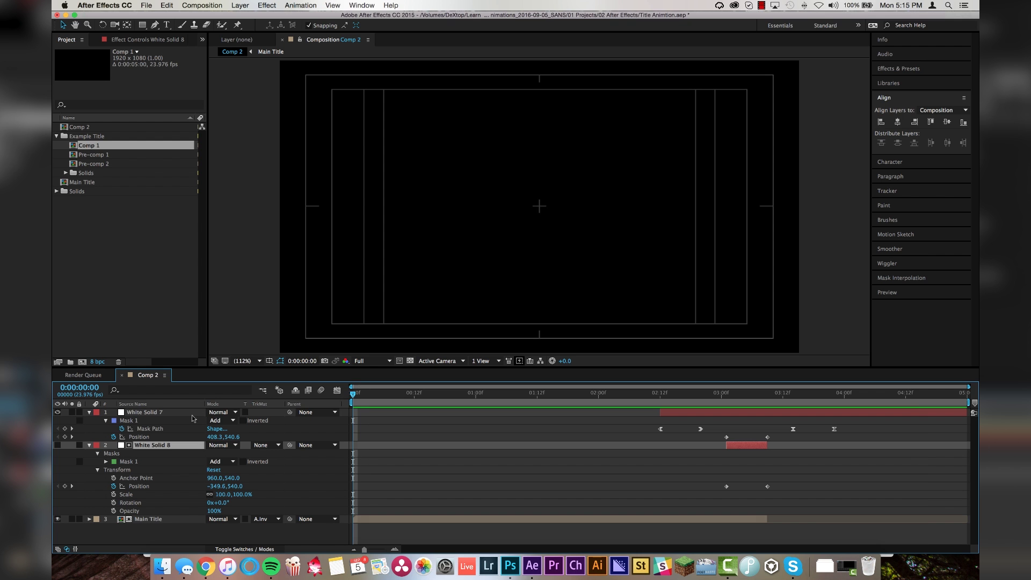
click(155, 412)
key(super+a)
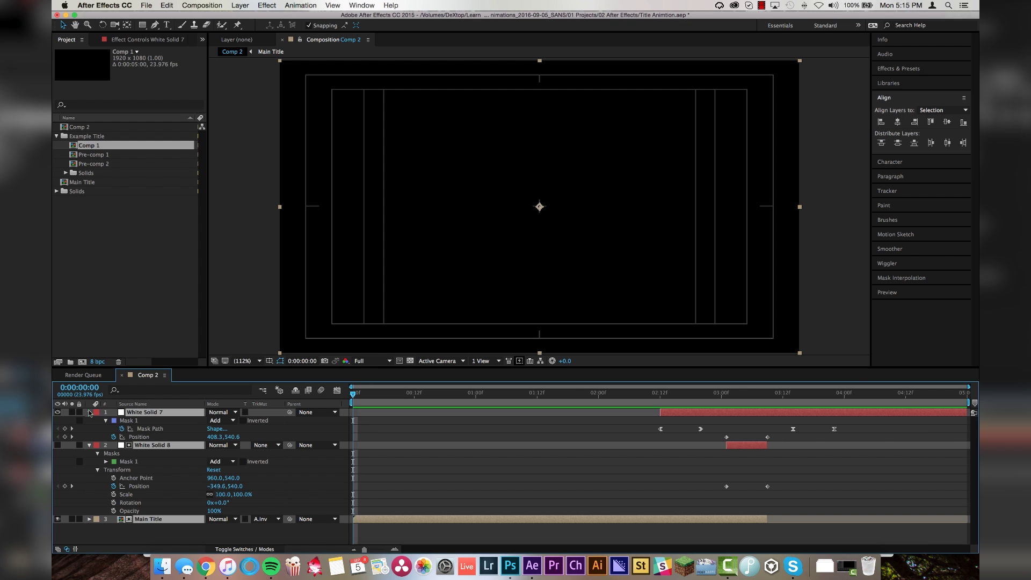
click(89, 412)
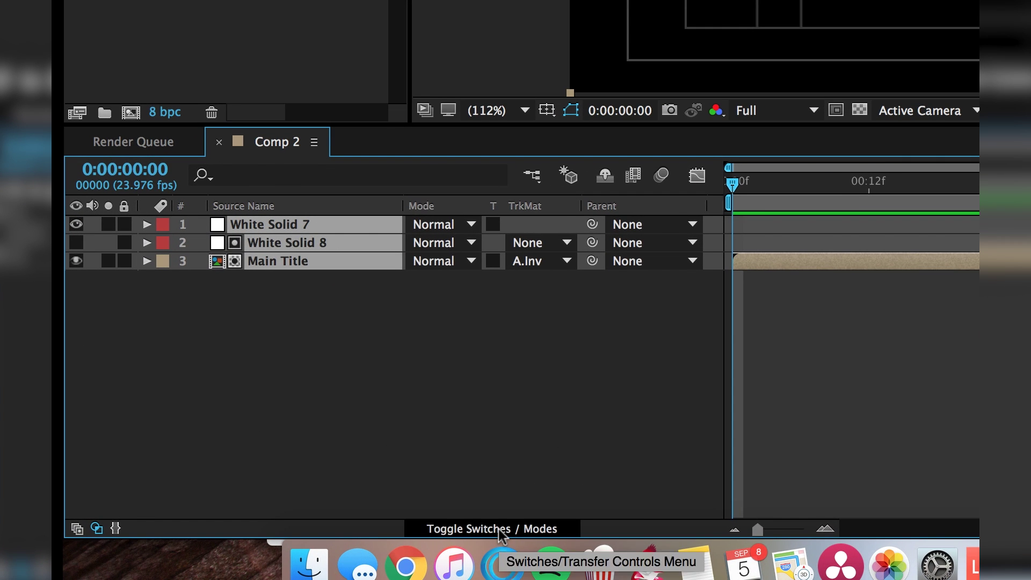
click(258, 549)
click(495, 224)
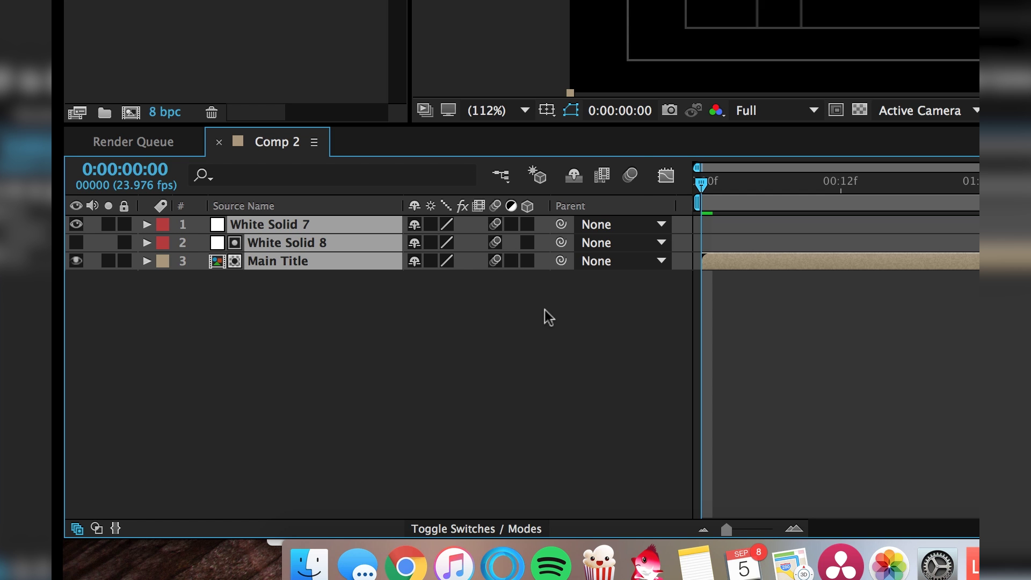
click(631, 182)
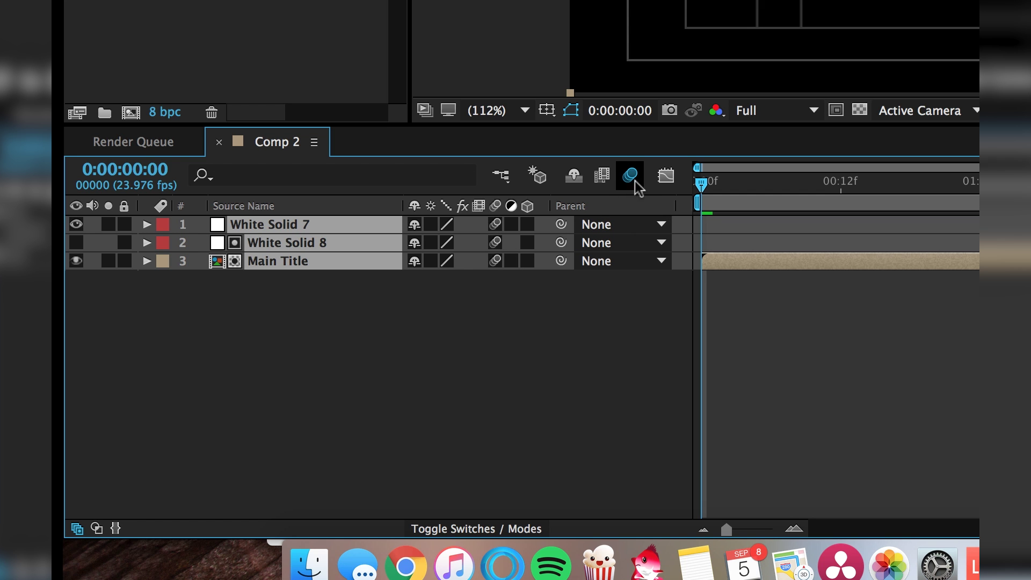
click(317, 315)
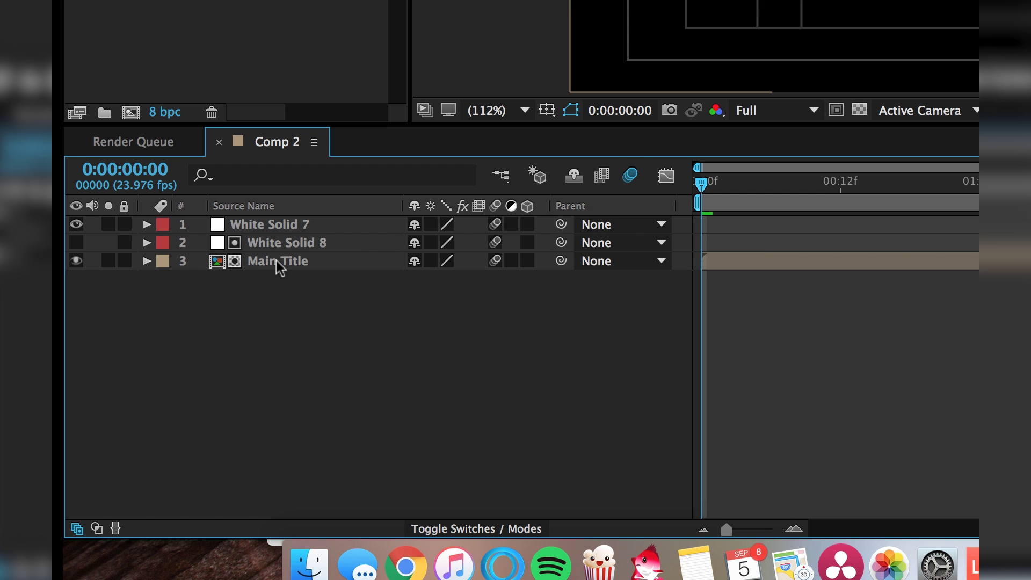
Inside the Main Title precomp, enable motion blur on all five layers and return to Comp 2.
double_click(276, 260)
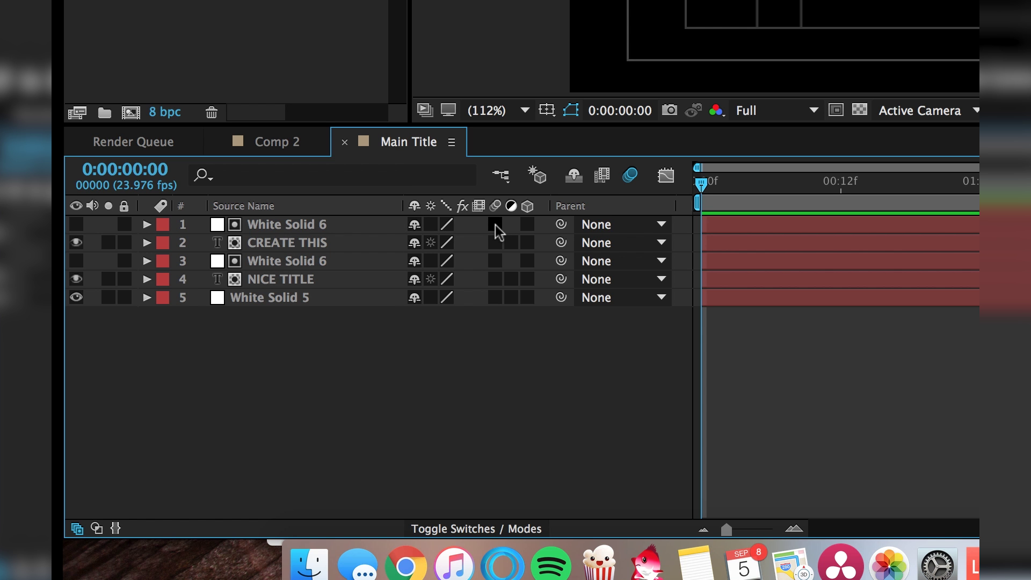
drag(495, 225, 495, 298)
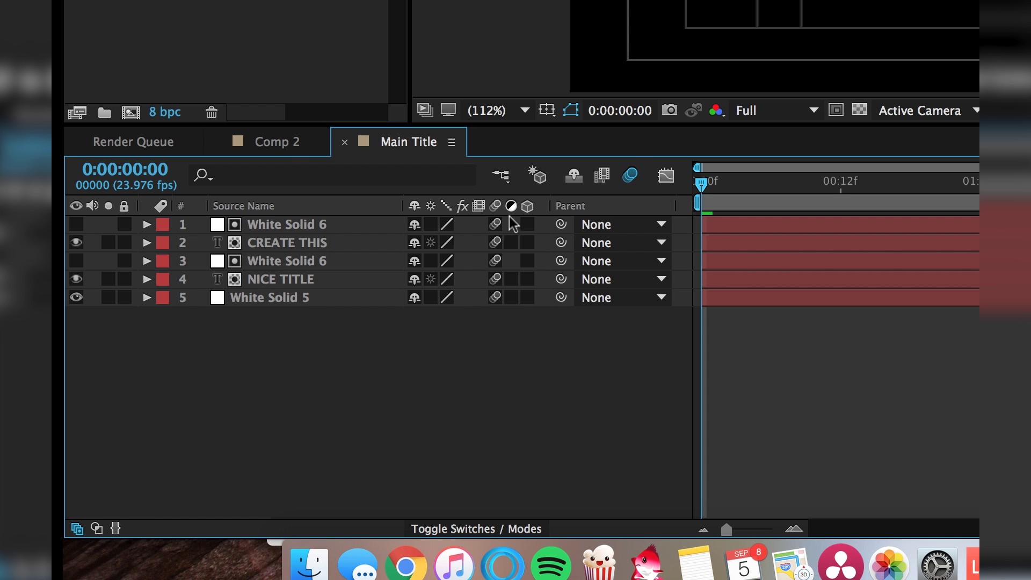
click(285, 149)
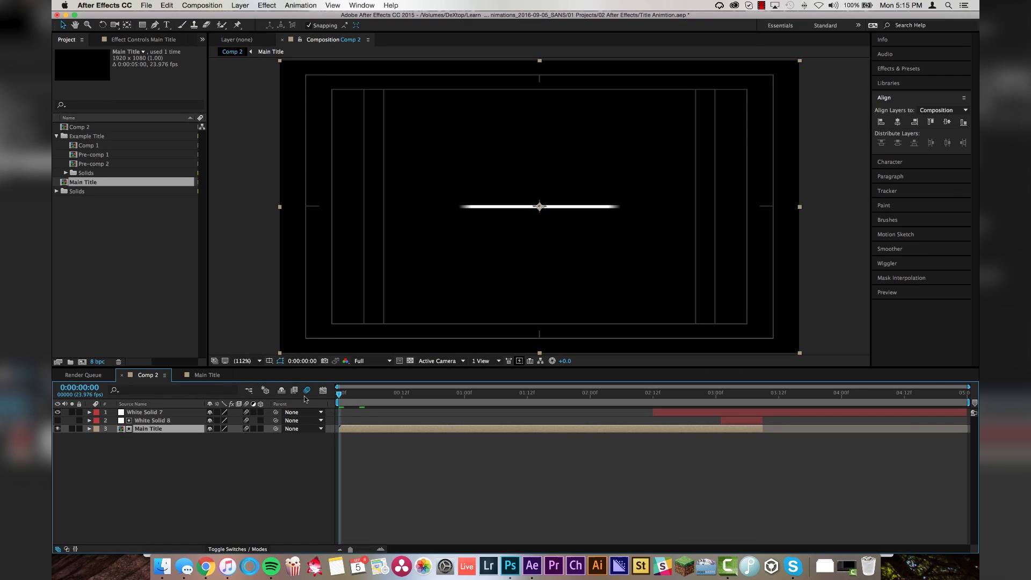
Preview, turn on Enable Motion Blur at a wipe-bar frame, and return to time 0.
key(space)
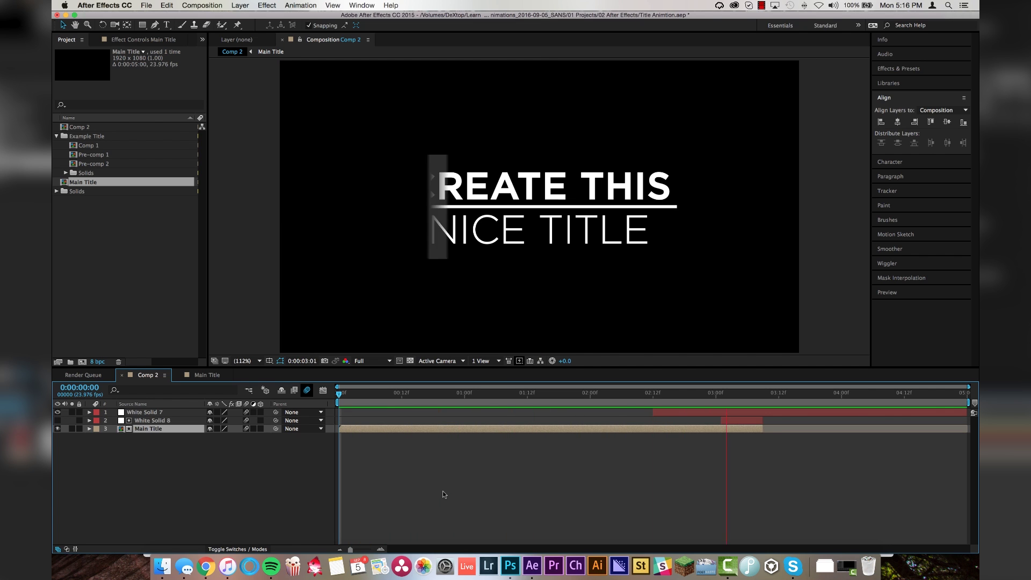
key(space)
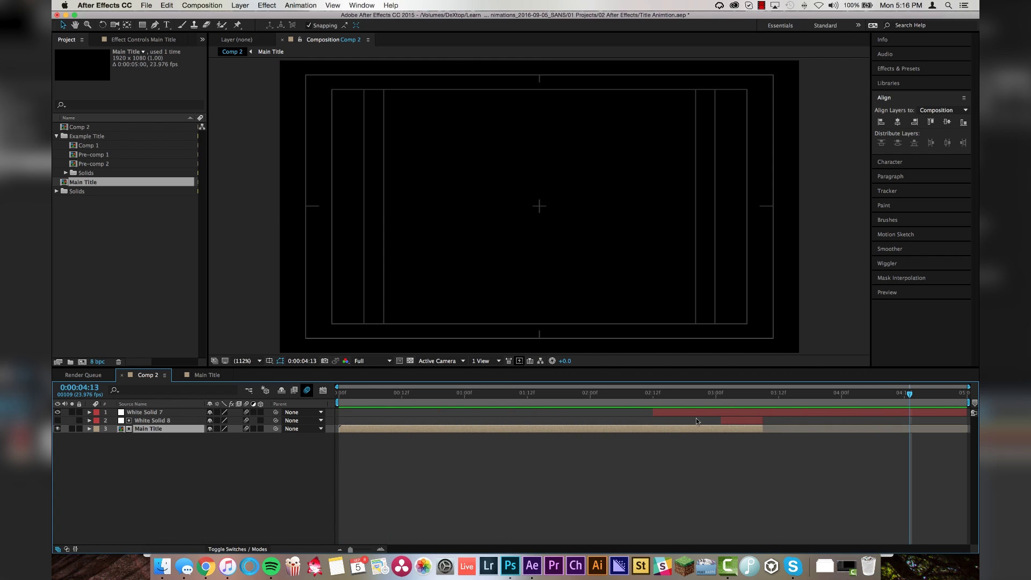
drag(652, 393, 726, 394)
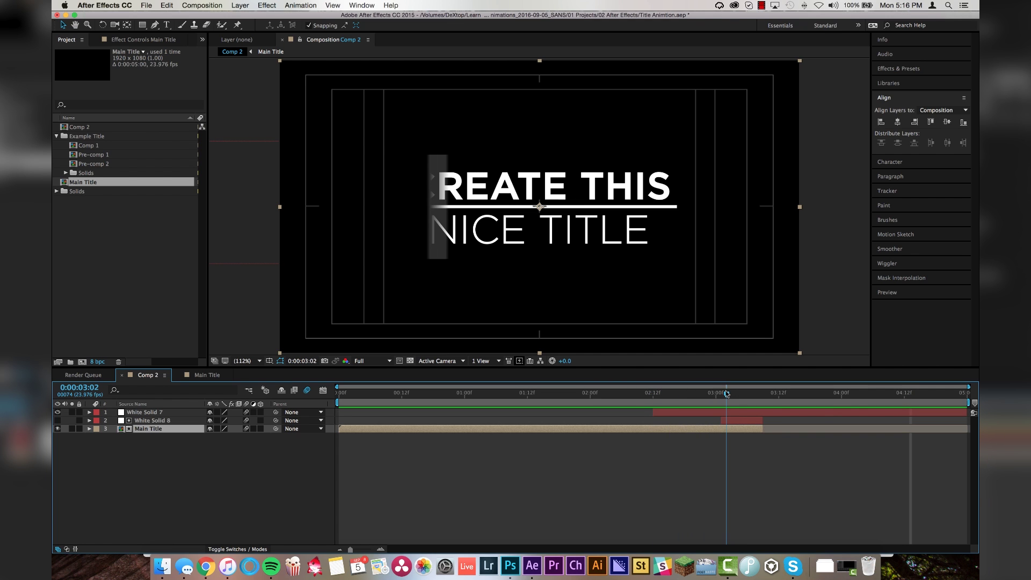
click(308, 391)
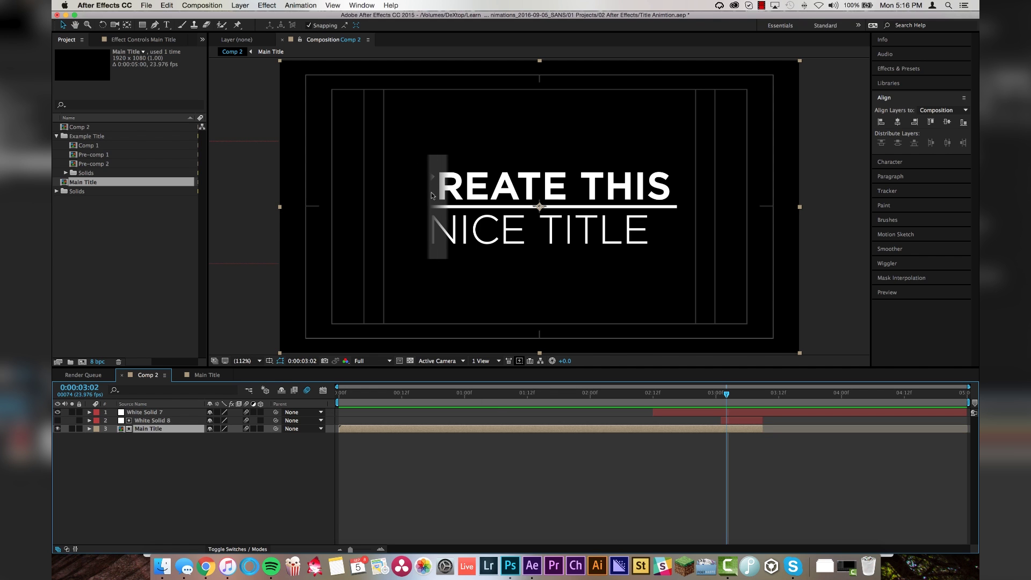
drag(673, 396, 322, 394)
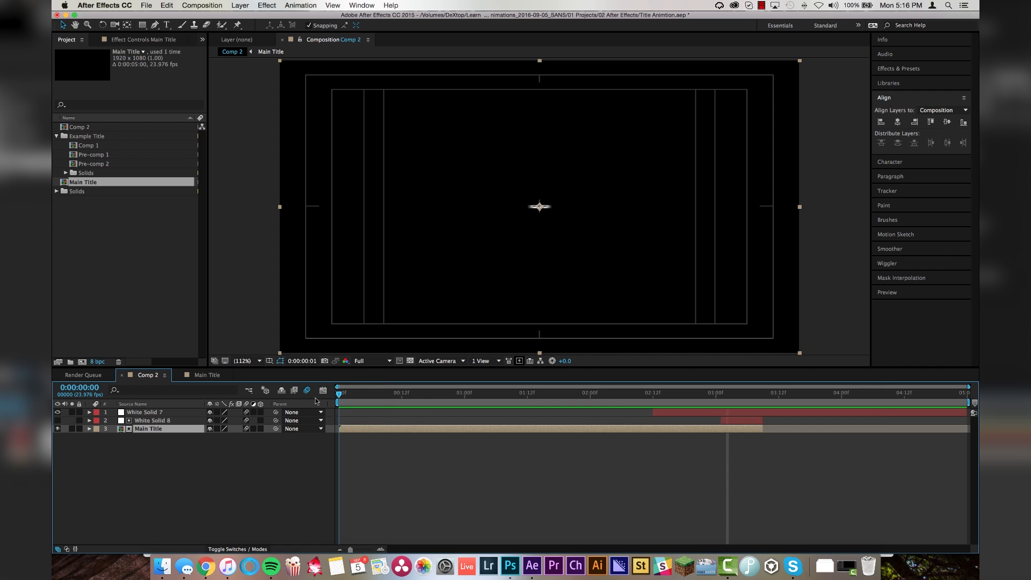
click(150, 413)
Select all three layers in Comp 2 and pre-compose them into a precomp named 'Main Comp'.
shift+click(152, 429)
key(super+shift+c)
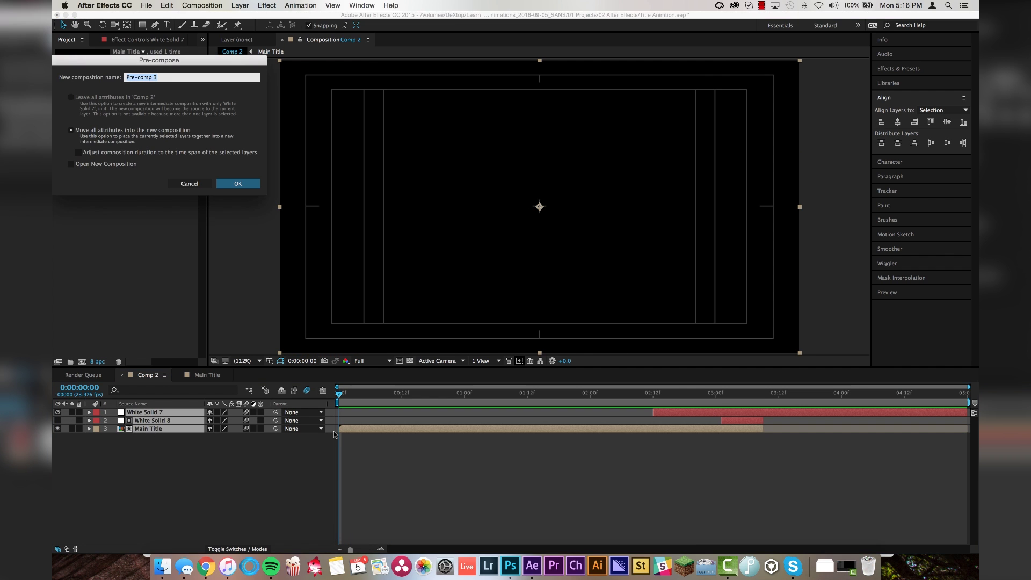
text(Main Comp)
key(Return)
Keyframe Main Comp's Scale at 100% at the start and 107% near 3:22.
key(alt+shift+s)
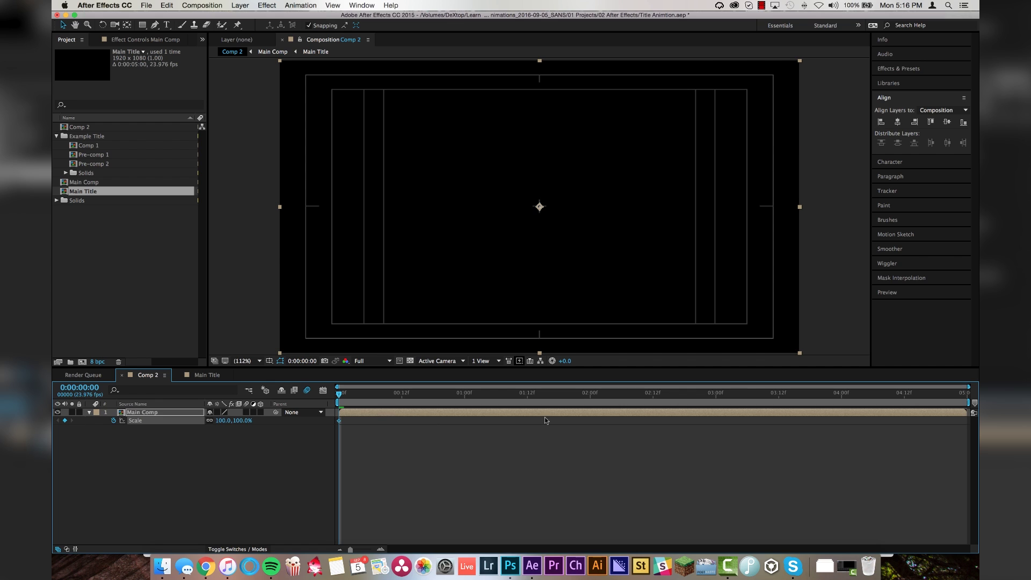
click(854, 394)
drag(857, 395, 832, 397)
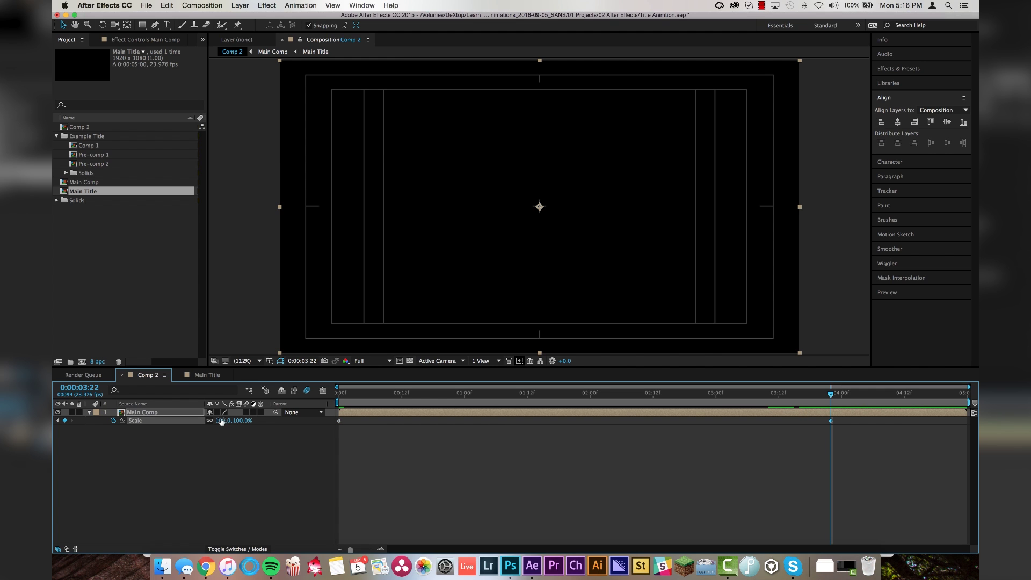
key(Return)
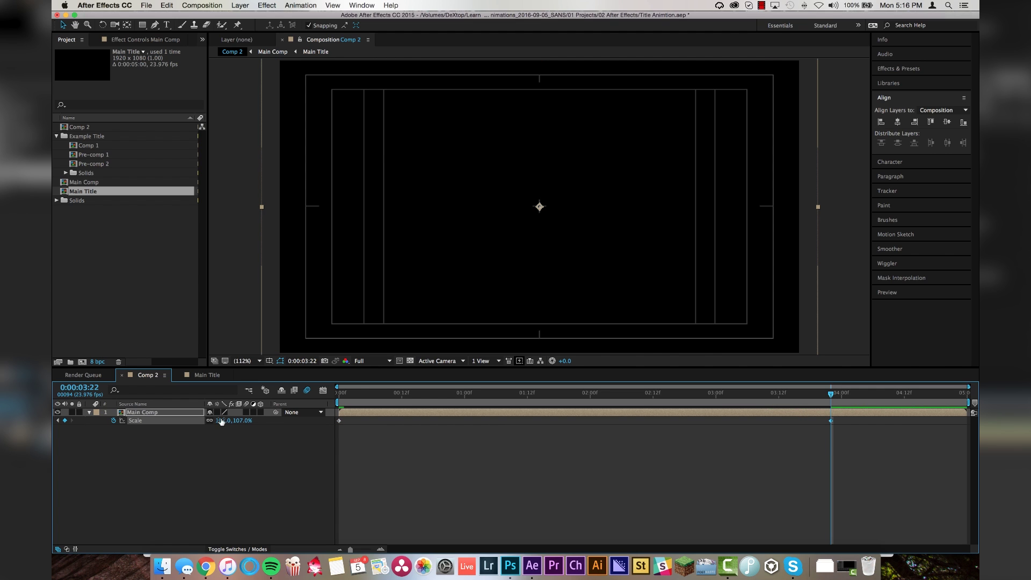
Preview the scale push-in, turn on the Transparency Grid, and return to the start.
drag(349, 393, 767, 397)
key(space)
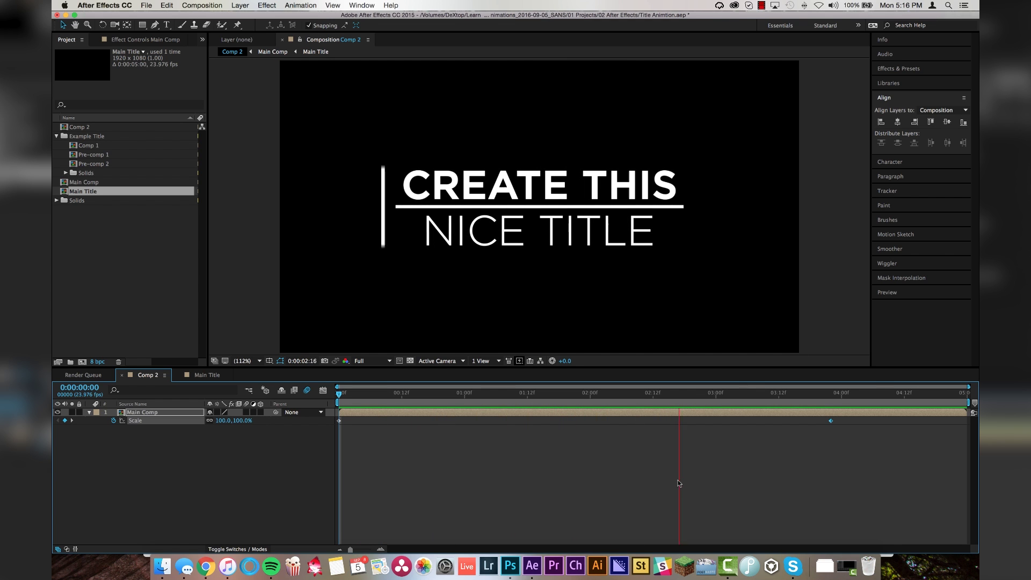
key(space)
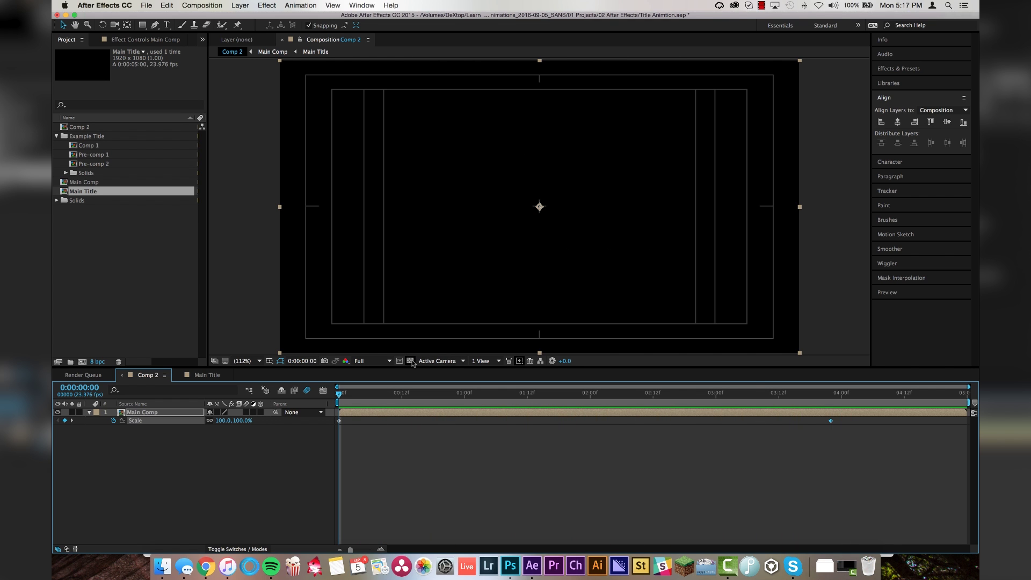
click(411, 361)
drag(376, 397, 459, 398)
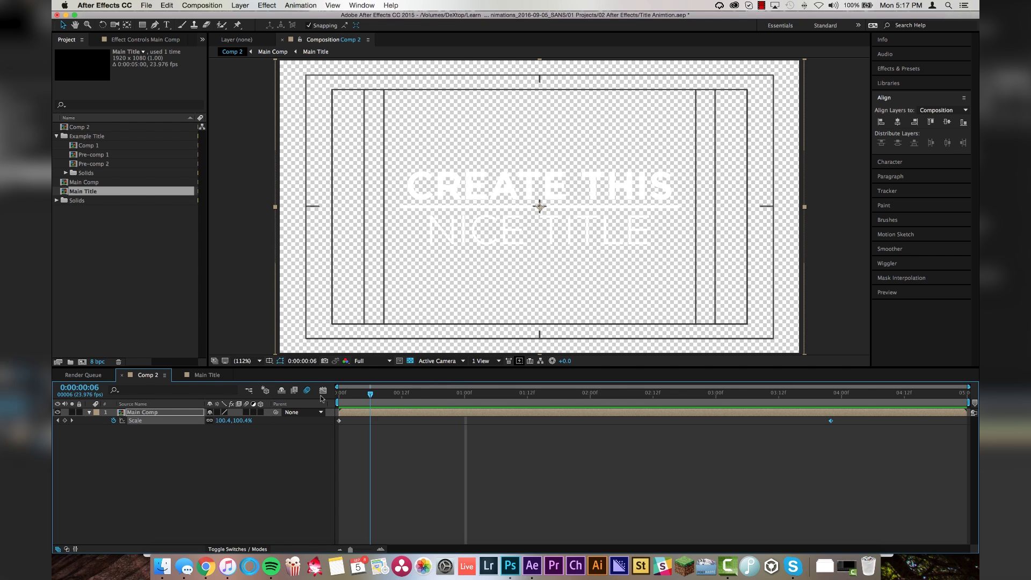
key(Home)
Add Comp 2 to the Render Queue via File > Export.
click(149, 5)
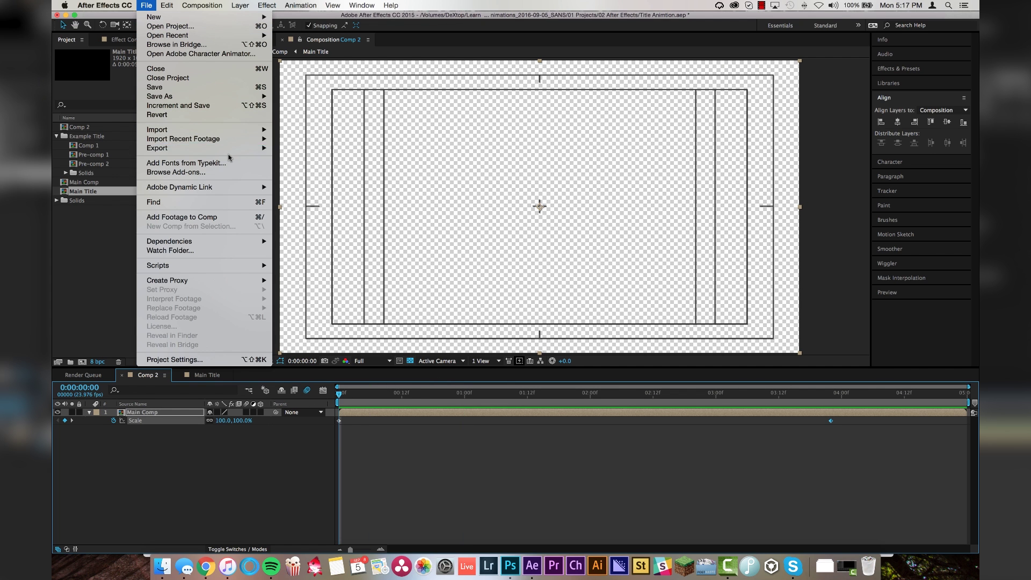
mouse_move(231, 149)
click(332, 157)
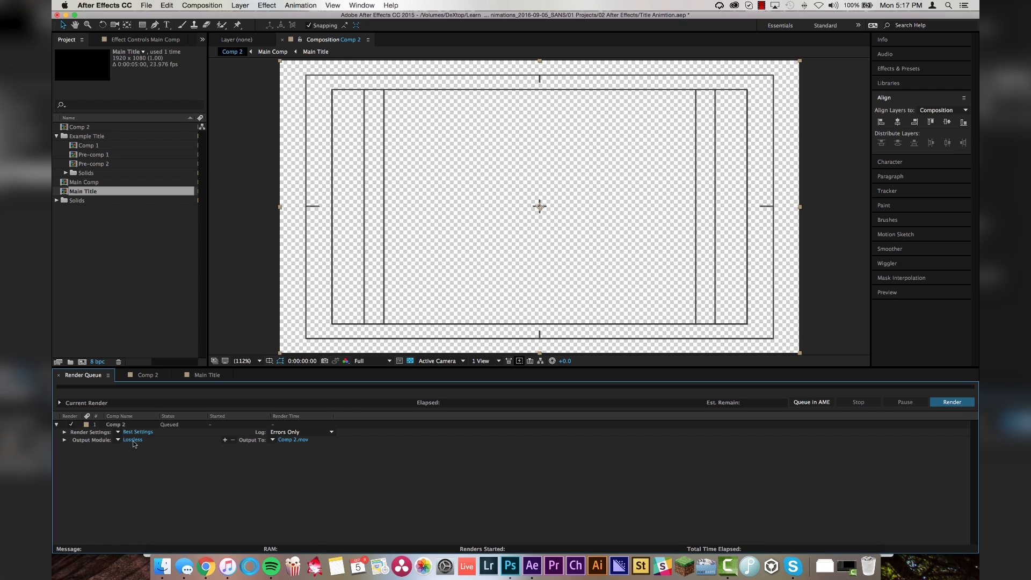
Set the output module to RGB + Alpha channels with the Apple ProRes 4444 QuickTime codec.
click(133, 440)
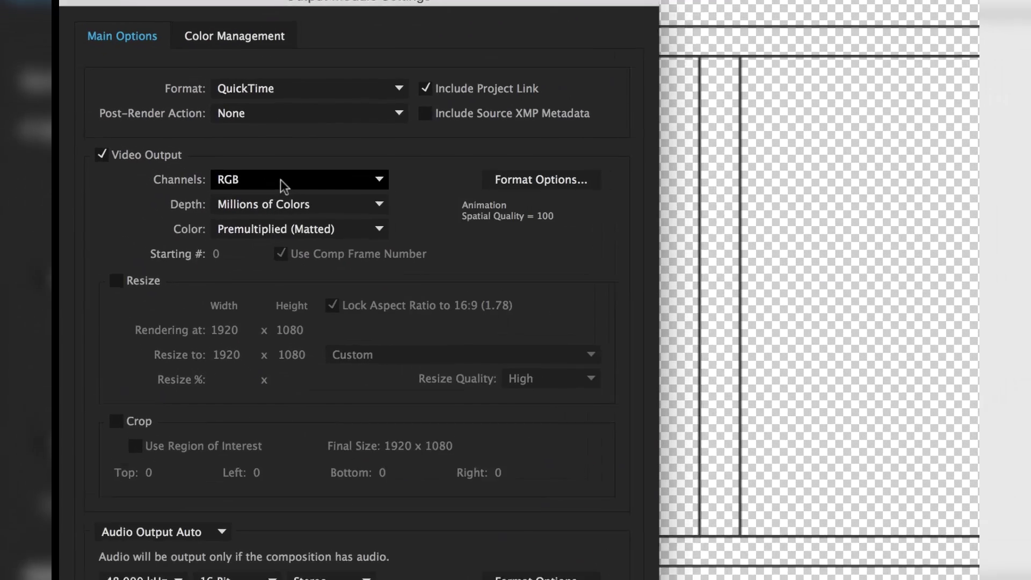
click(151, 128)
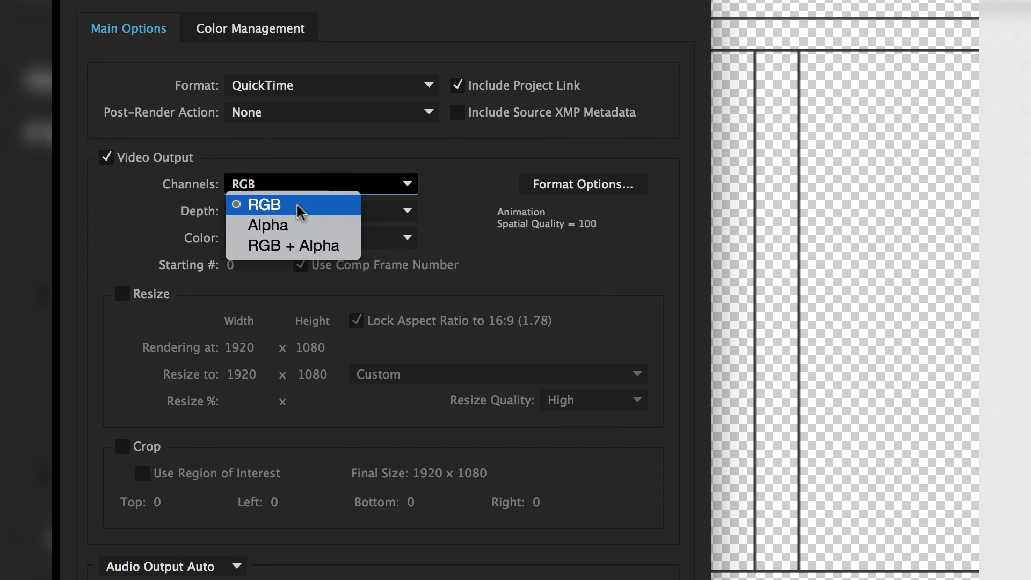
click(297, 247)
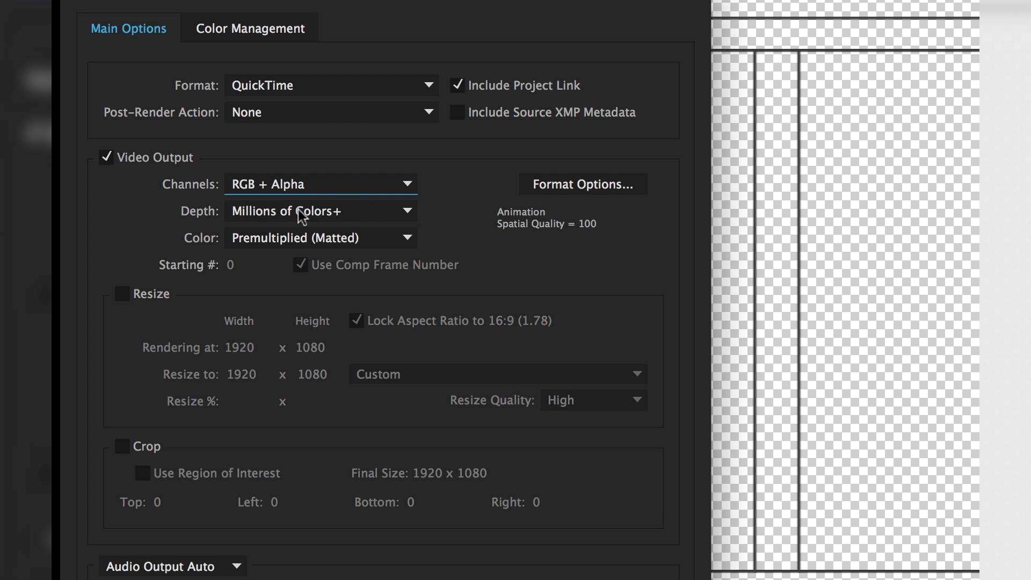
click(569, 184)
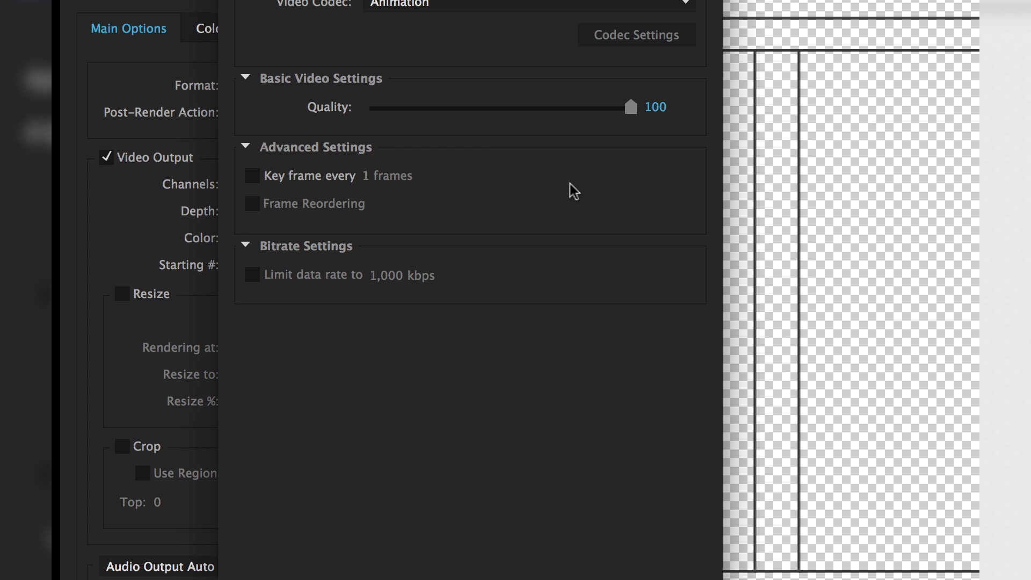
click(444, 4)
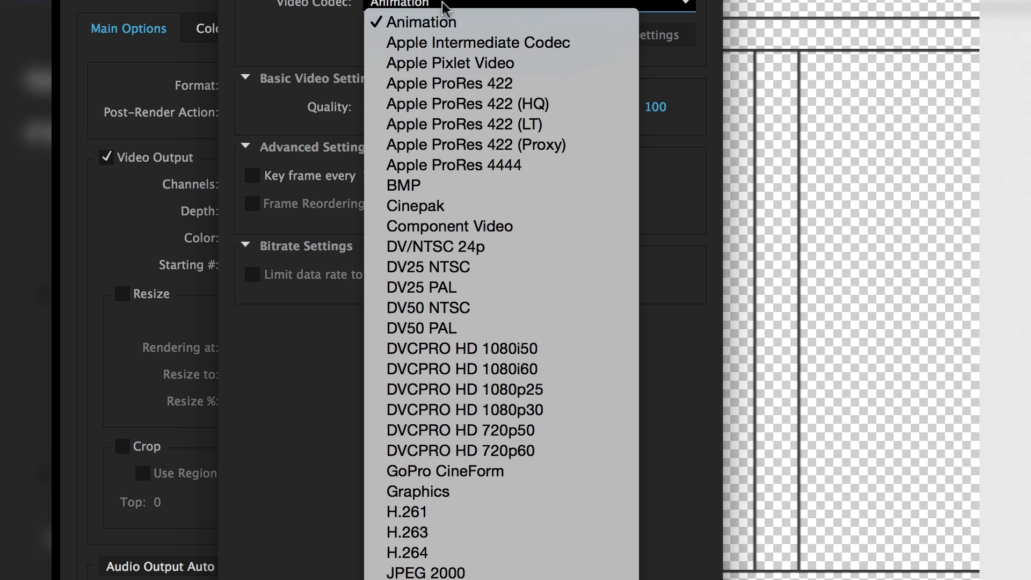
click(505, 164)
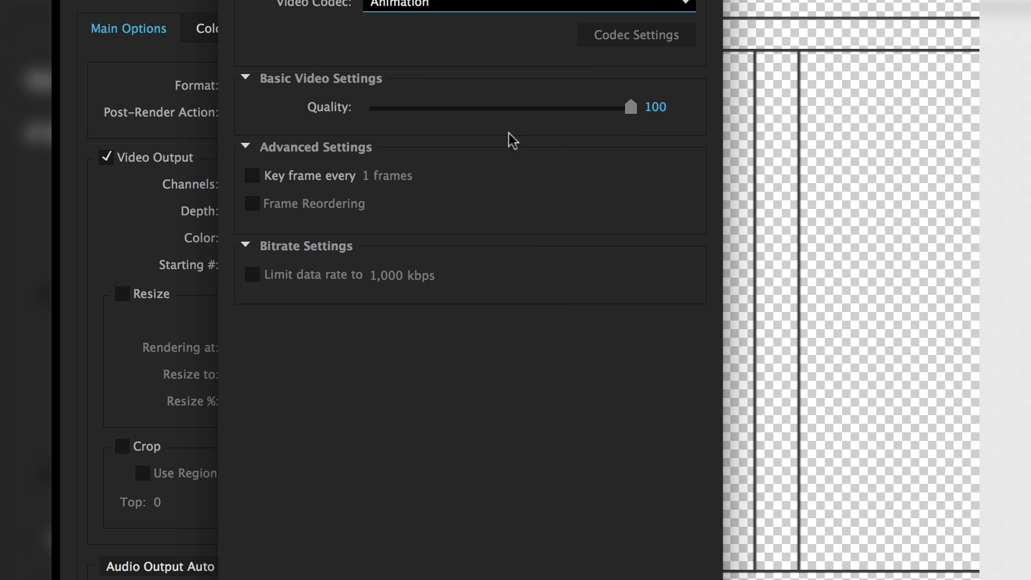
key(Return)
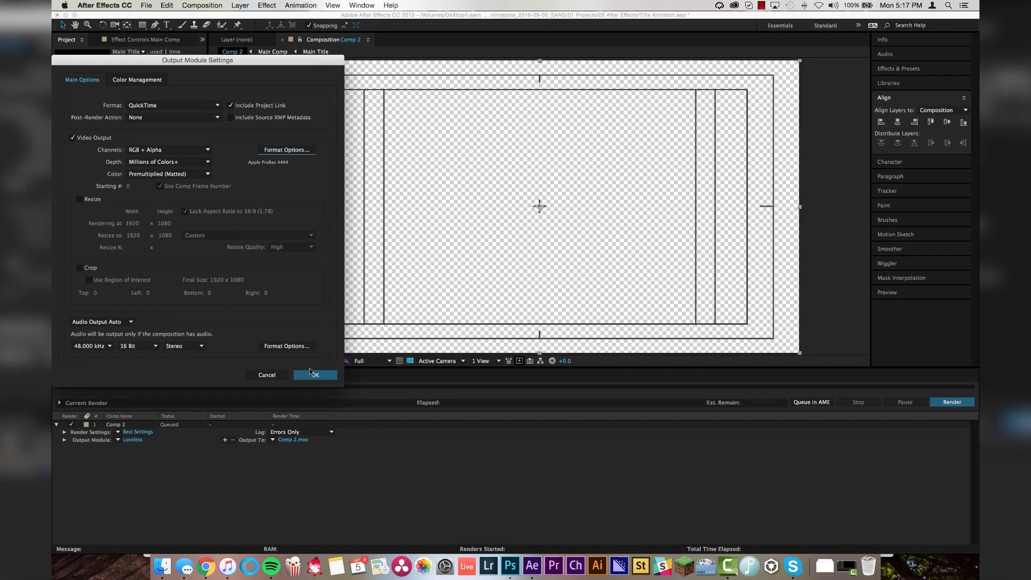
click(314, 375)
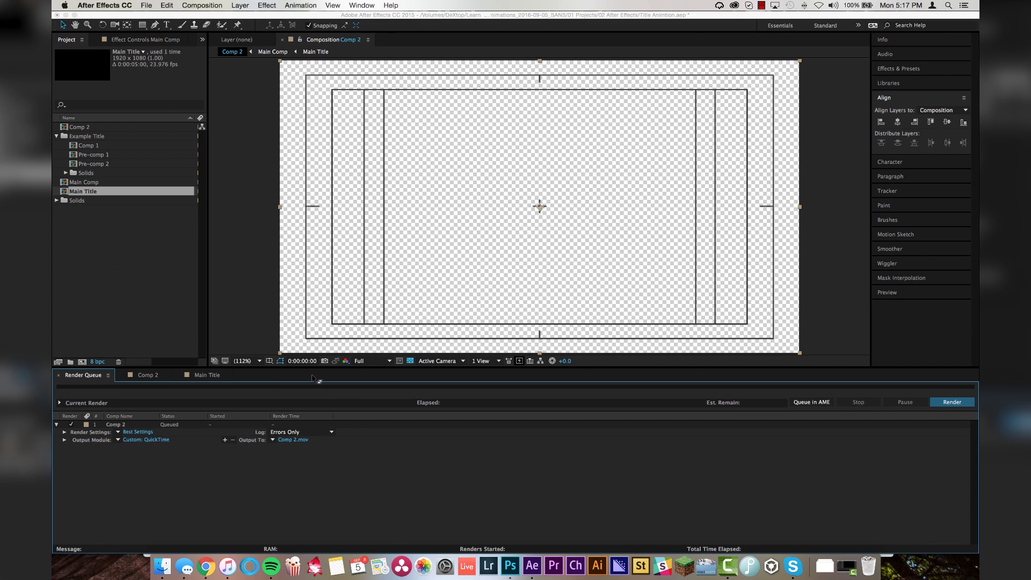
Output Comp 2 as Final Title.mov in 02 Media > 03 Graphics and render it.
click(292, 440)
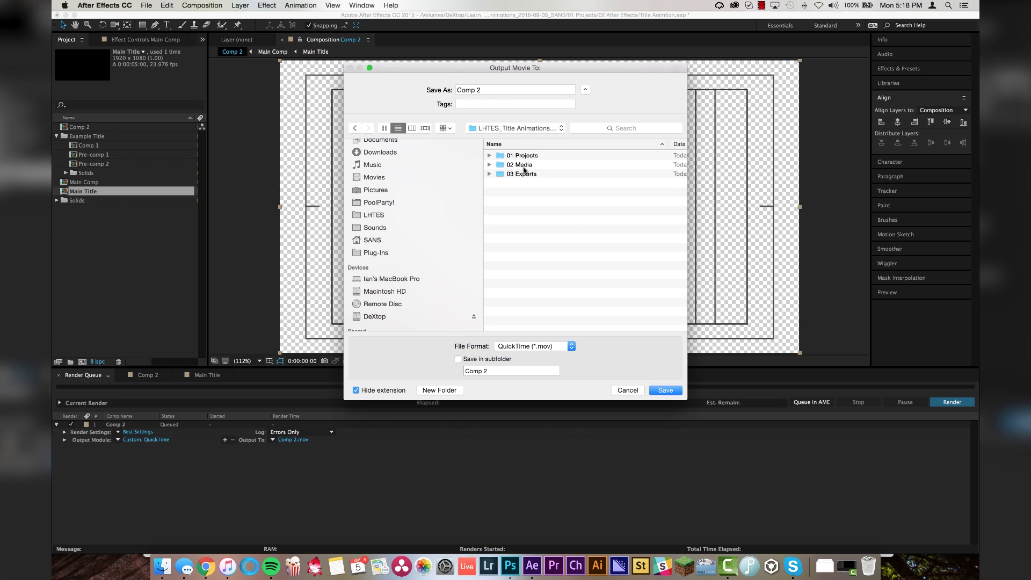
double_click(522, 166)
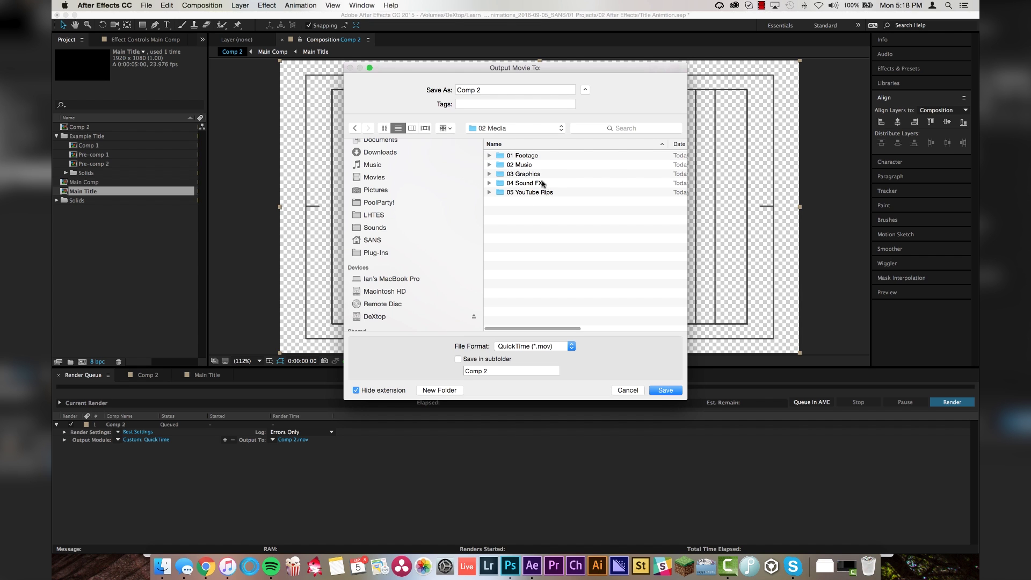
click(524, 171)
double_click(524, 171)
key(Tab)
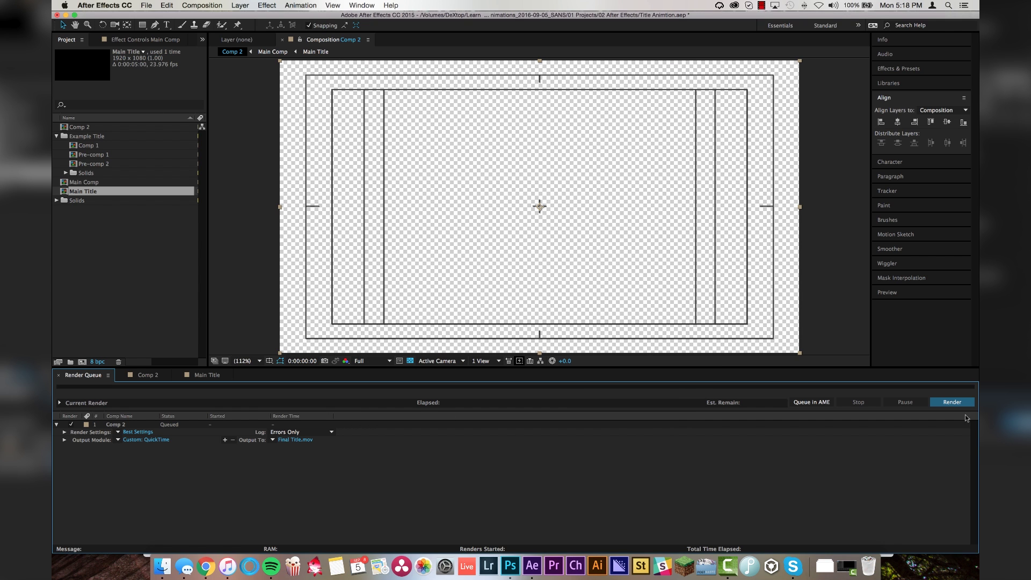
click(952, 401)
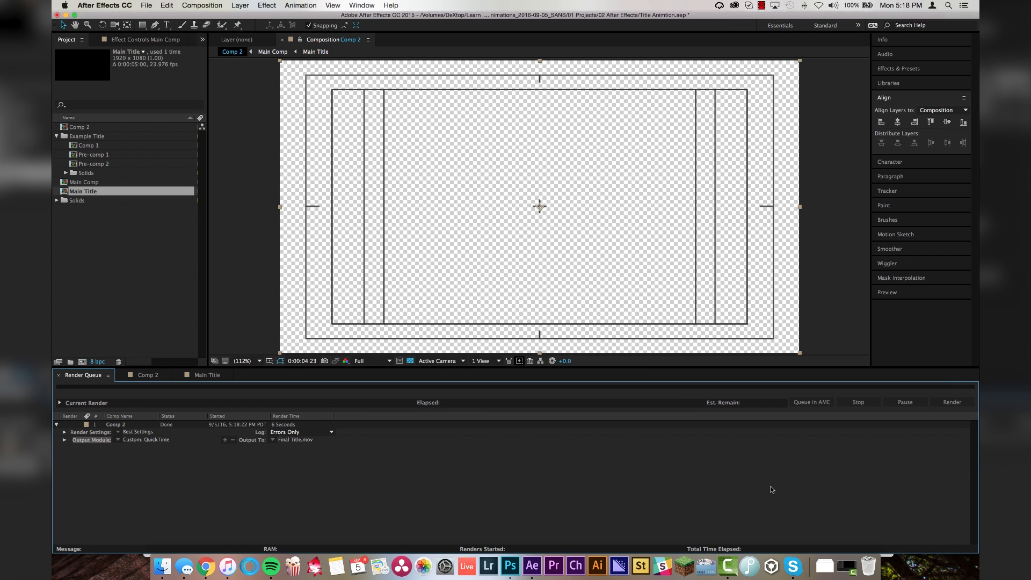